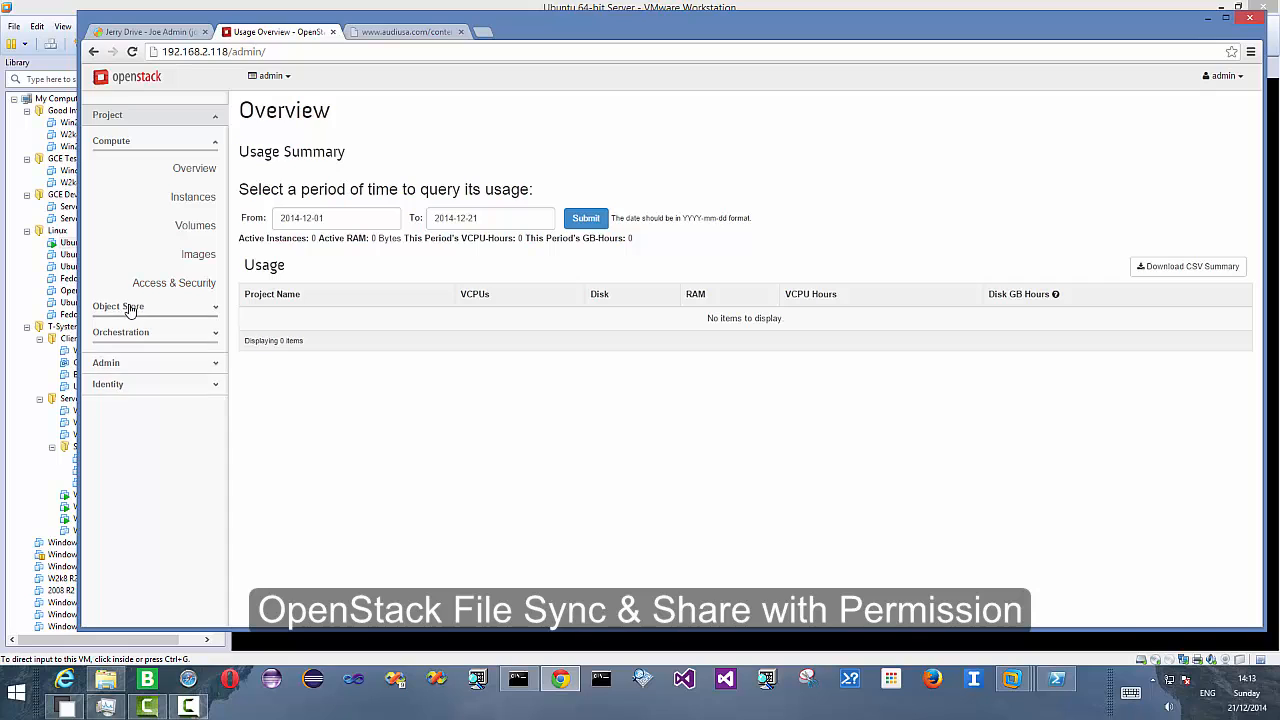
- Open the project's object store containers list in OpenStack and close the unused browser tab
{"action": "left_click", "coordinate": [192, 196]}
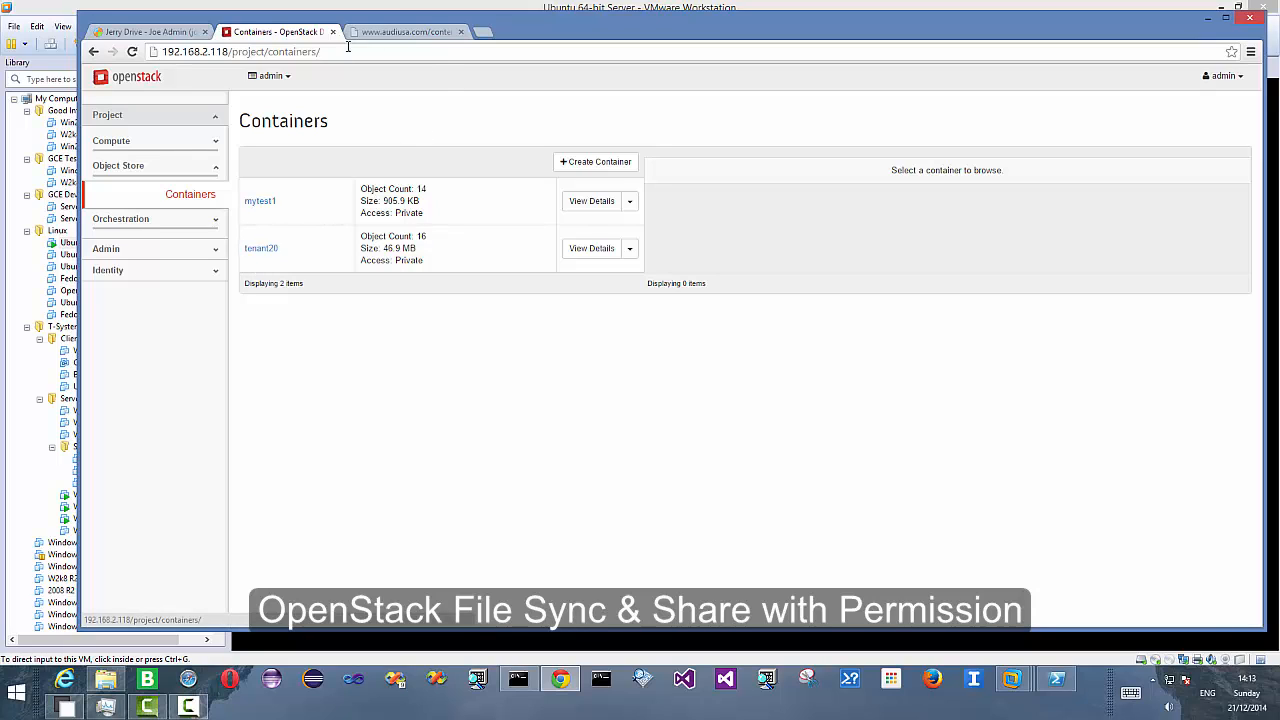
{"action": "left_click", "coordinate": [461, 32]}
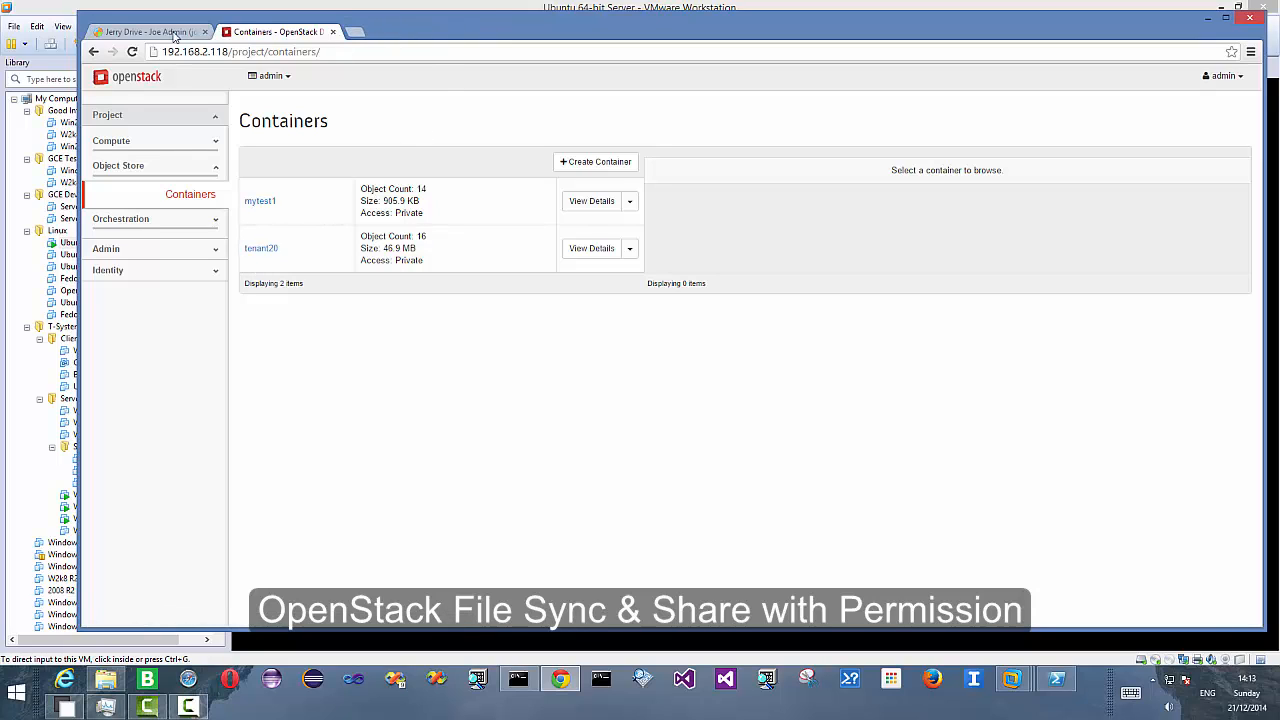
- Start adding a new tenant in Jerry Drive with first name tenant21 and last name testing
{"action": "left_click", "coordinate": [147, 33]}
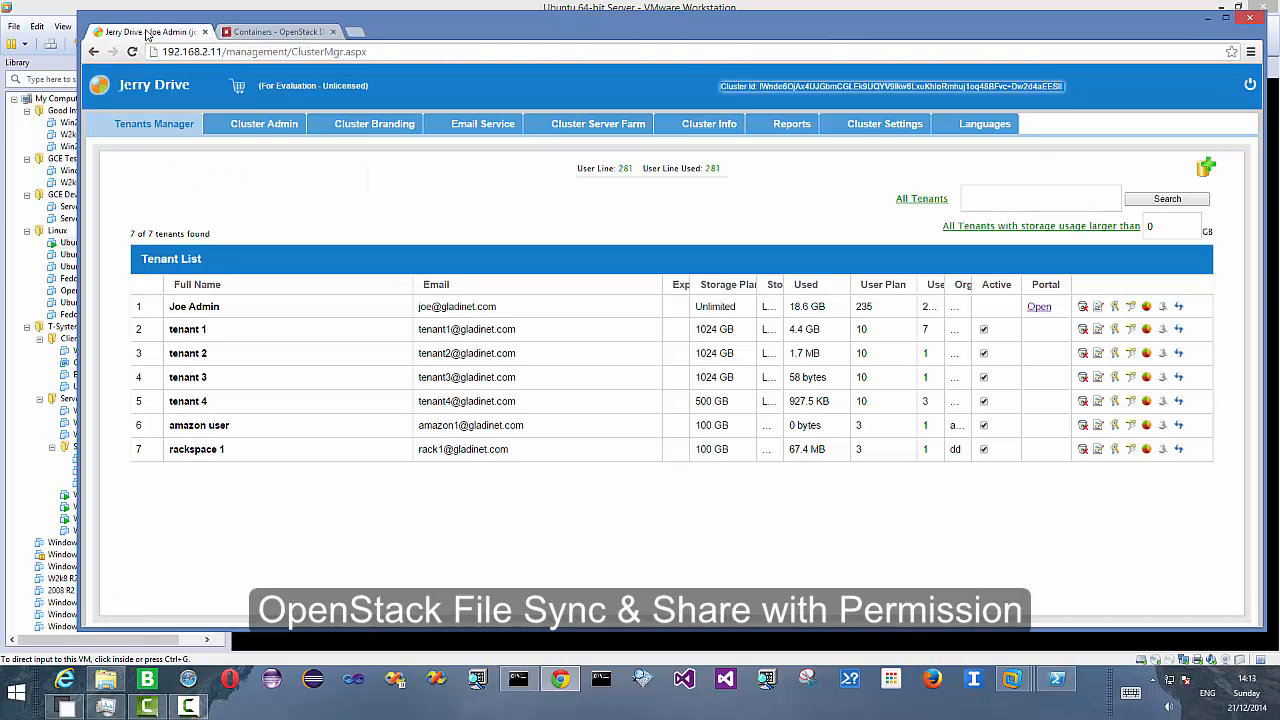
{"action": "left_click", "coordinate": [1206, 167]}
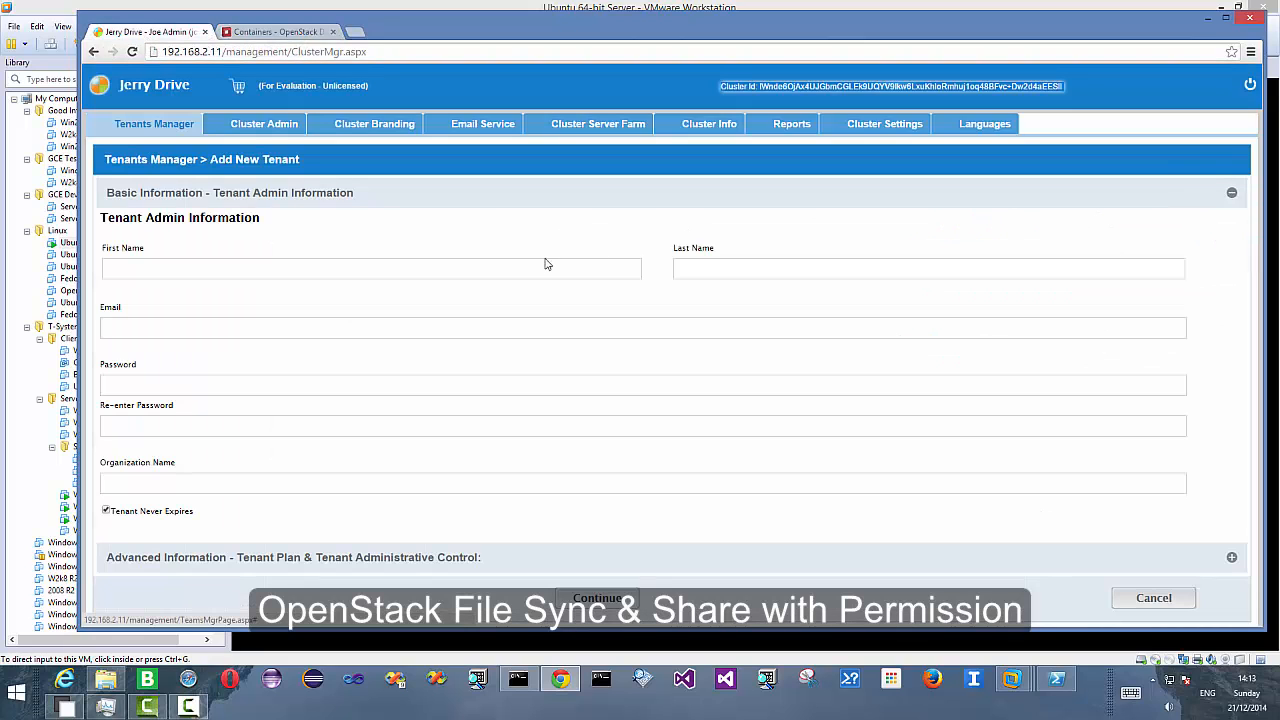
{"action": "type", "text": "tenant"}
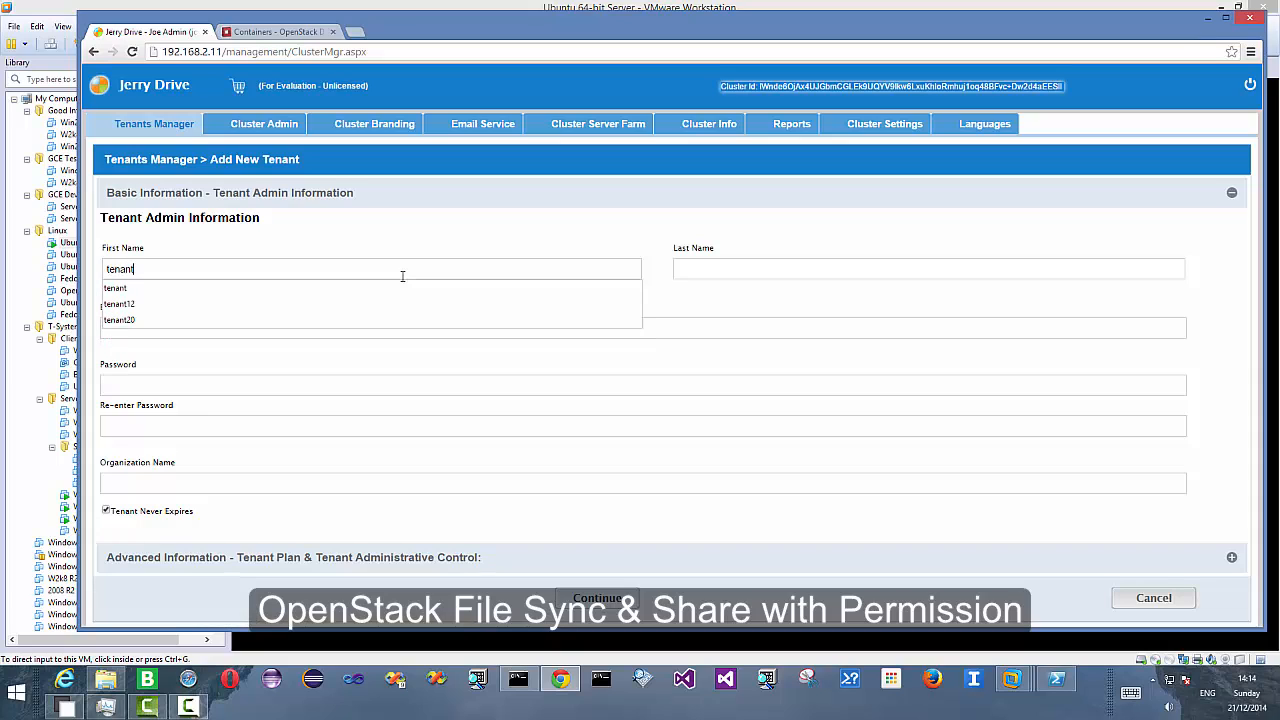
{"action": "type", "text": "21"}
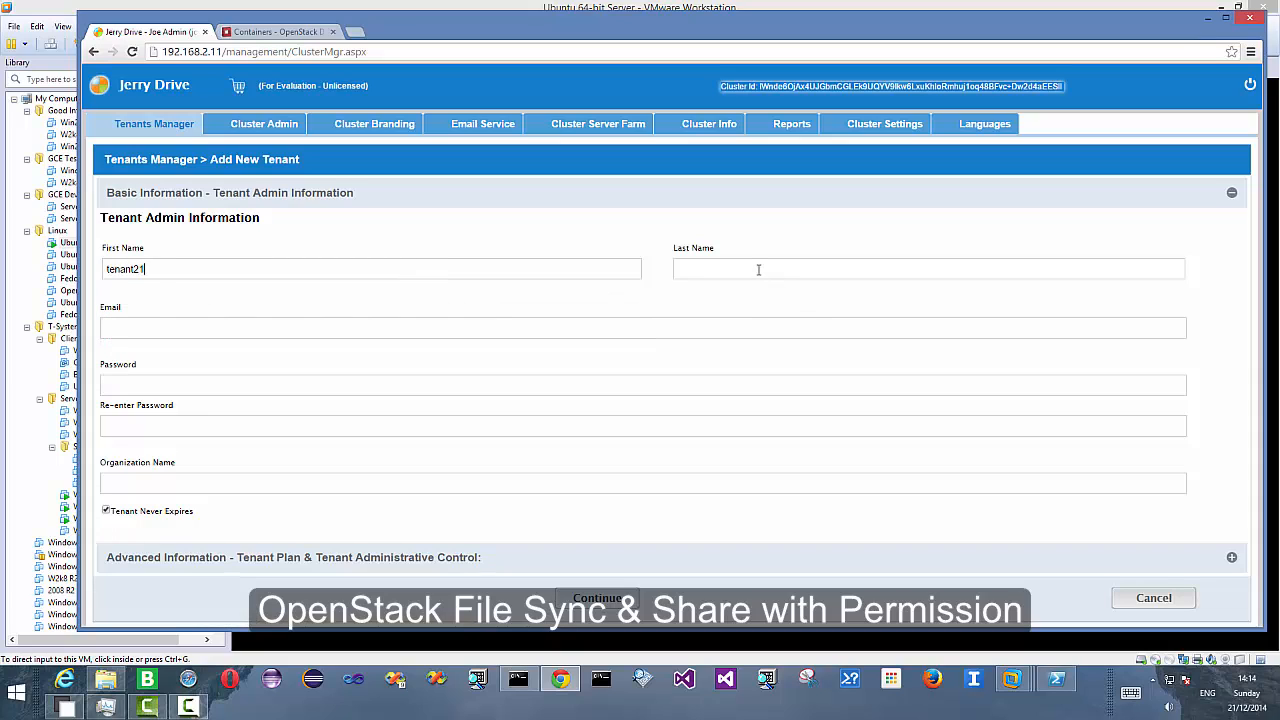
{"action": "type", "text": "testing"}
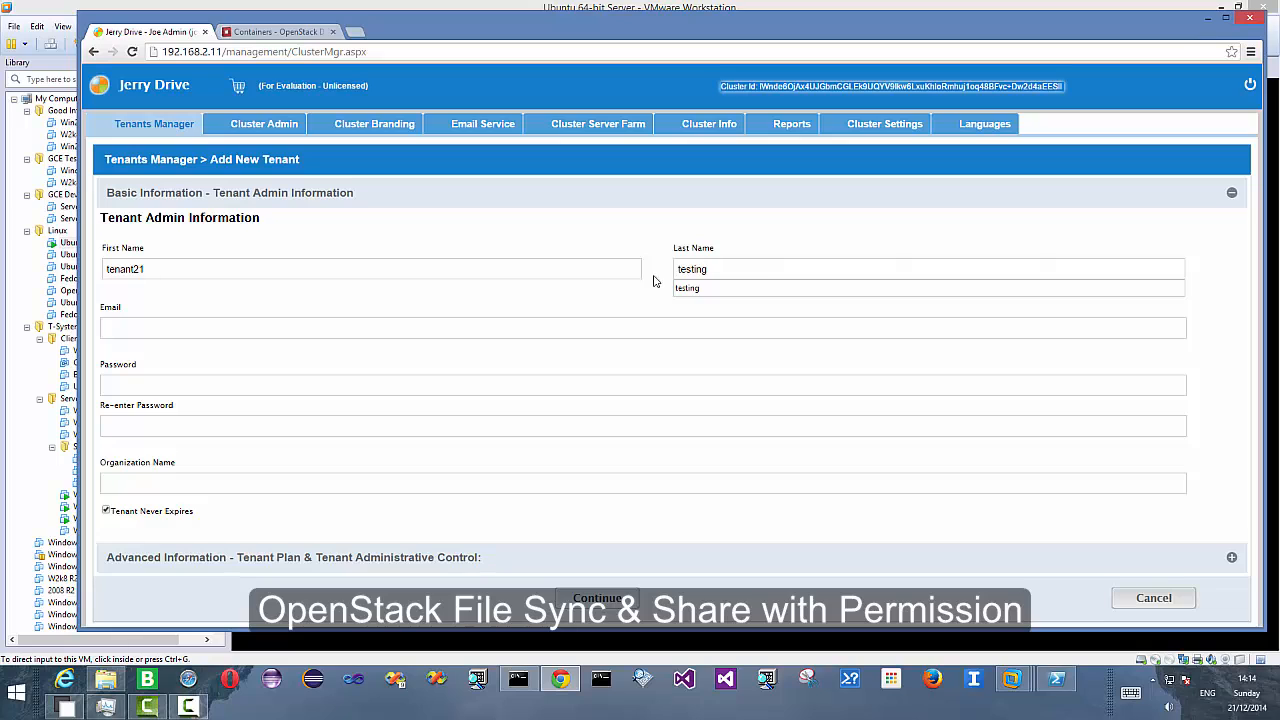
- Fill in the tenant admin's e-mail, set the organization name to ACME21, and continue
{"action": "left_click", "coordinate": [375, 328]}
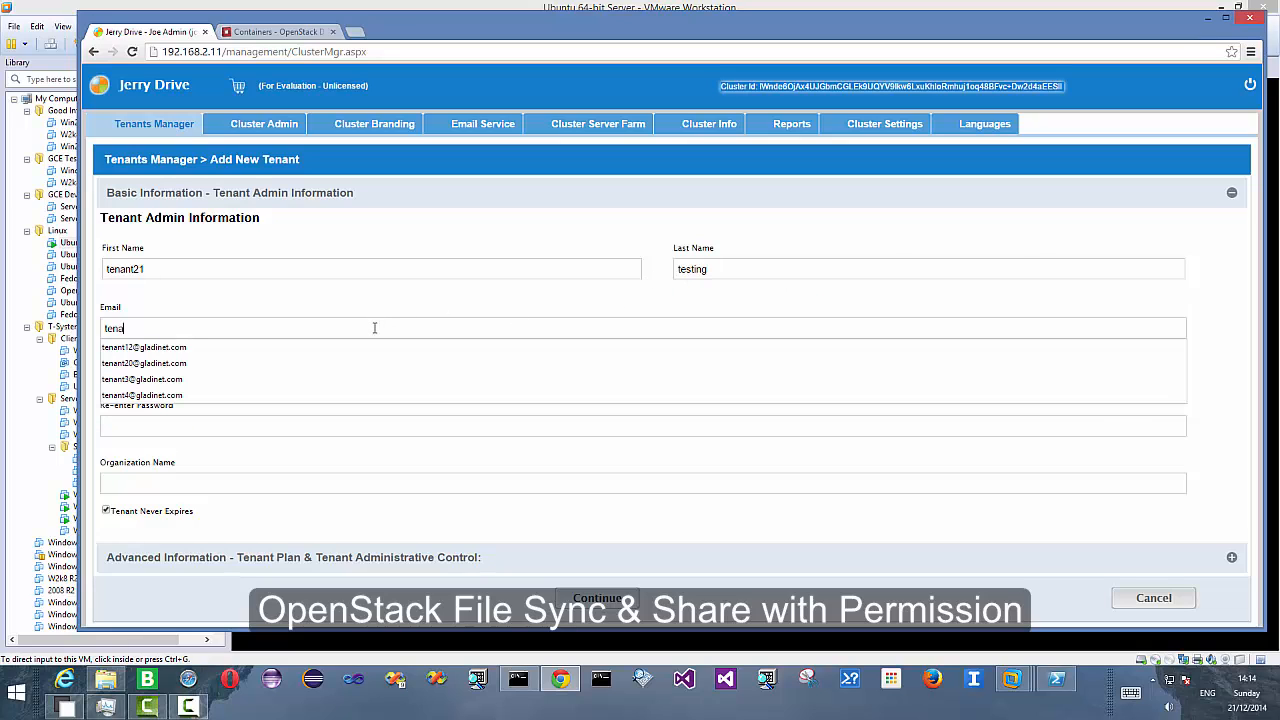
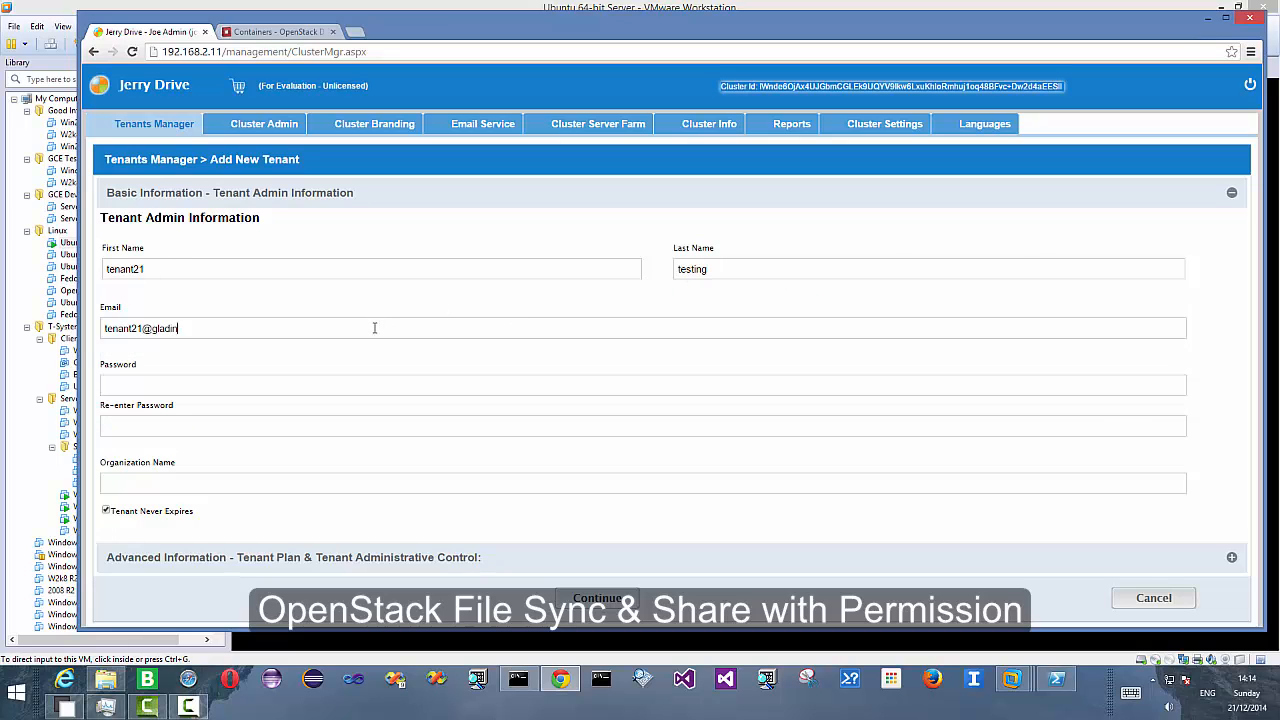
{"action": "key", "text": "Tab"}
{"action": "left_click", "coordinate": [117, 483]}
{"action": "type", "text": "ACME21"}
{"action": "left_click", "coordinate": [620, 599]}
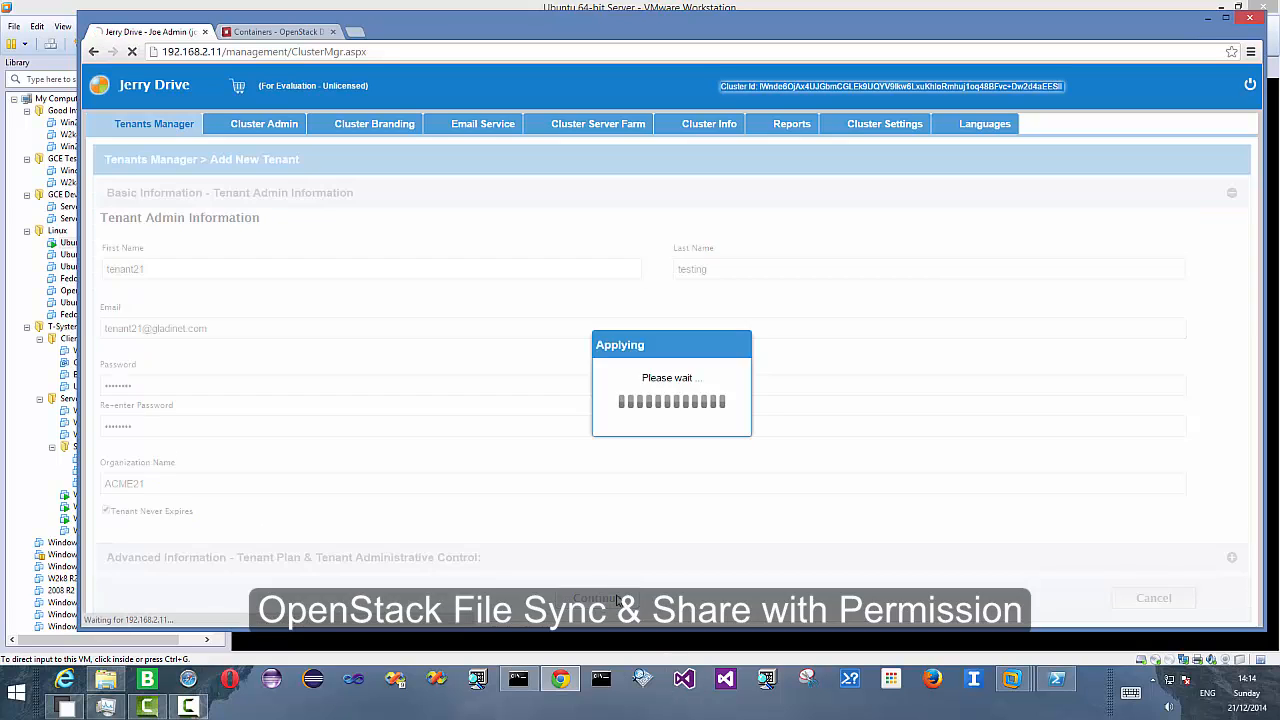
- Choose cloud storage as the enterprise storage, pick OpenStack as the provider, and continue
{"action": "left_click", "coordinate": [281, 268]}
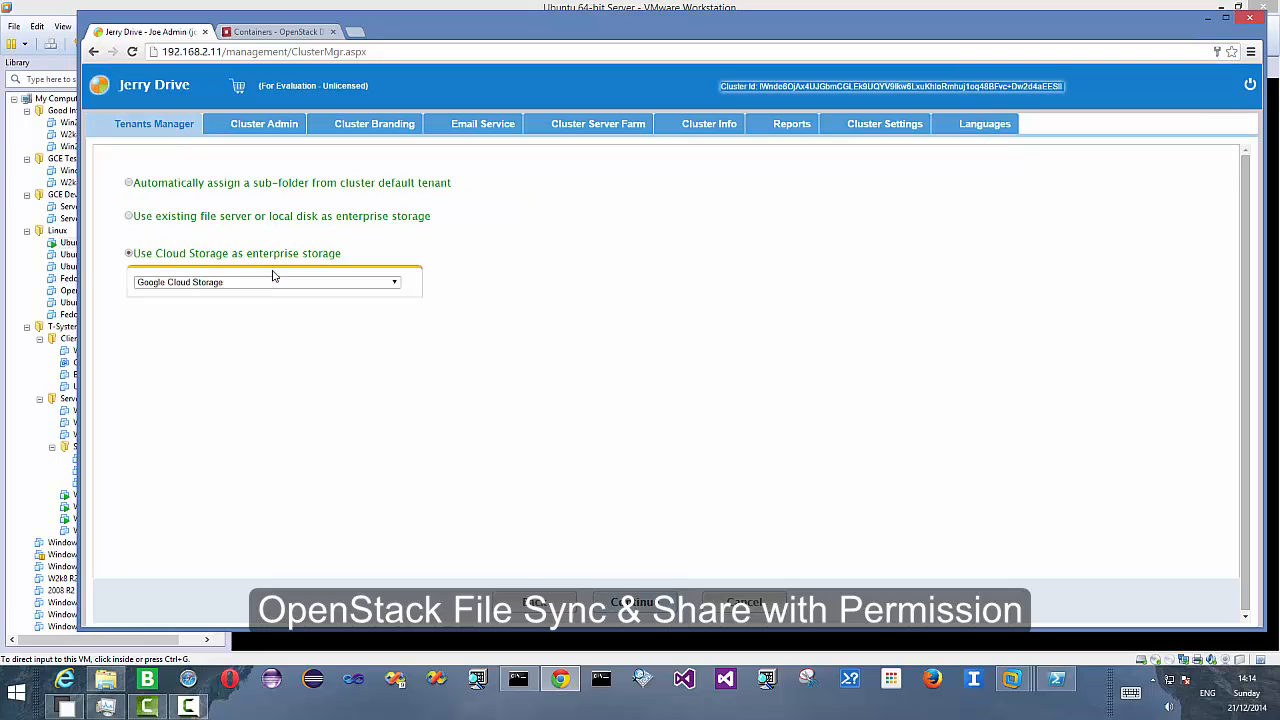
{"action": "left_click", "coordinate": [272, 287]}
{"action": "left_click", "coordinate": [245, 374]}
{"action": "left_click", "coordinate": [626, 601]}
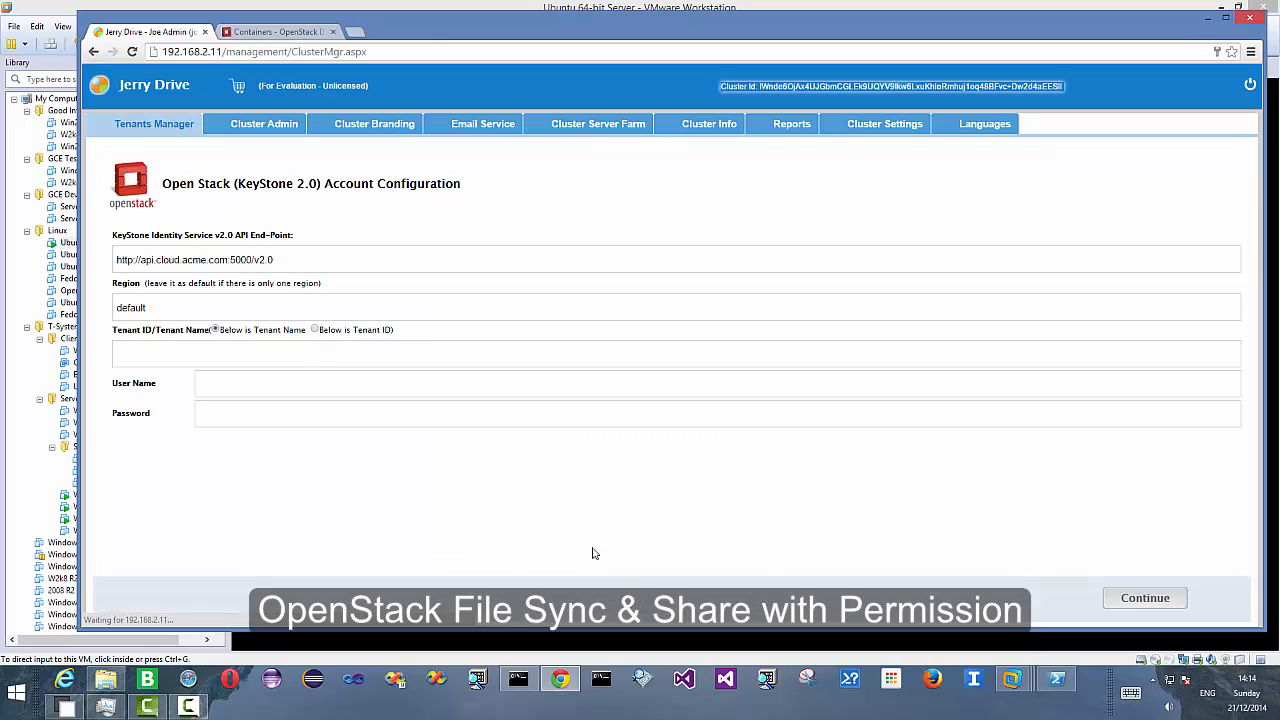
{"action": "left_click", "coordinate": [226, 260]}
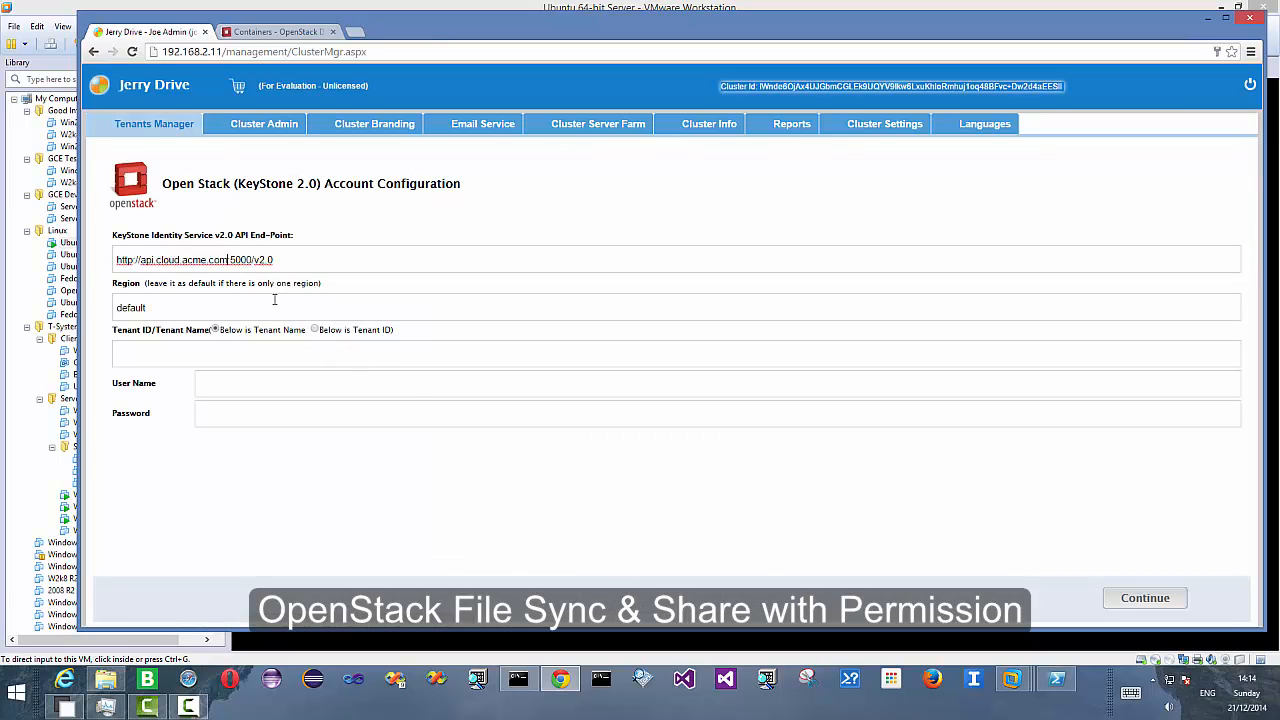
{"action": "key", "text": "BackSpace"}
{"action": "key", "text": "BackSpace"}
{"action": "key", "text": "BackSpace"}
{"action": "key", "text": "BackSpace"}
{"action": "key", "text": "BackSpace"}
{"action": "key", "text": "BackSpace"}
{"action": "key", "text": "BackSpace"}
{"action": "key", "text": "BackSpace"}
{"action": "key", "text": "BackSpace"}
{"action": "key", "text": "BackSpace"}
{"action": "key", "text": "BackSpace"}
{"action": "key", "text": "BackSpace"}
{"action": "key", "text": "BackSpace"}
{"action": "key", "text": "BackSpace"}
{"action": "key", "text": "BackSpace"}
{"action": "key", "text": "BackSpace"}
{"action": "key", "text": "BackSpace"}
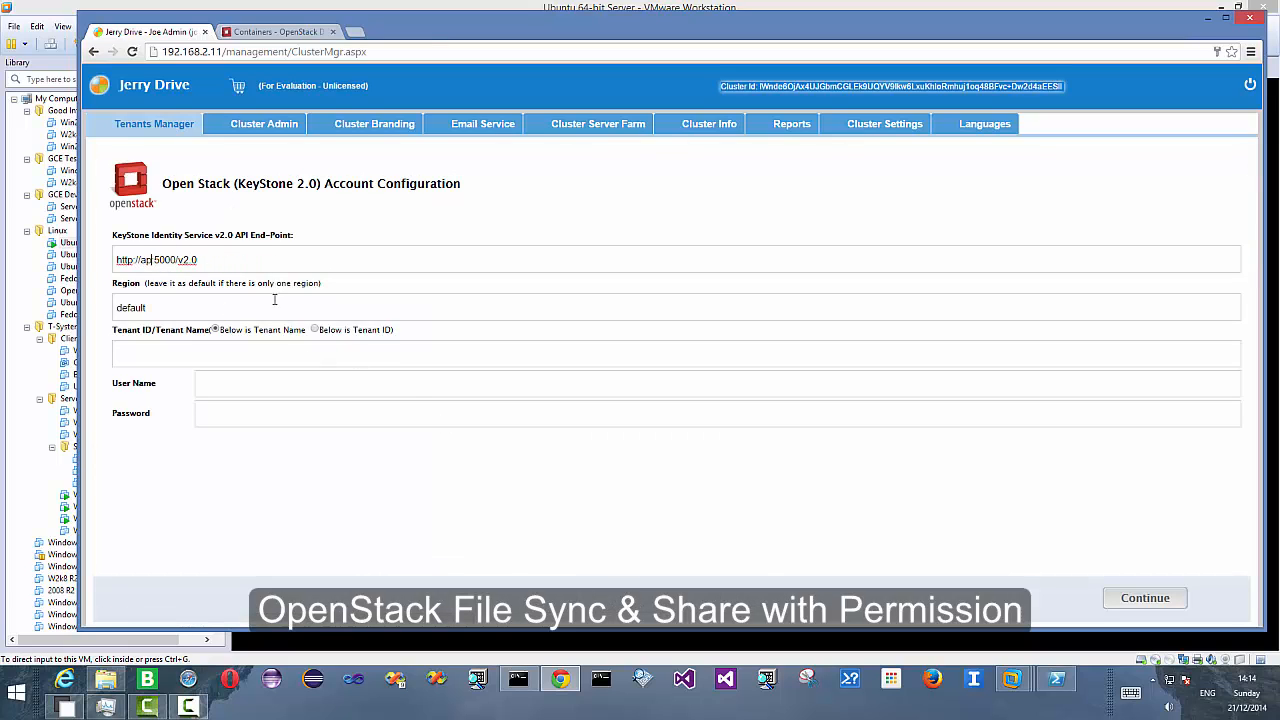
{"action": "key", "text": "BackSpace"}
{"action": "type", "text": "192.168.2.118"}
- Enter admin as the tenant name and user name, then continue
{"action": "left_click", "coordinate": [190, 355]}
{"action": "type", "text": "admin"}
{"action": "key", "text": "Tab"}
{"action": "type", "text": "adm"}
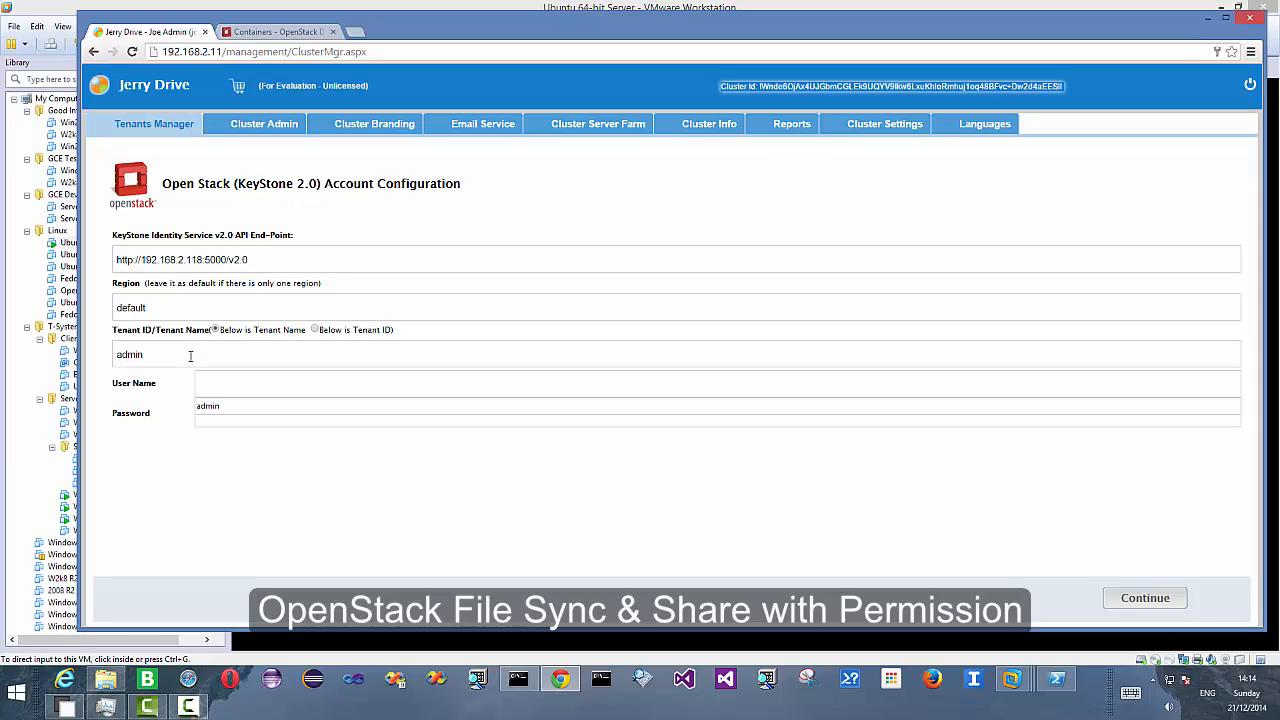
{"action": "type", "text": "in"}
{"action": "key", "text": "Tab"}
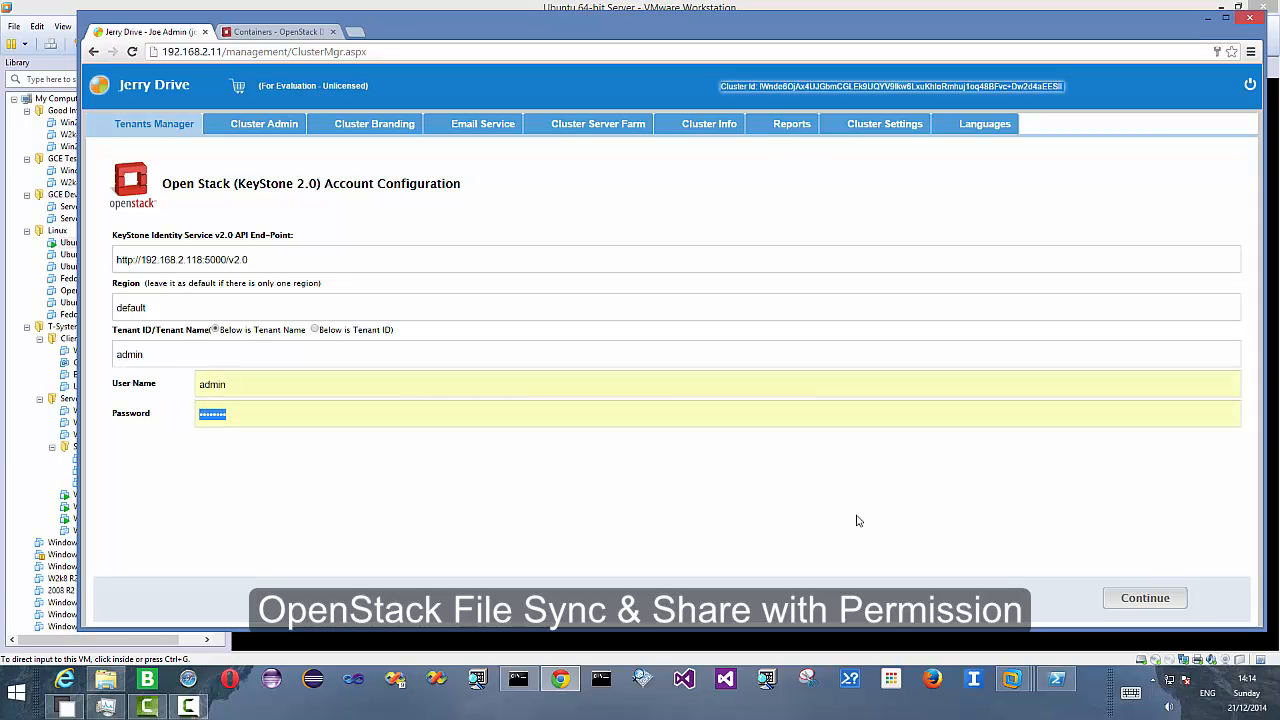
{"action": "left_click", "coordinate": [1146, 598]}
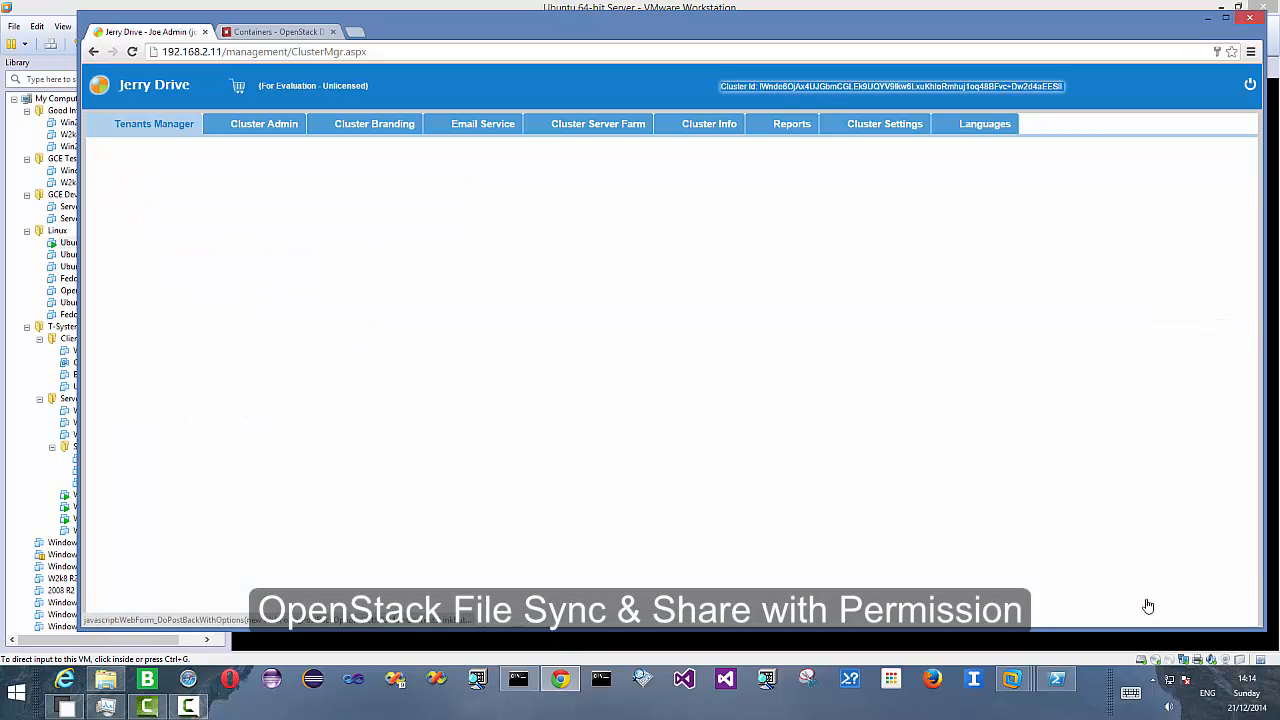
- Create a new container named tenant21 and finish the tenant setup
{"action": "left_click", "coordinate": [296, 292]}
{"action": "type", "text": "t"}
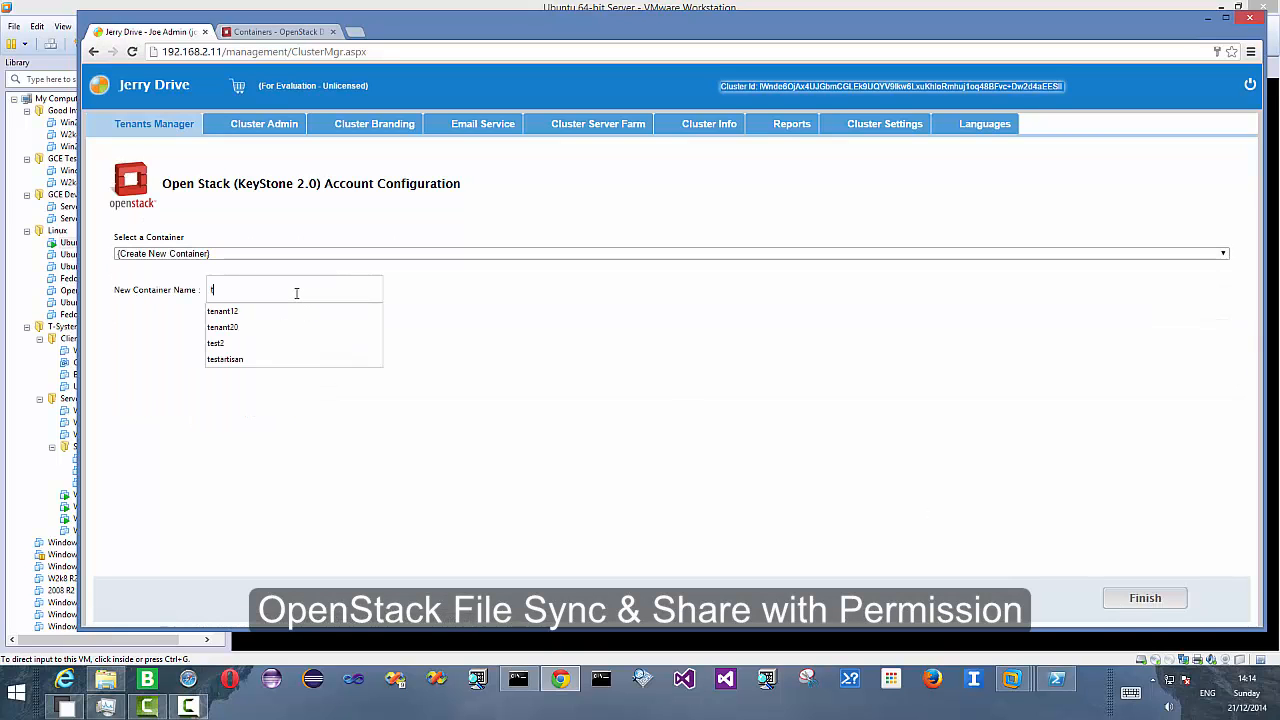
{"action": "type", "text": "enant21"}
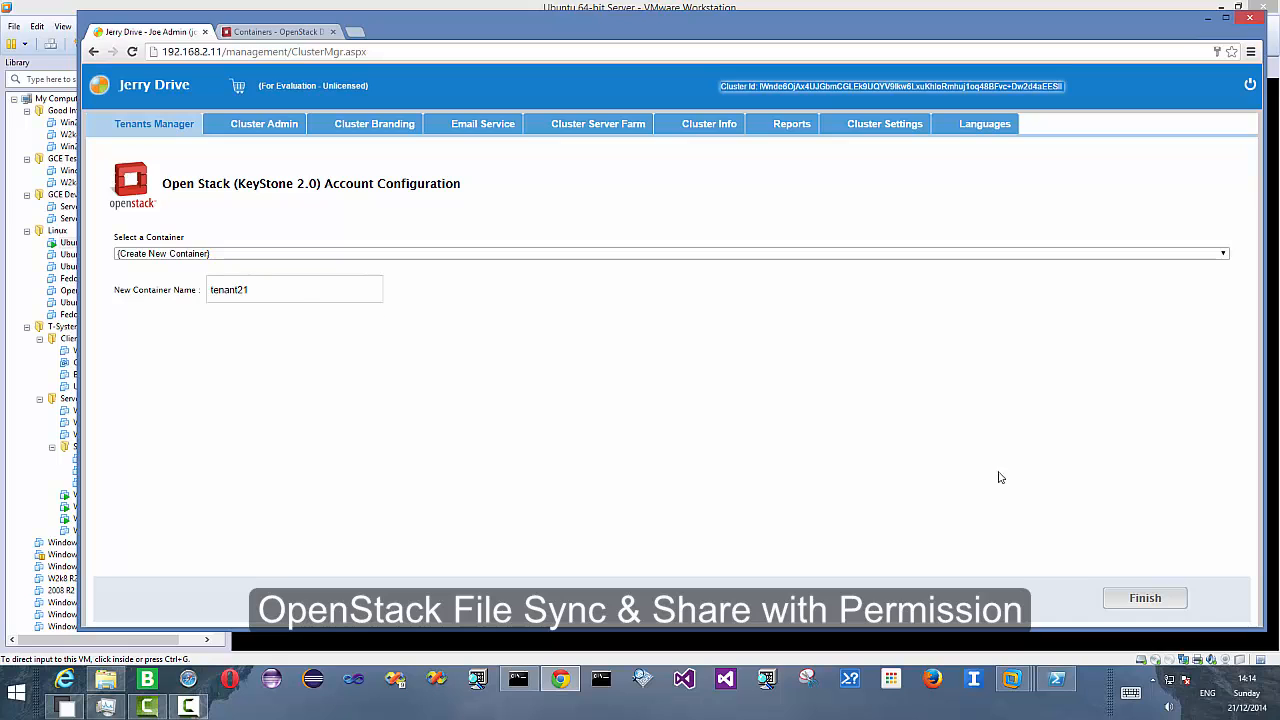
{"action": "left_click", "coordinate": [1160, 598]}
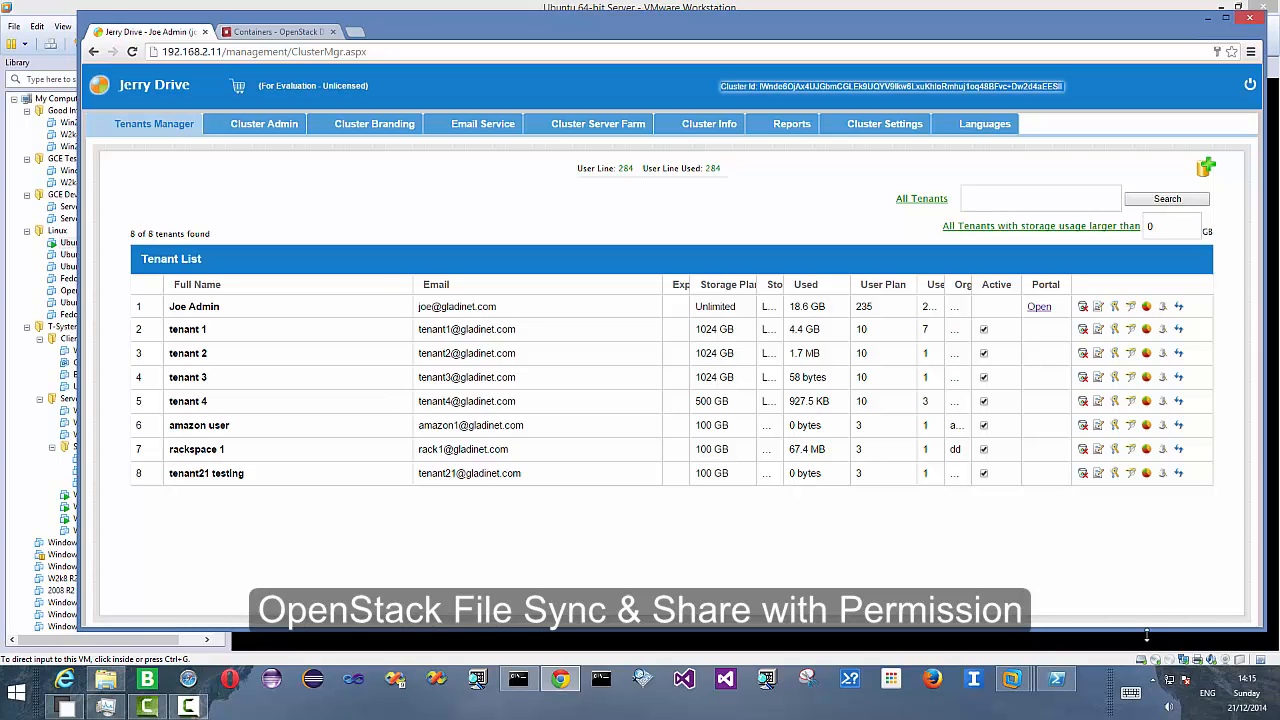
{"action": "left_click", "coordinate": [932, 679]}
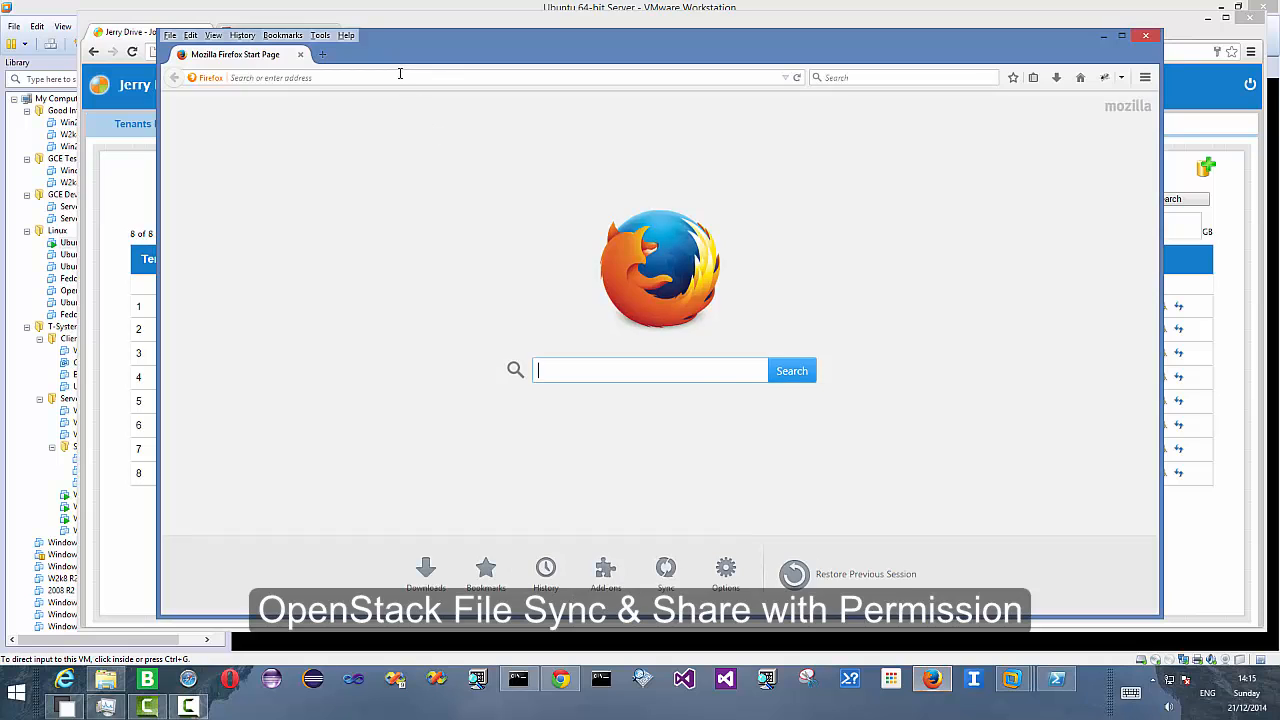
{"action": "type", "text": "http://192."}
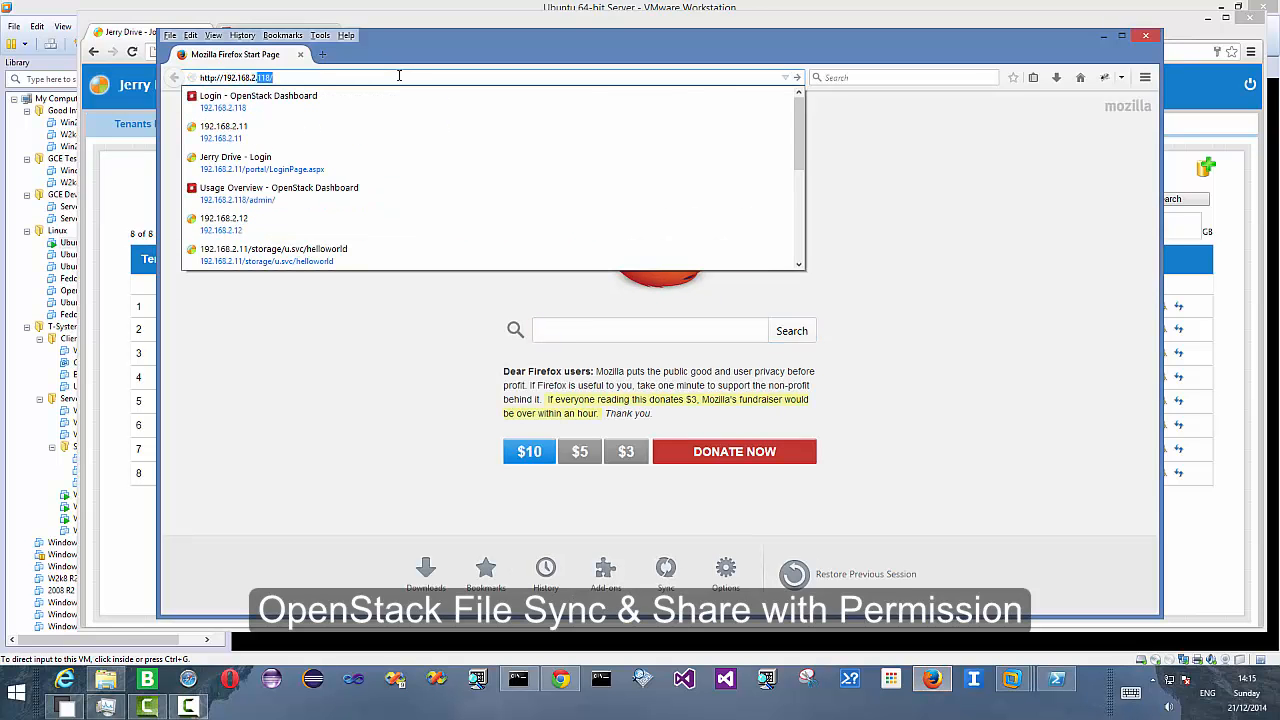
{"action": "type", "text": "168.2.11"}
{"action": "key", "text": "Return"}
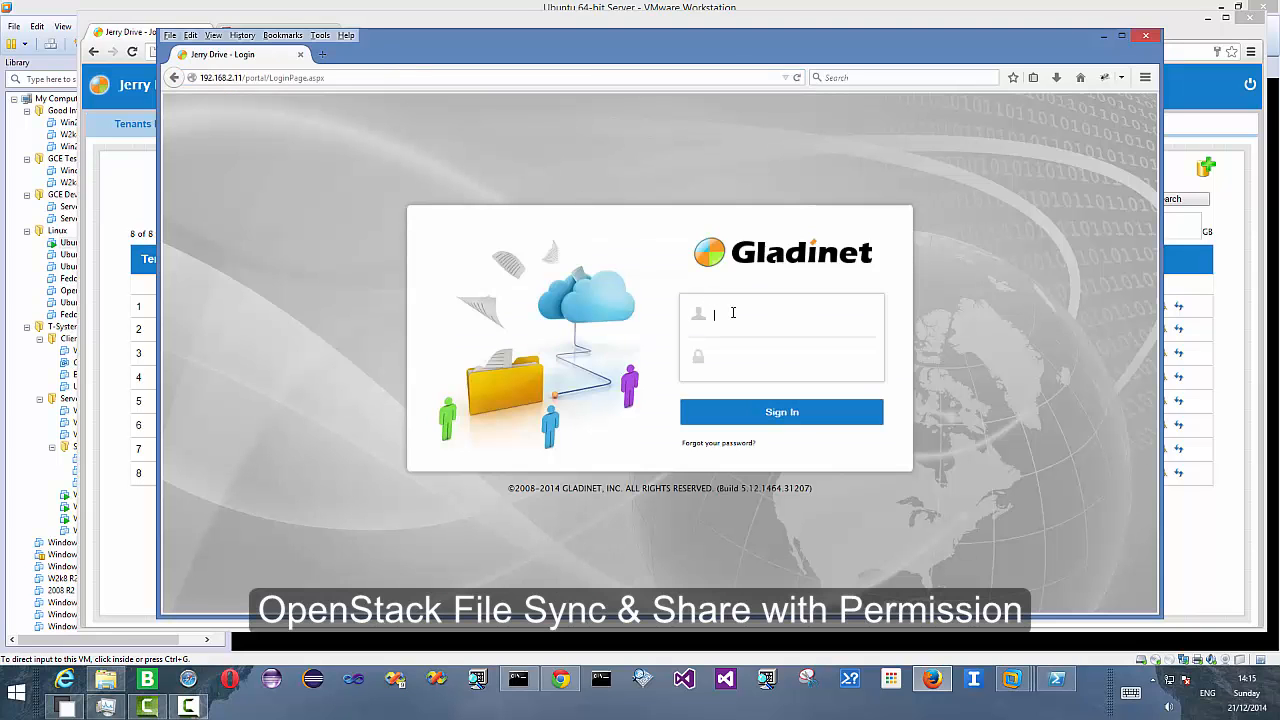
- Sign in to Jerry Drive with the new tenant's e-mail address and password
{"action": "left_click", "coordinate": [733, 313]}
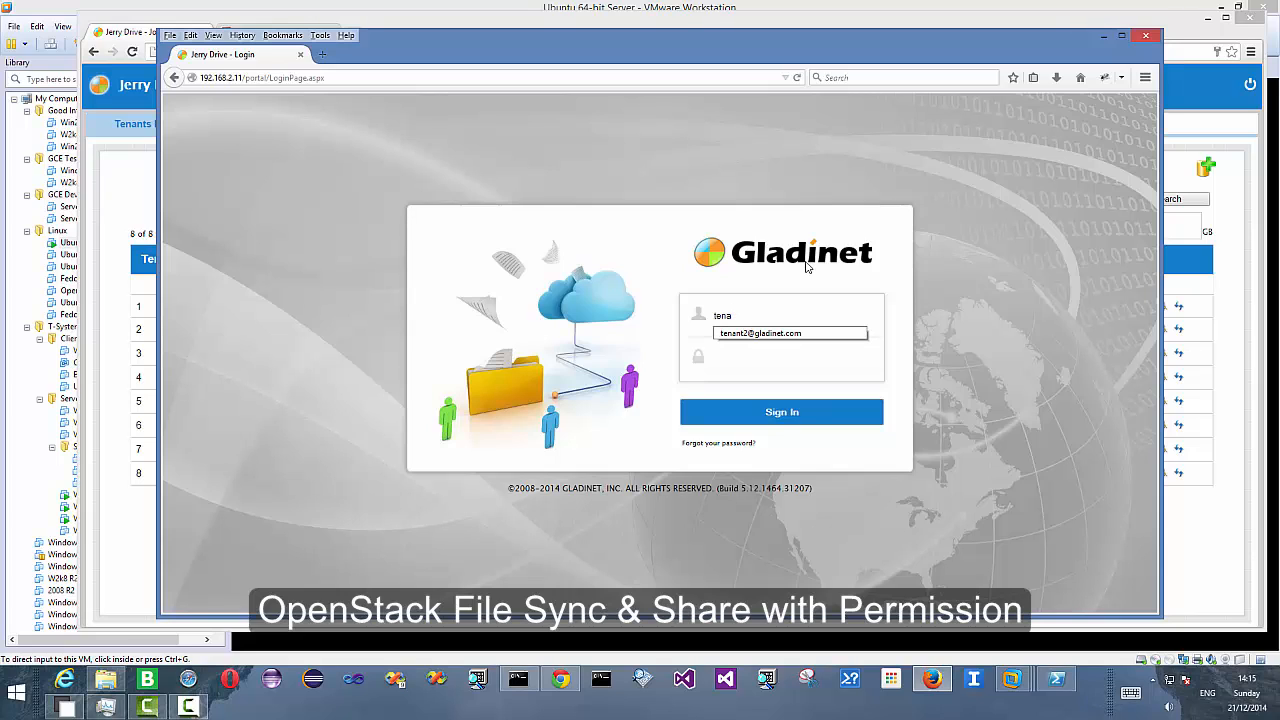
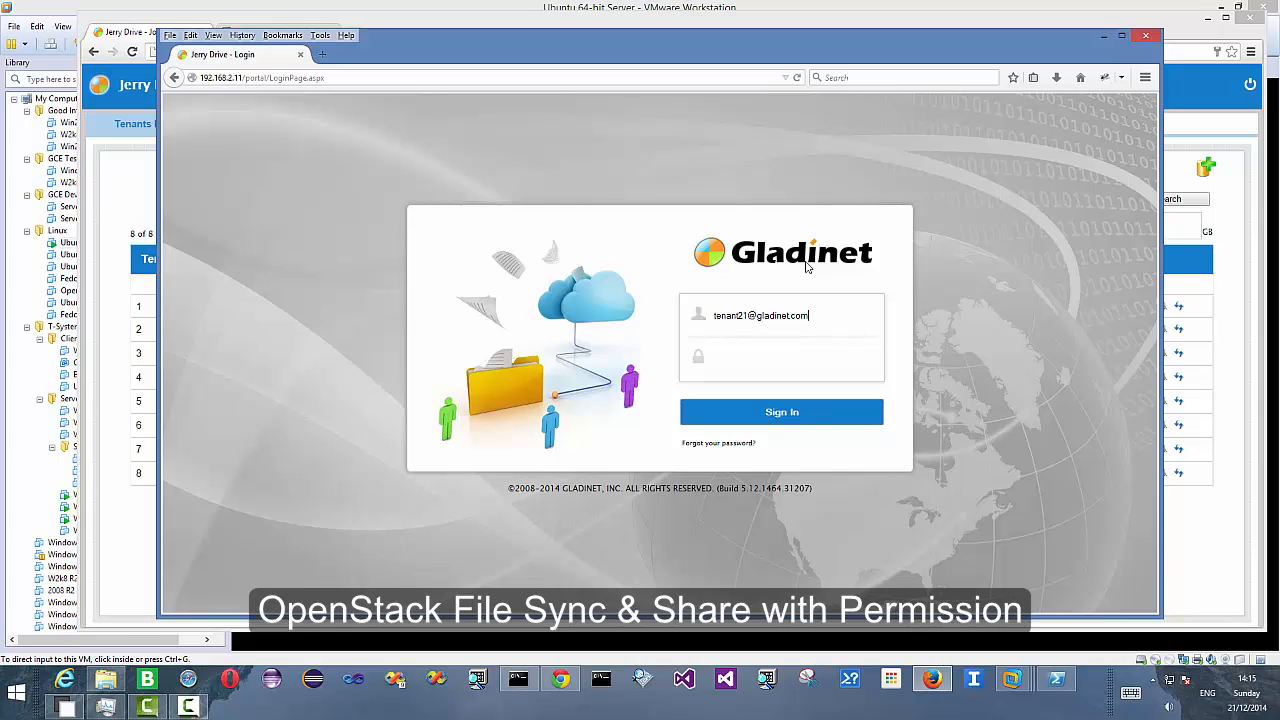
{"action": "type", "text": "••••"}
{"action": "left_click", "coordinate": [782, 413]}
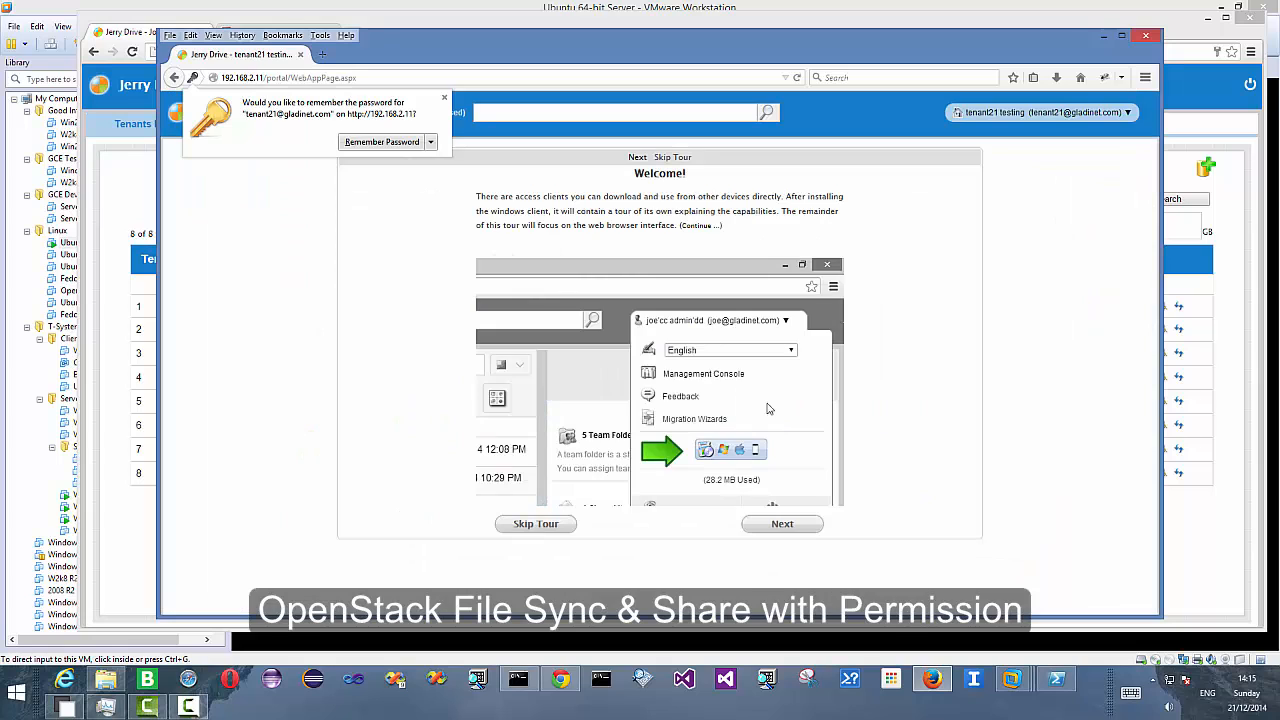
- Open the Management Console from the tenant's account menu
{"action": "left_click", "coordinate": [540, 524]}
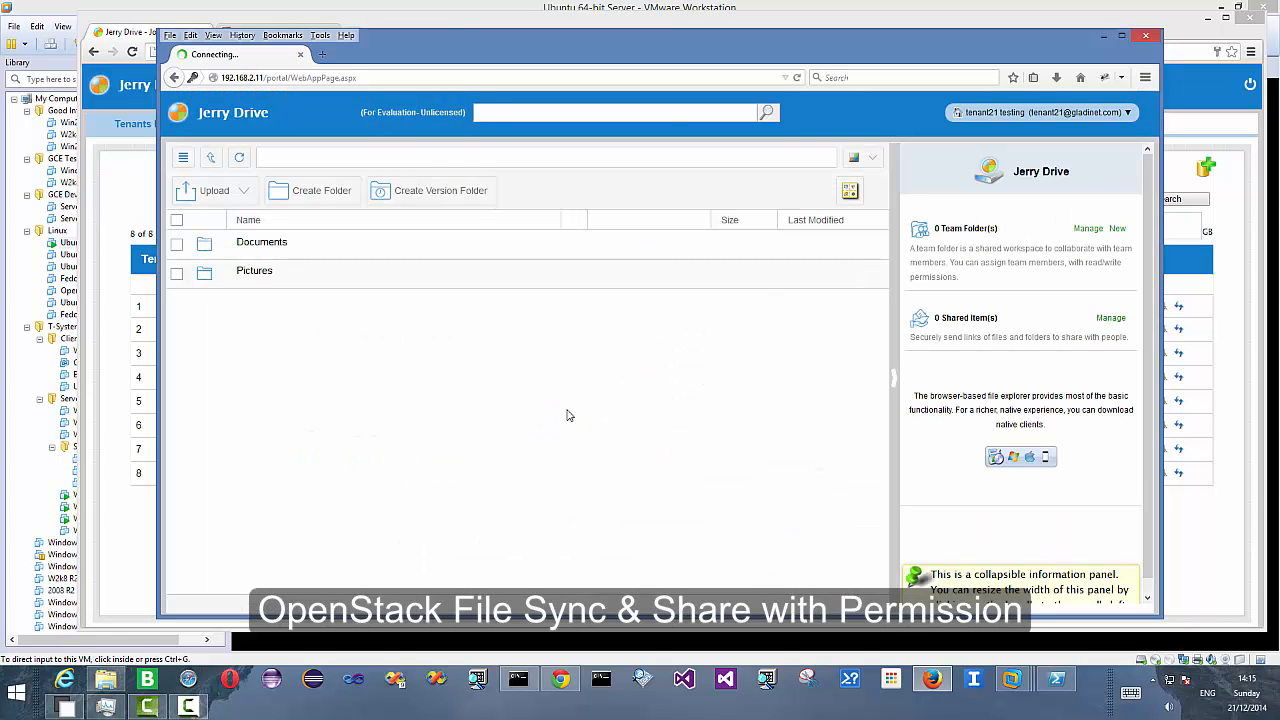
{"action": "left_click", "coordinate": [1030, 114]}
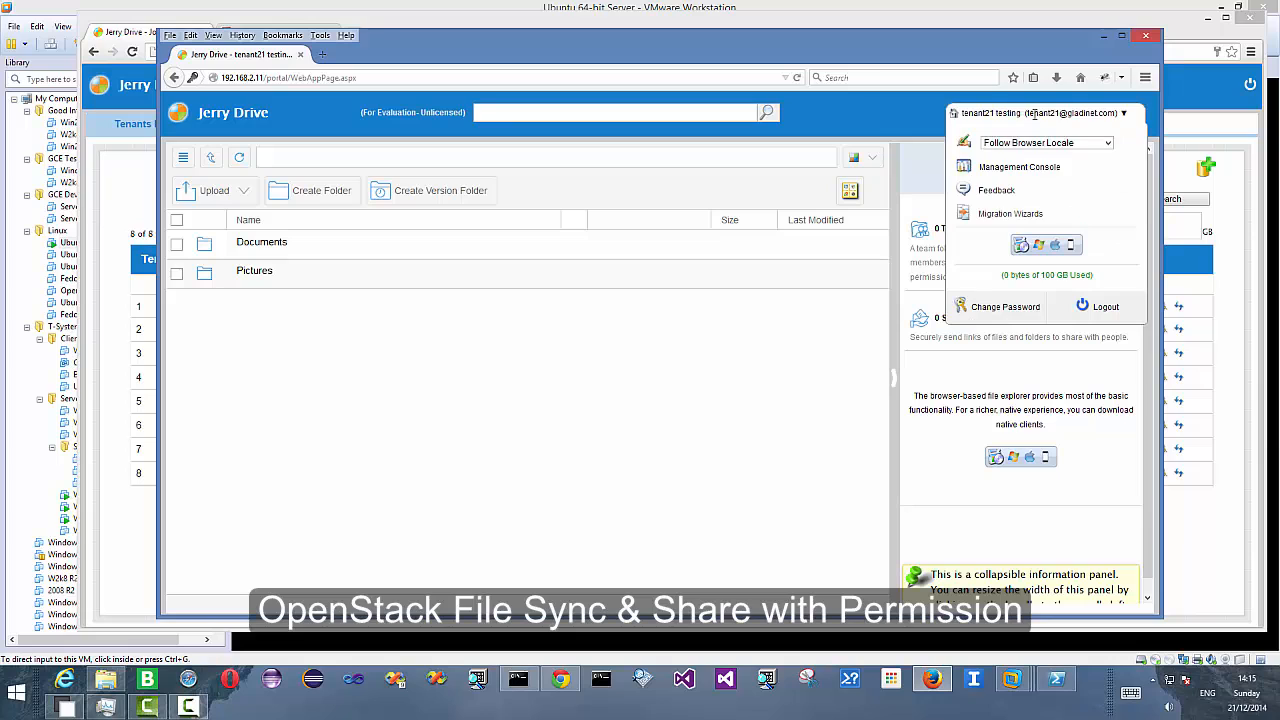
{"action": "left_click", "coordinate": [1018, 168]}
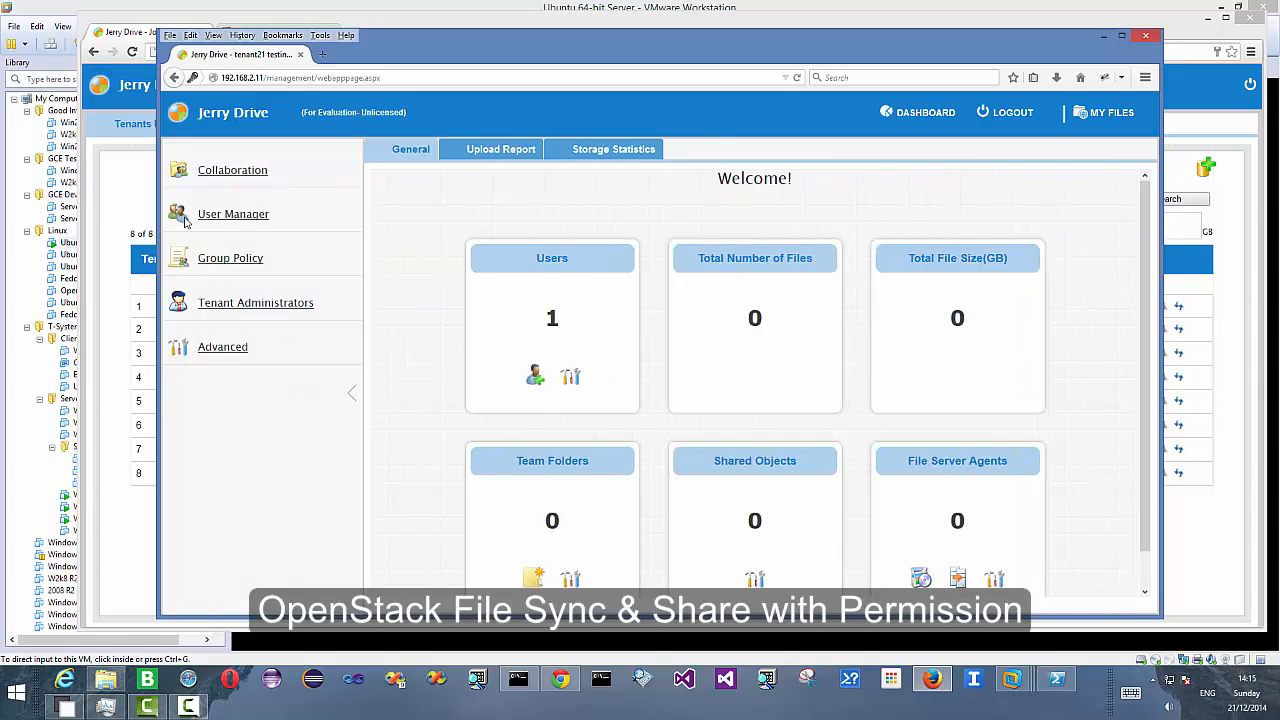
- Open the Active Directory settings under Advanced and enable Active Directory integration
{"action": "left_click", "coordinate": [221, 217]}
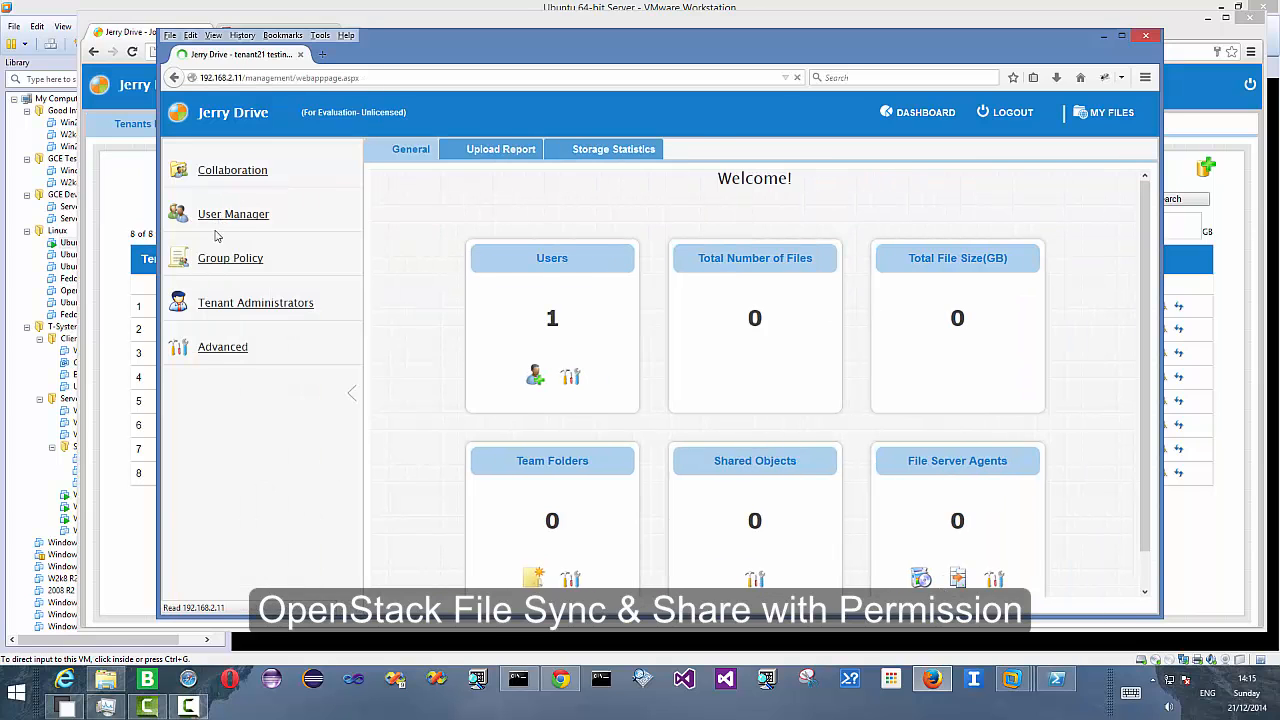
{"action": "mouse_move", "coordinate": [186, 204]}
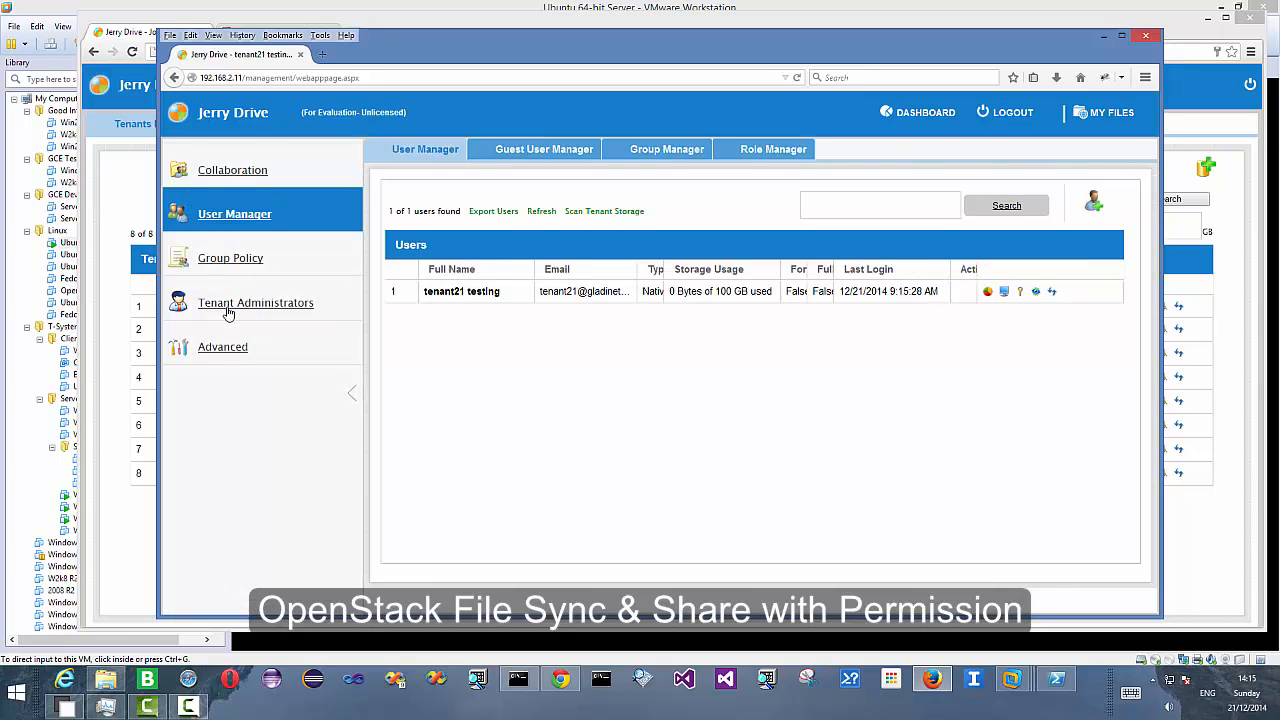
{"action": "left_click", "coordinate": [218, 355]}
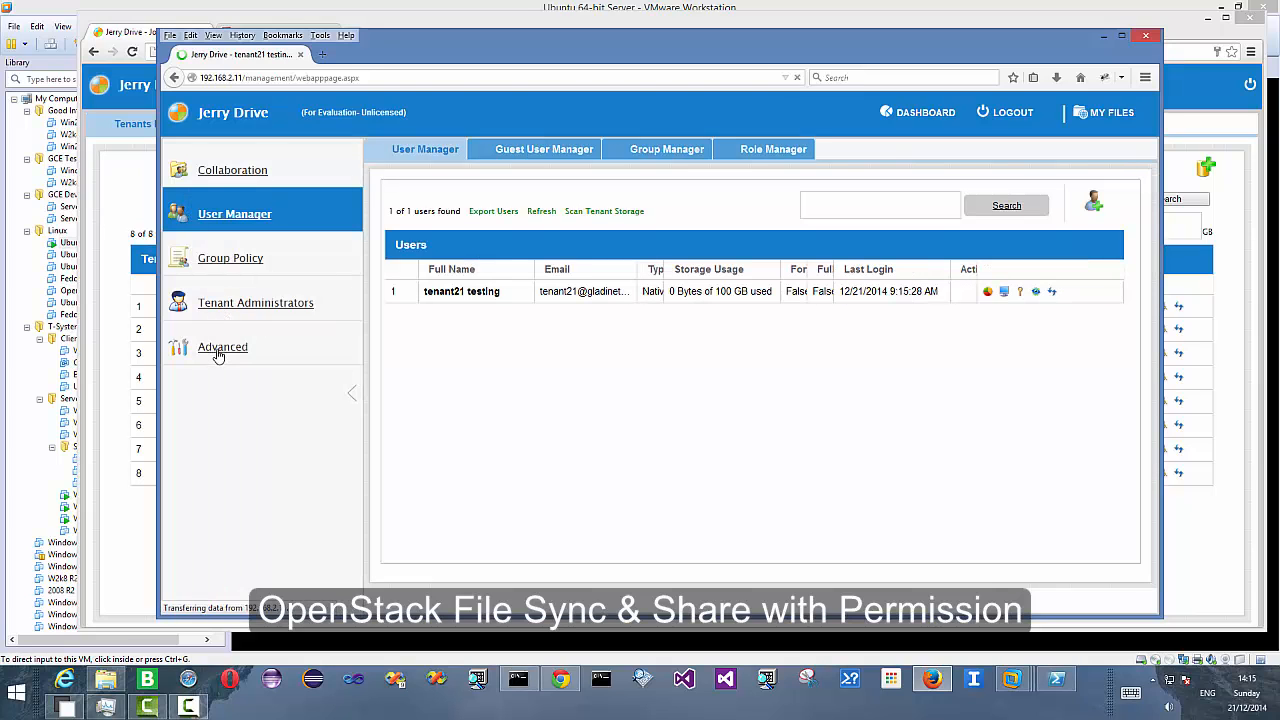
{"action": "left_click", "coordinate": [413, 160]}
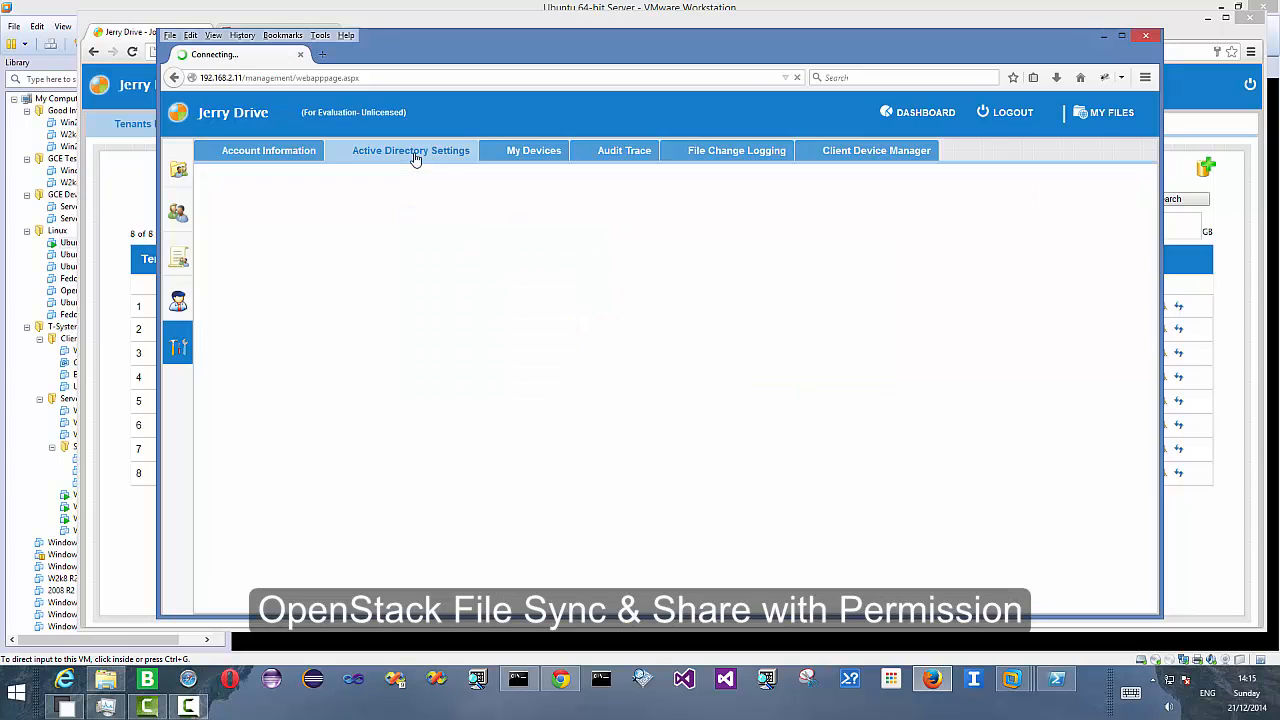
{"action": "left_click", "coordinate": [229, 231]}
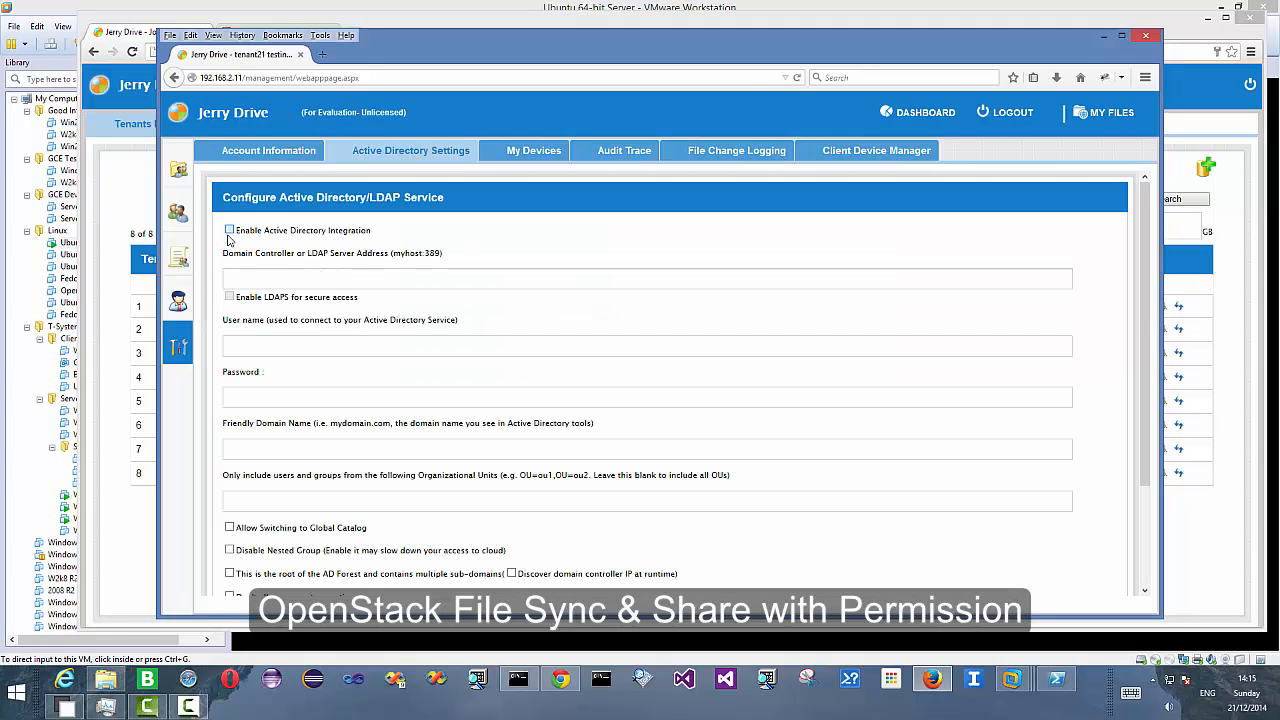
- Set the domain controller or LDAP server address to 192.168.2.10
{"action": "left_click", "coordinate": [253, 275]}
{"action": "type", "text": "192.168.2.10"}
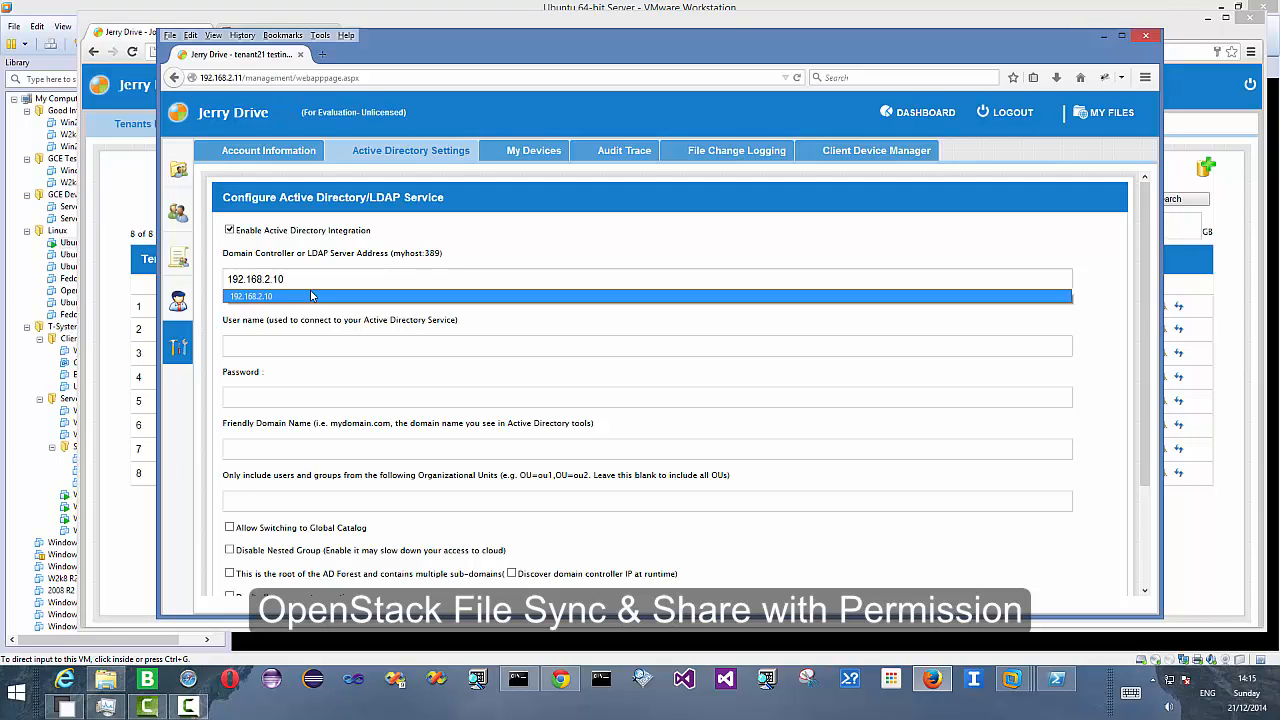
{"action": "left_click", "coordinate": [282, 297]}
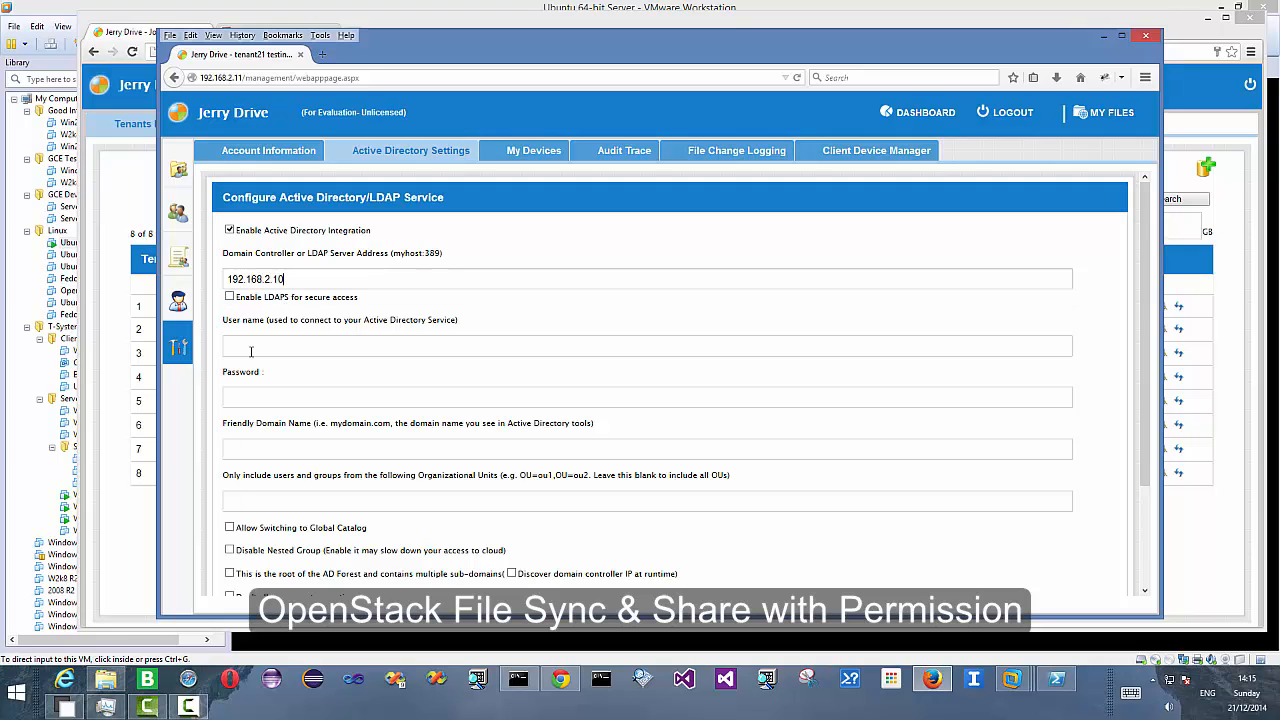
- Enter the service user name tsys\administrator with its password, and the friendly domain name tsys.gladinet.com
{"action": "type", "text": "tsys\\administrator"}
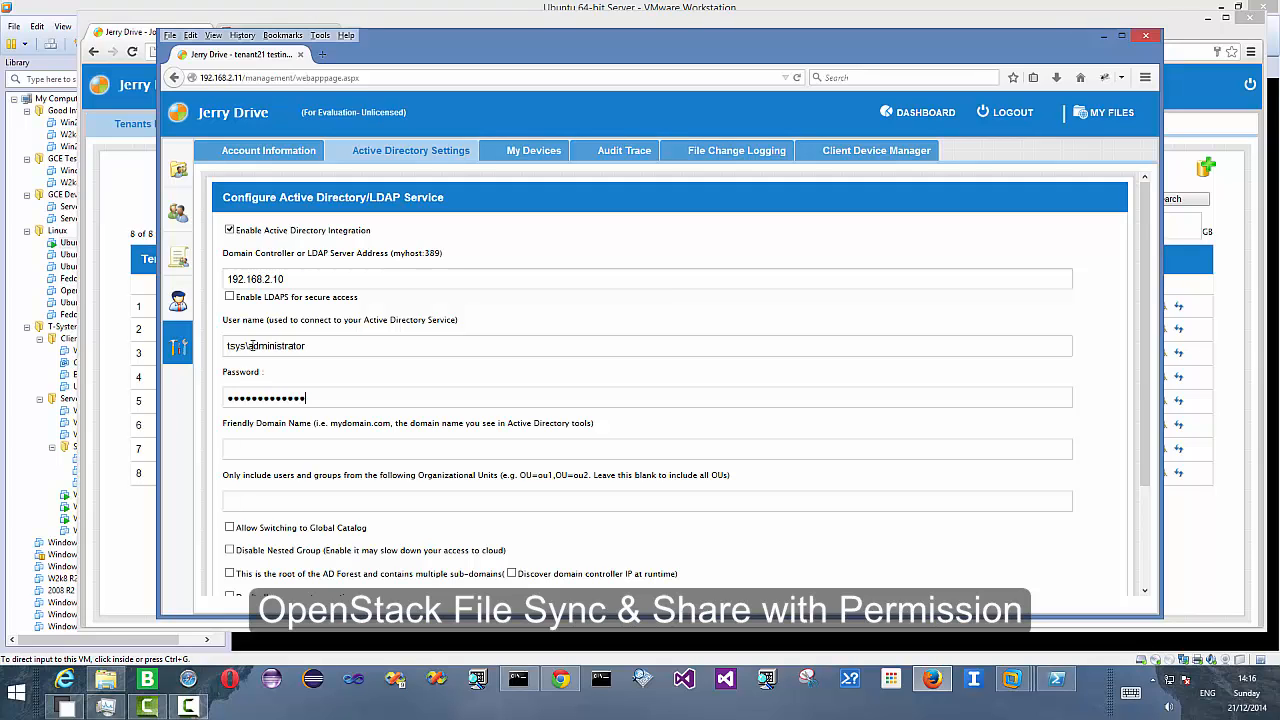
{"action": "type", "text": "t"}
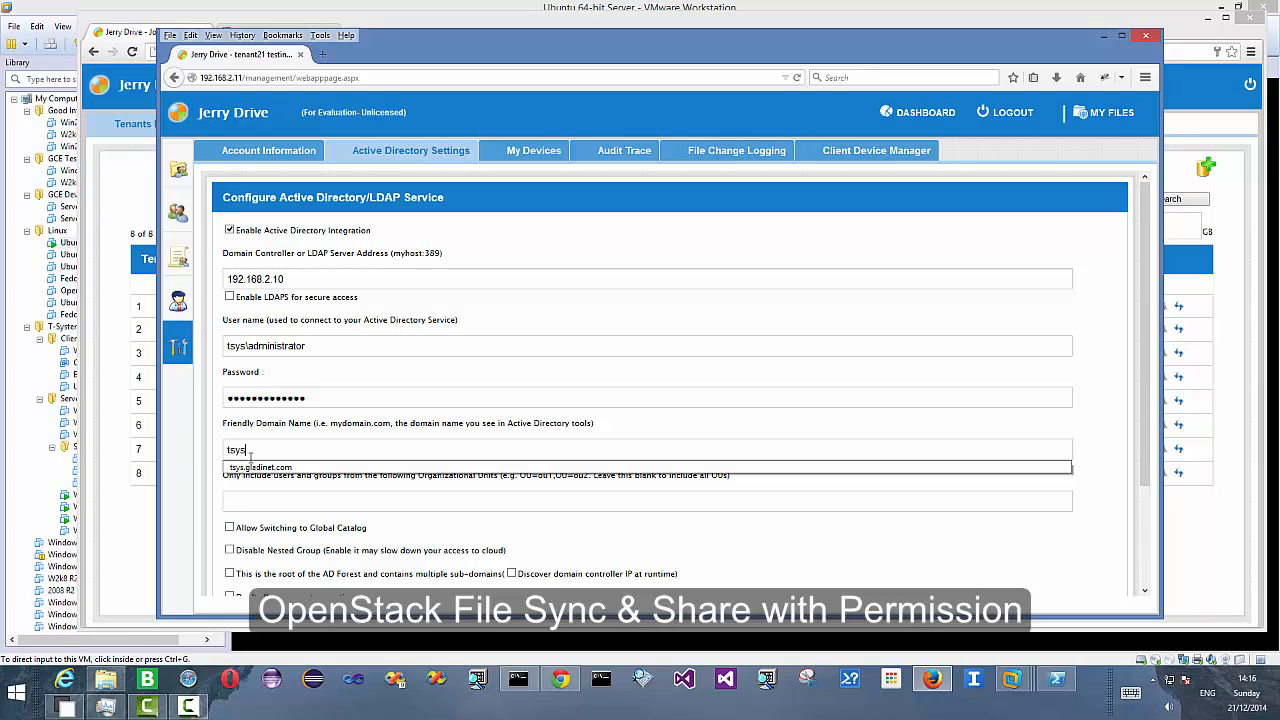
{"action": "type", "text": "sys"}
{"action": "left_click", "coordinate": [250, 468]}
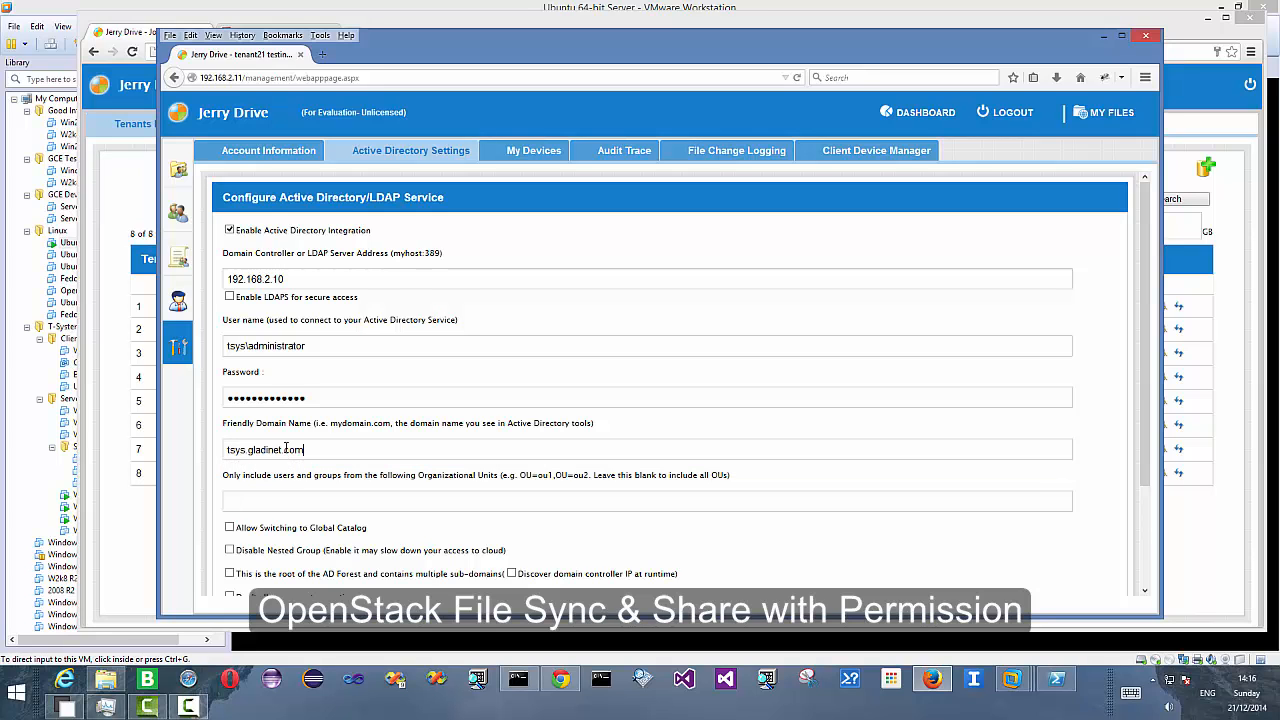
- Apply the Active Directory settings and let the browser remember the password
{"action": "scroll", "coordinate": [455, 442], "scroll_direction": "down", "scroll_amount": 1}
{"action": "scroll", "coordinate": [455, 442], "scroll_direction": "down", "scroll_amount": 1}
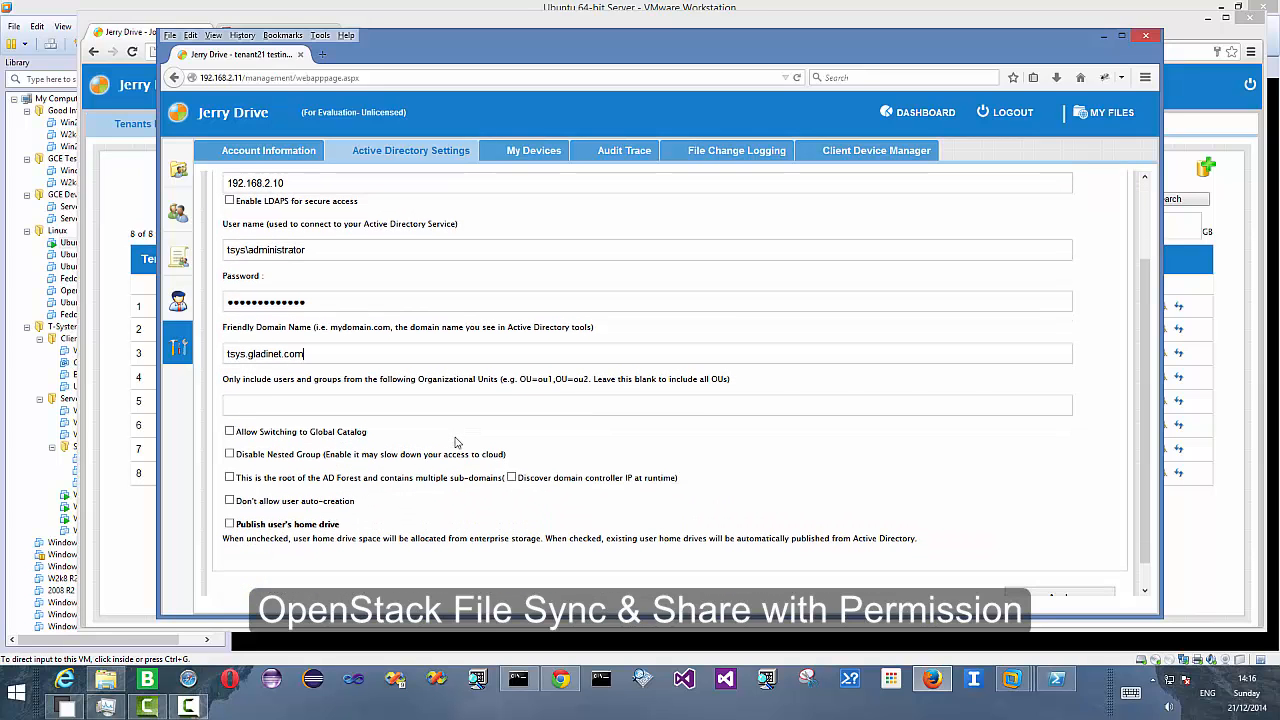
{"action": "scroll", "coordinate": [455, 442], "scroll_direction": "down", "scroll_amount": 1}
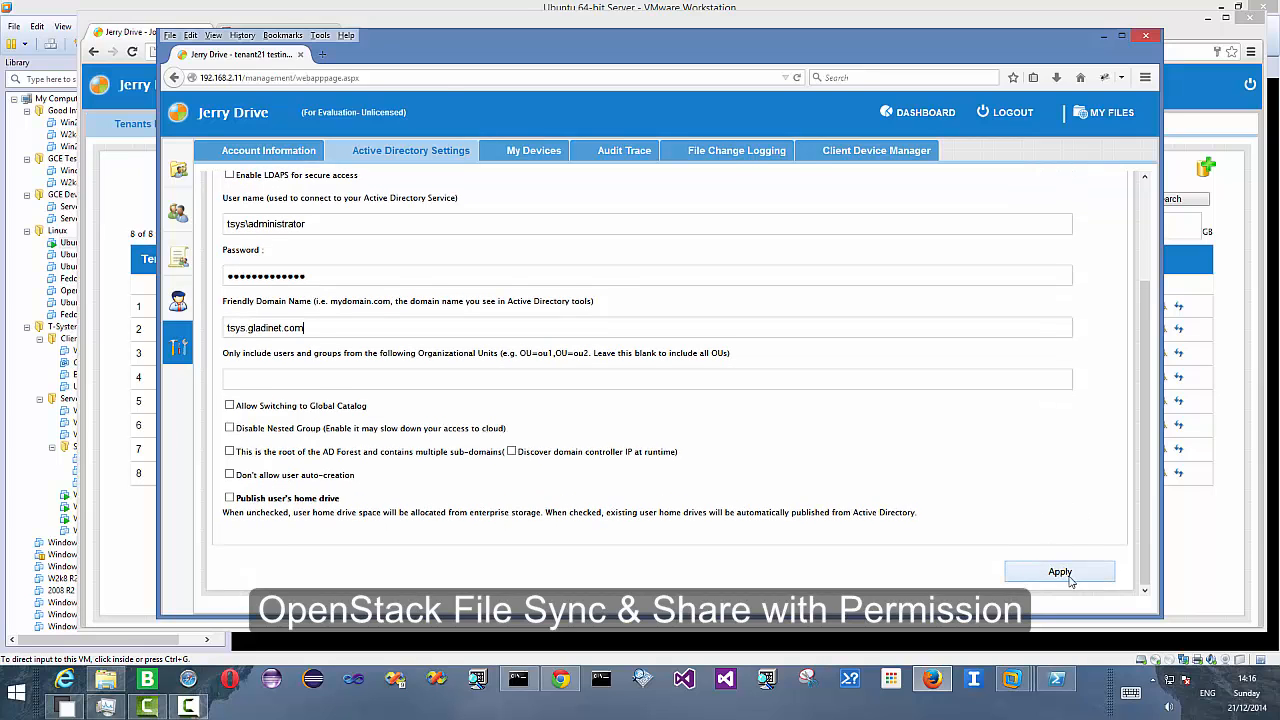
{"action": "left_click", "coordinate": [1060, 572]}
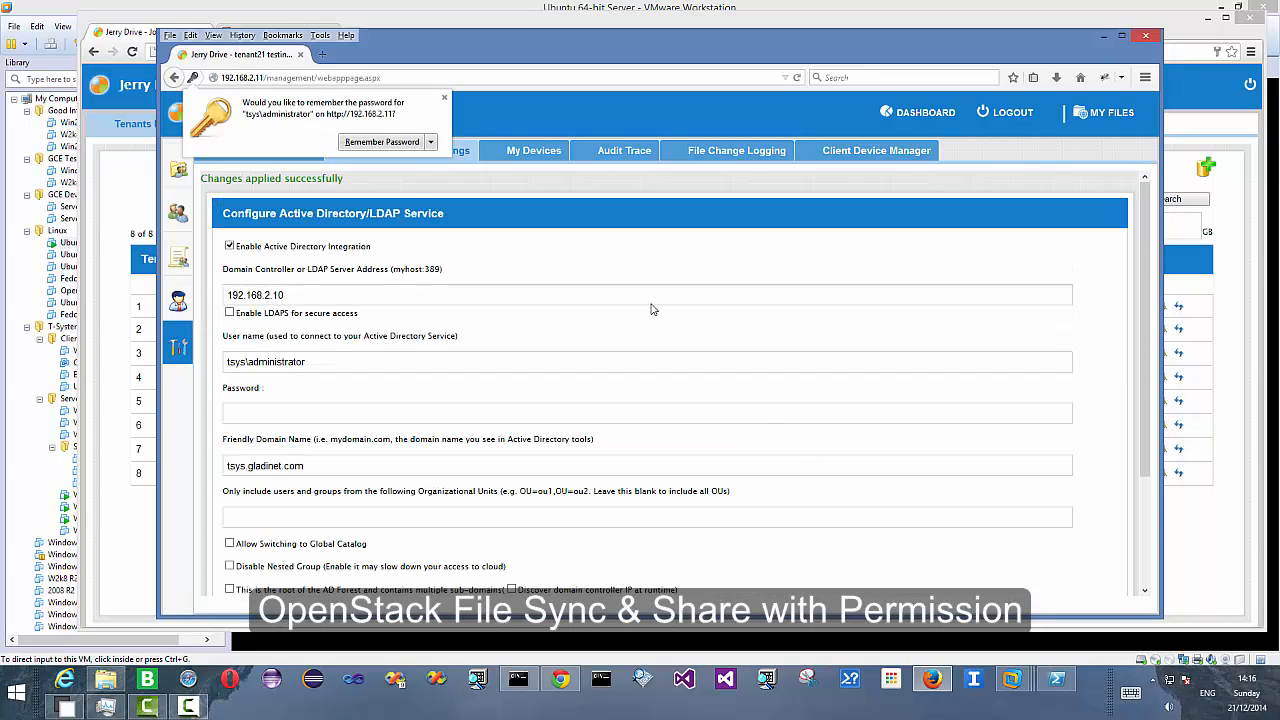
{"action": "left_click", "coordinate": [408, 143]}
- Open the tenant's User Manager to check its users
{"action": "mouse_move", "coordinate": [175, 218]}
{"action": "left_click", "coordinate": [240, 218]}
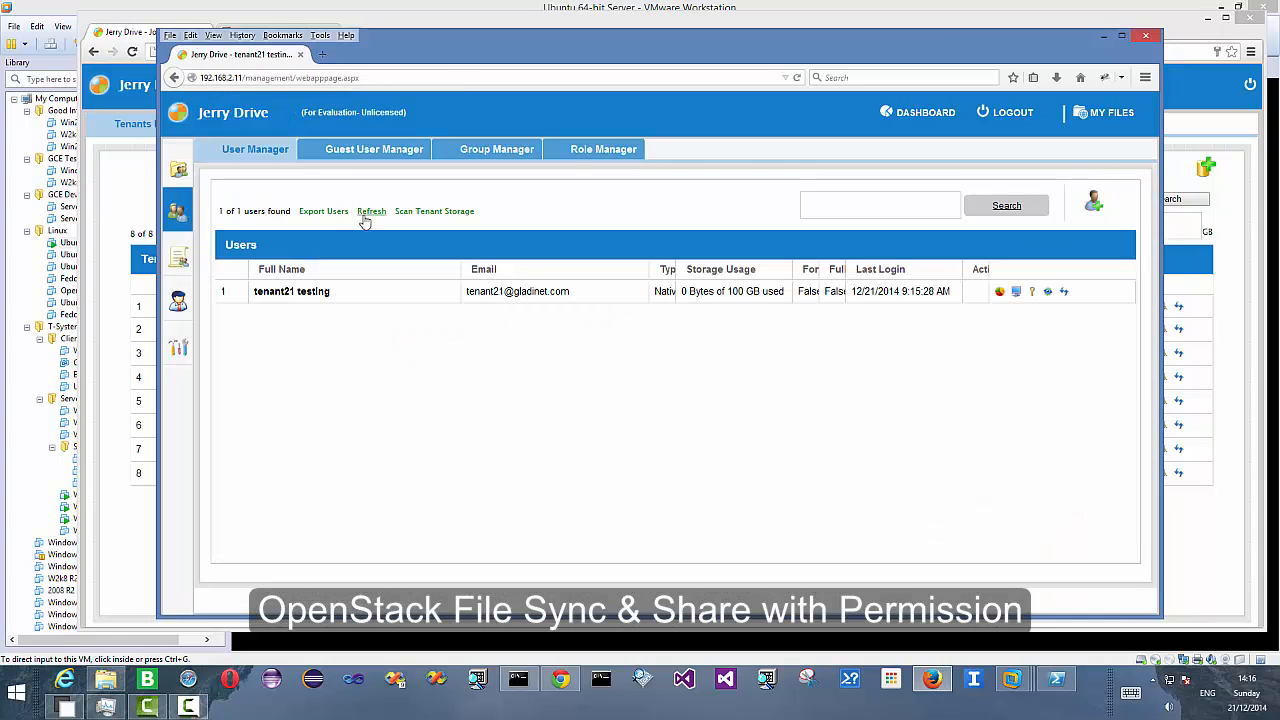
{"action": "left_click", "coordinate": [1092, 205]}
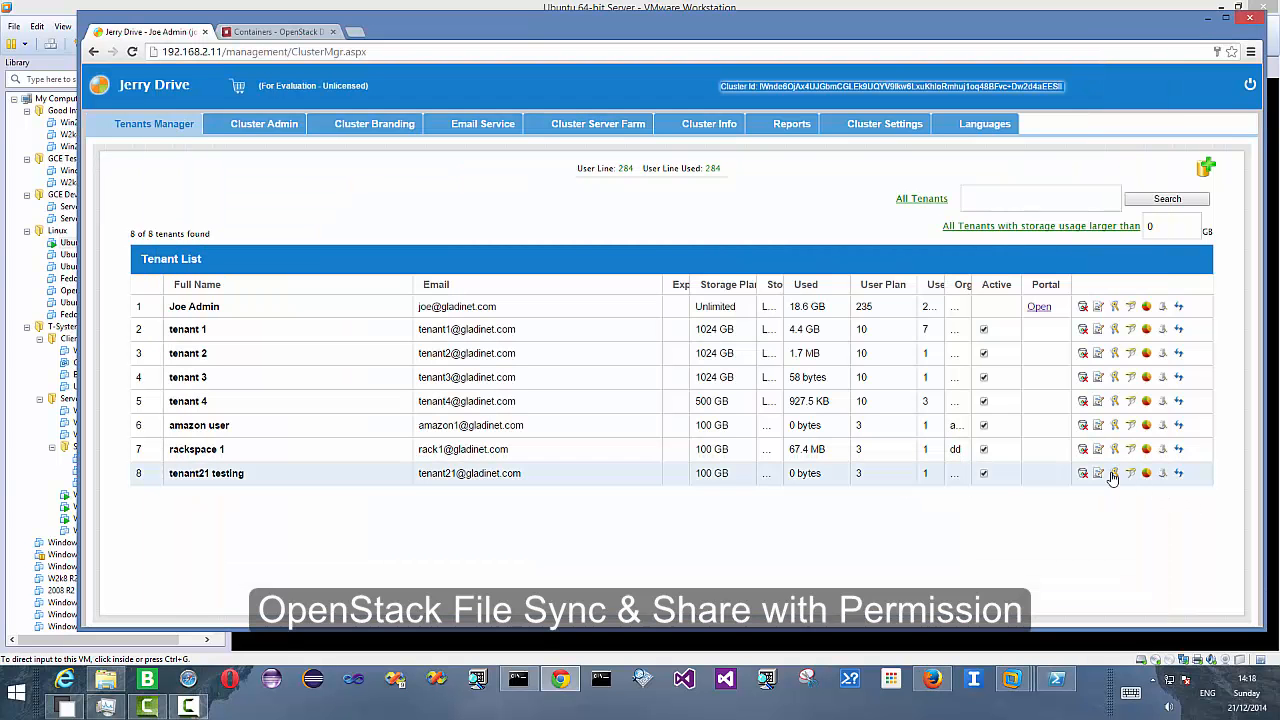
- Edit the tenant21 testing tenant plan to increase its user plan and apply the change
{"action": "left_click", "coordinate": [1097, 475]}
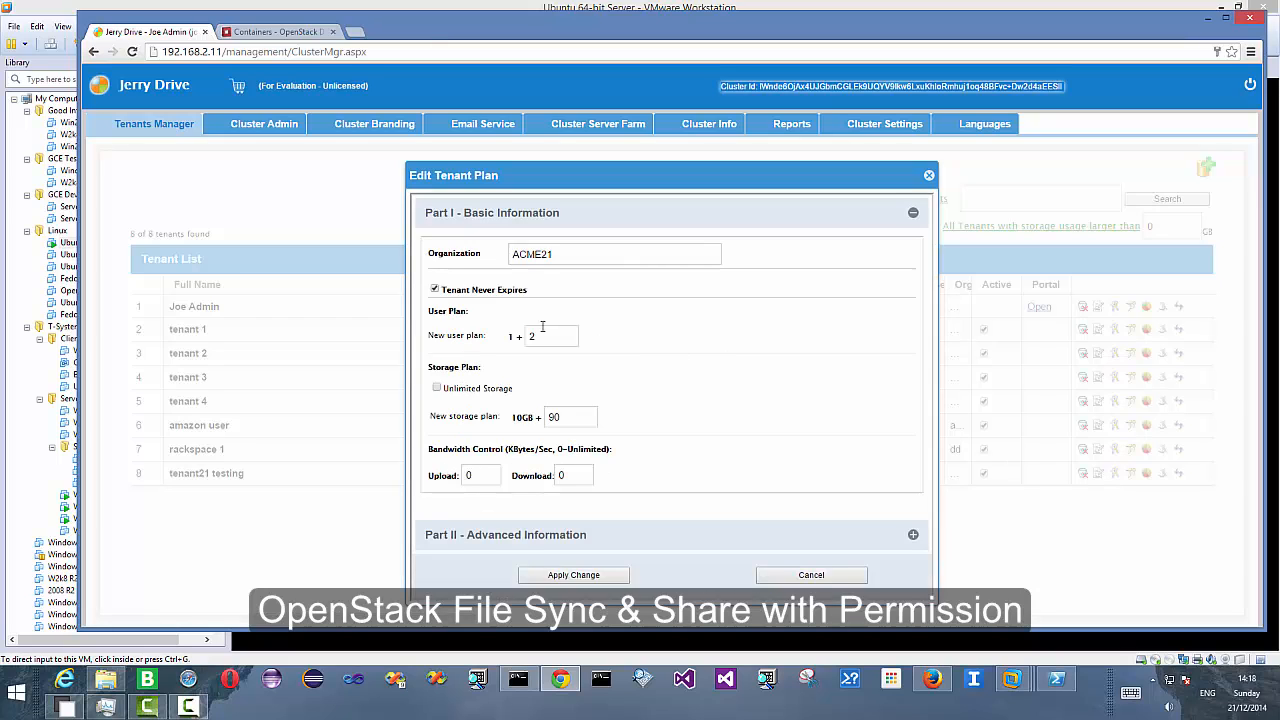
{"action": "type", "text": "2"}
{"action": "left_click", "coordinate": [607, 570]}
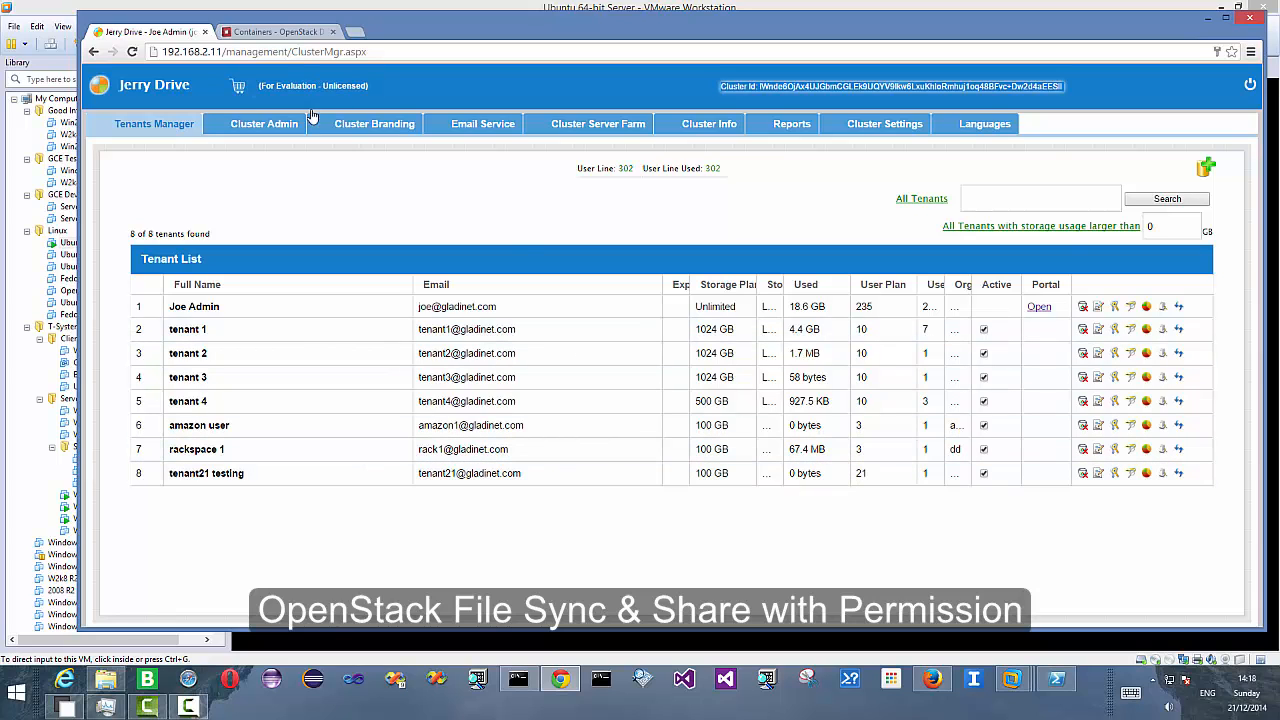
- Switch to VMware Workstation and open the Windows 2012 R2 AD (10) virtual machine
{"action": "left_click", "coordinate": [932, 681]}
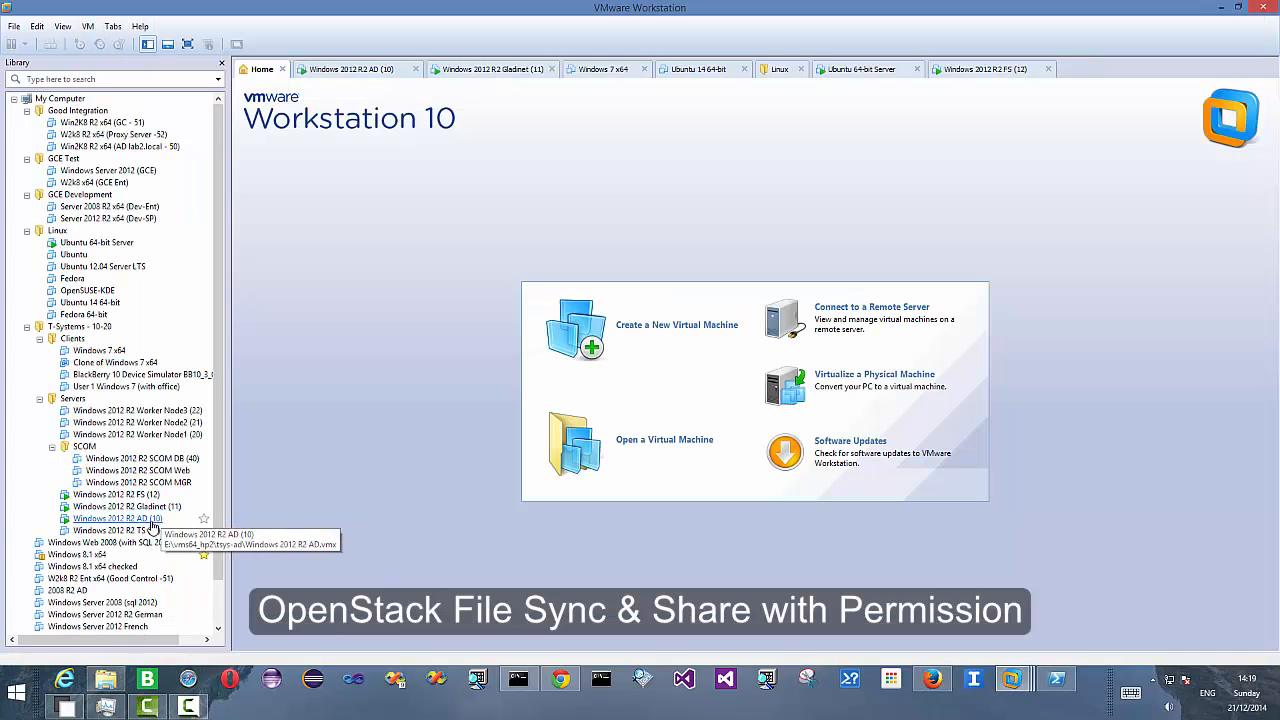
{"action": "left_click", "coordinate": [145, 520]}
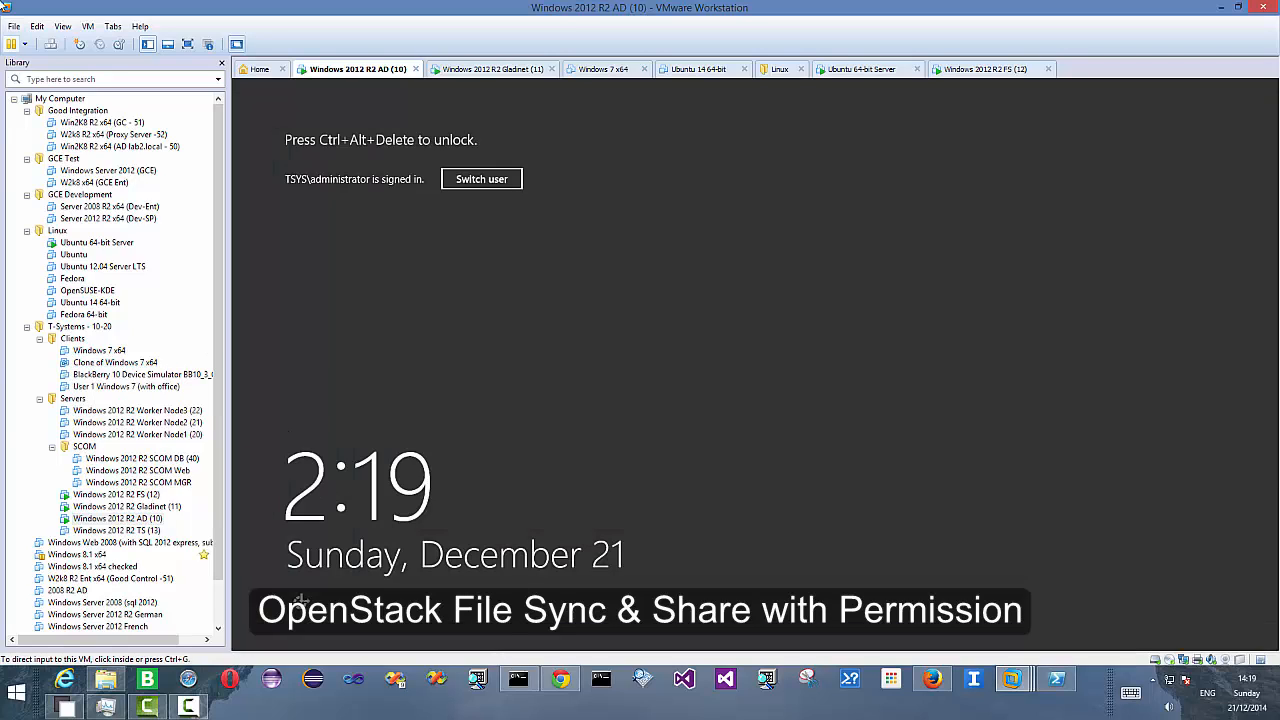
- Send Ctrl+Alt+Del to the virtual machine and unlock it with the administrator password
{"action": "left_click", "coordinate": [88, 26]}
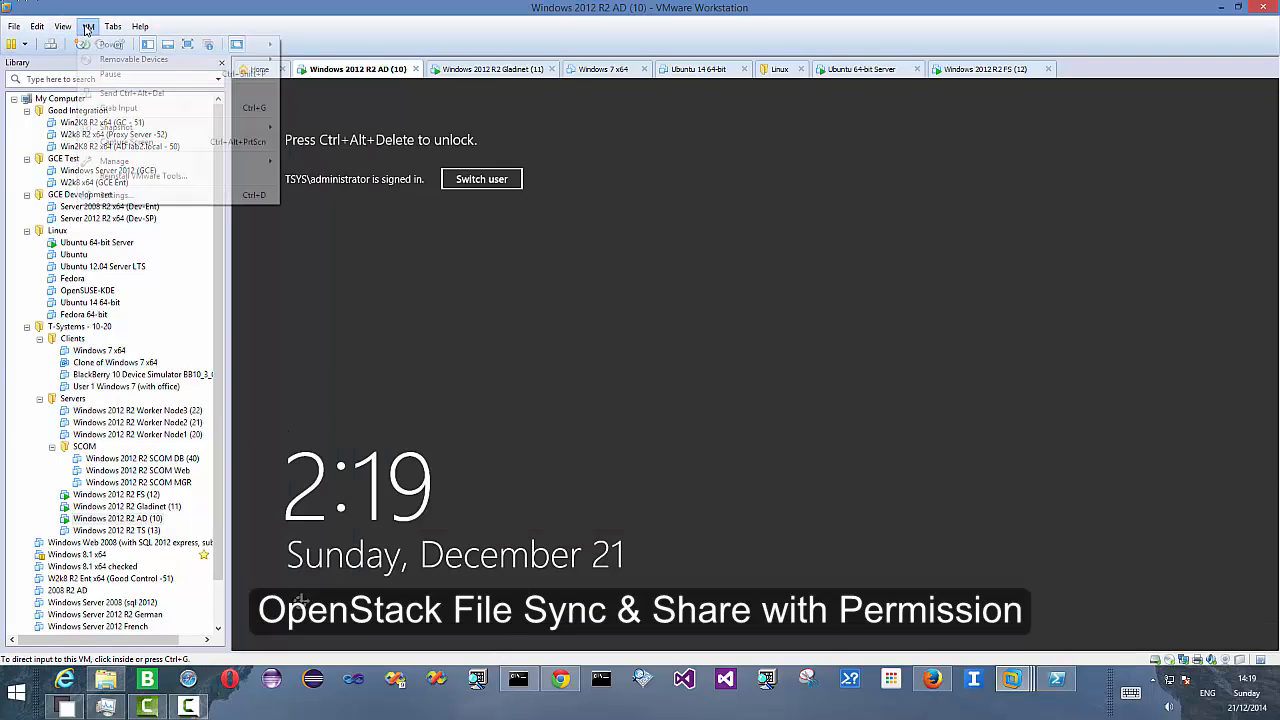
{"action": "left_click", "coordinate": [148, 95]}
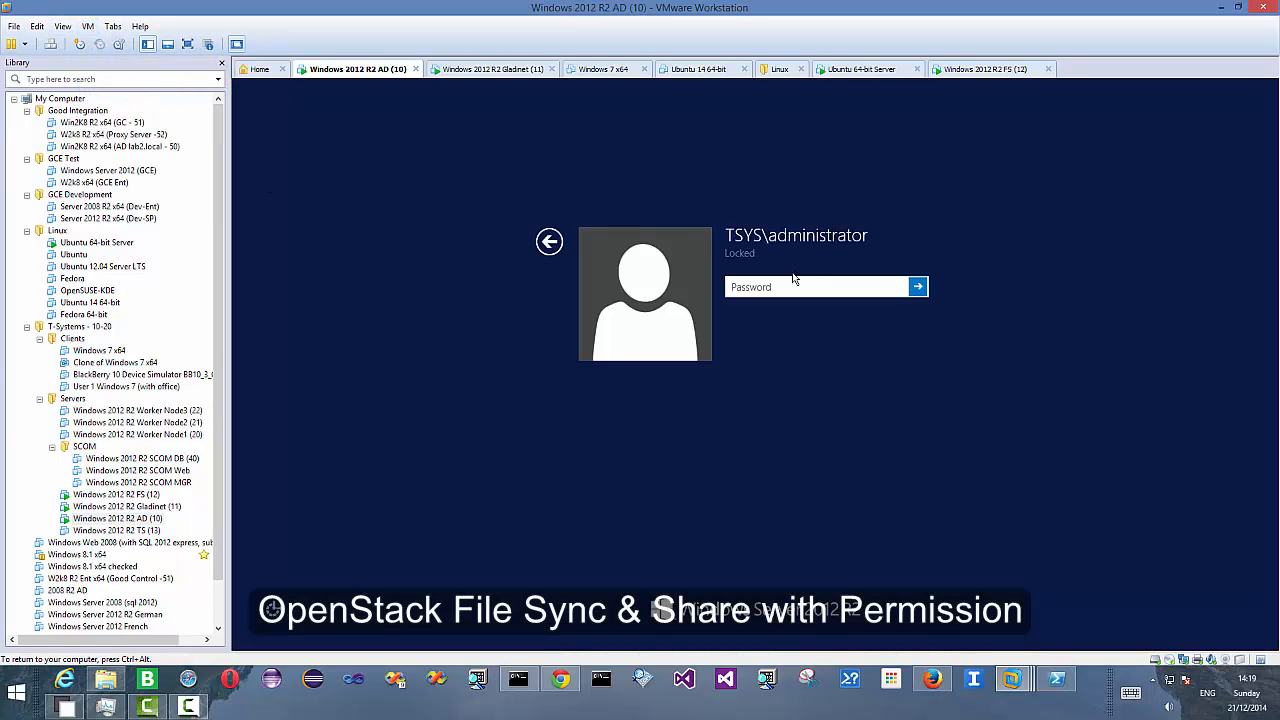
{"action": "type", "text": "***"}
{"action": "key", "text": "Return"}
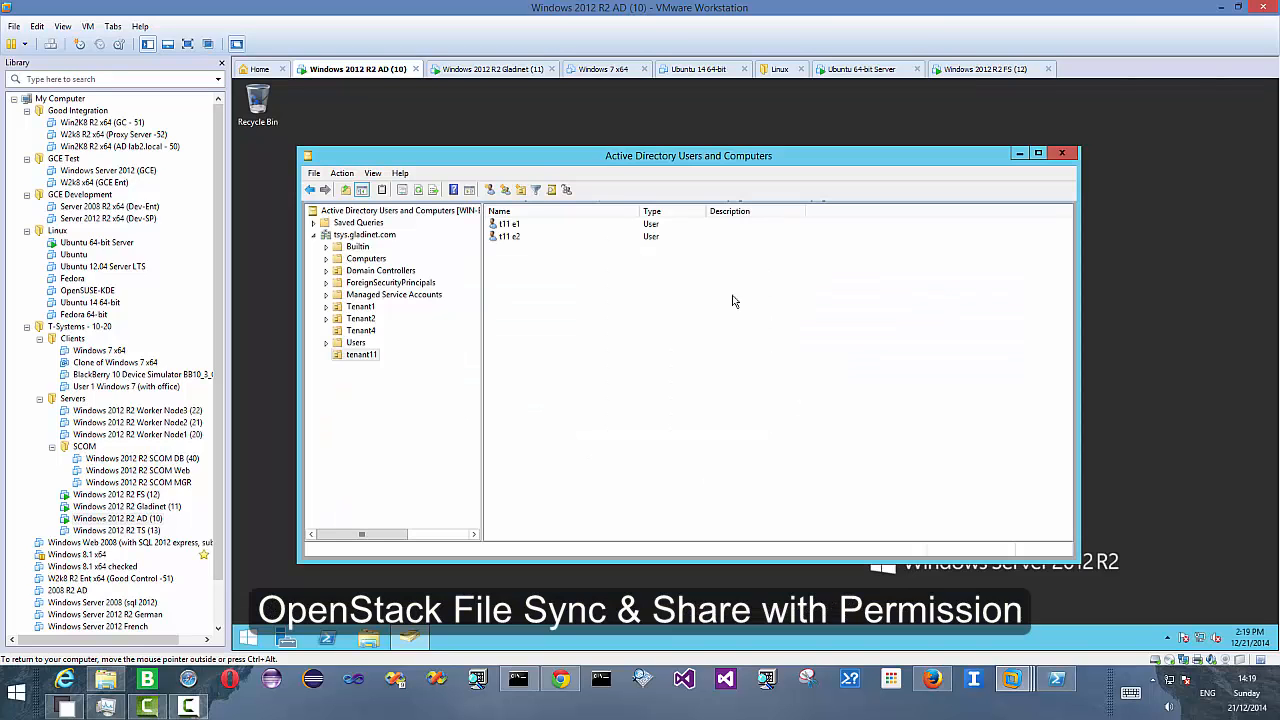
- Create an organizational unit named tenant21 in the tsys.gladinet.com domain
{"action": "left_click", "coordinate": [387, 388]}
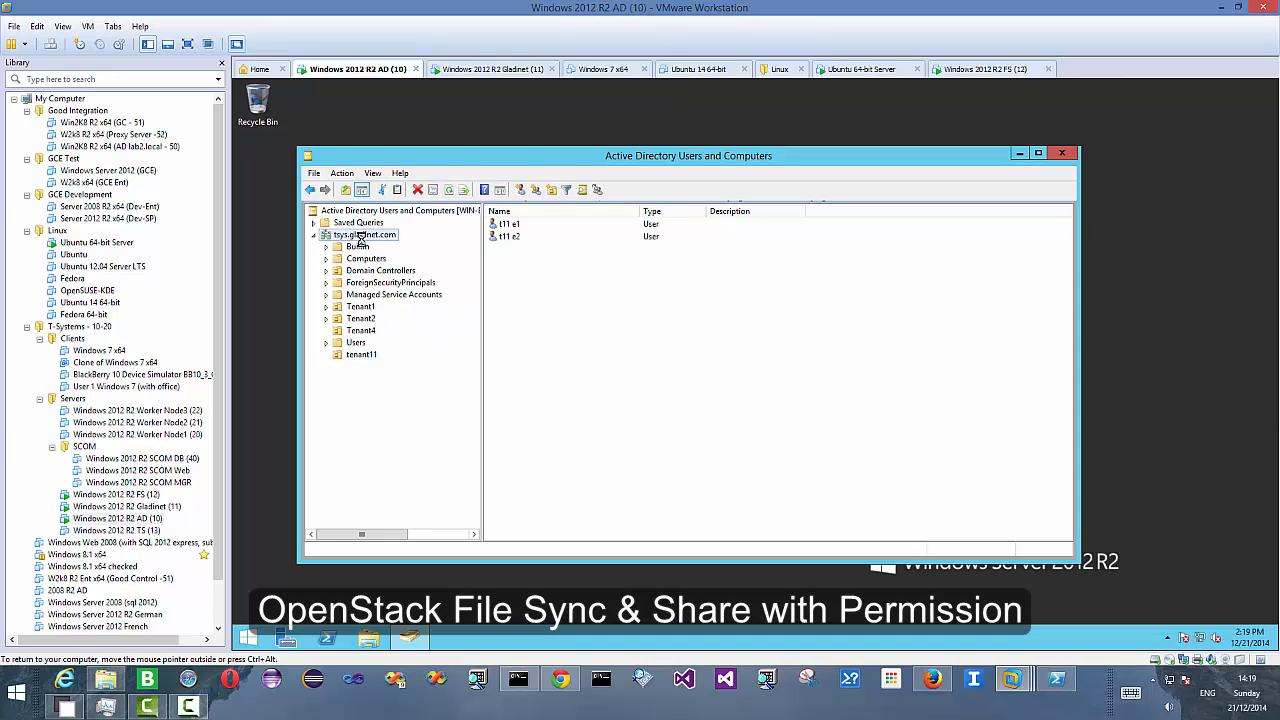
{"action": "right_click", "coordinate": [366, 236]}
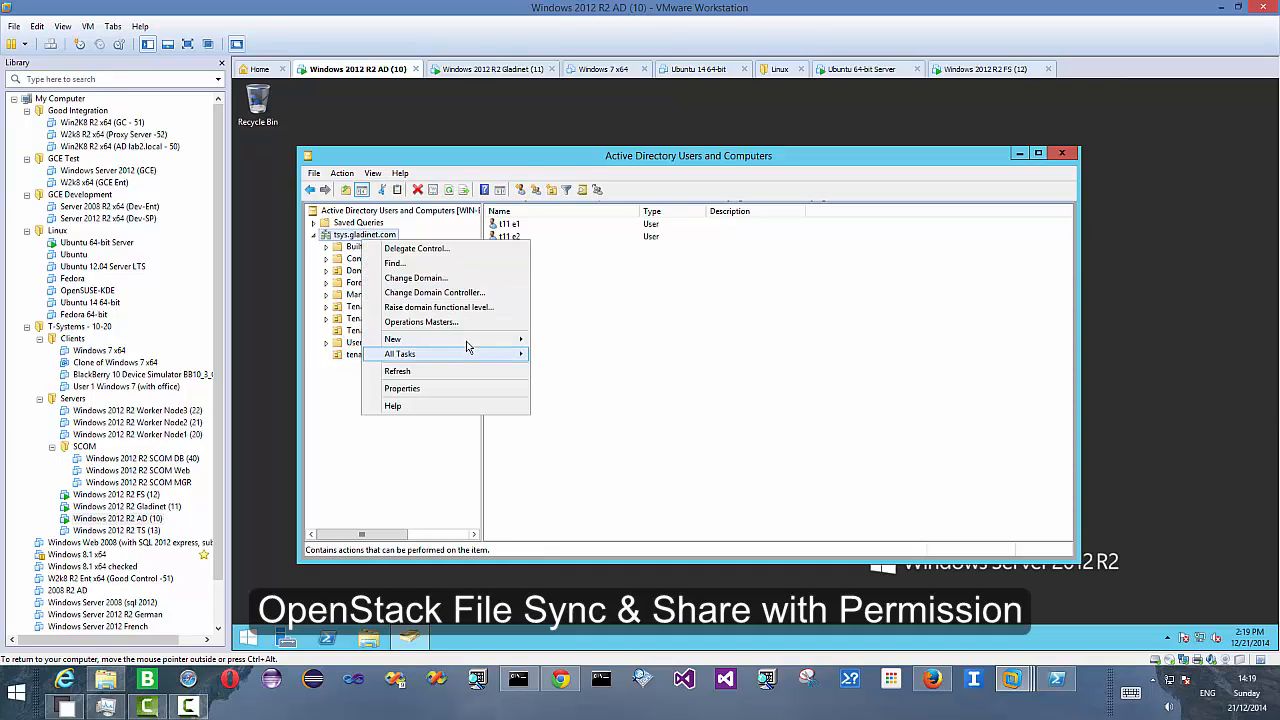
{"action": "mouse_move", "coordinate": [470, 340]}
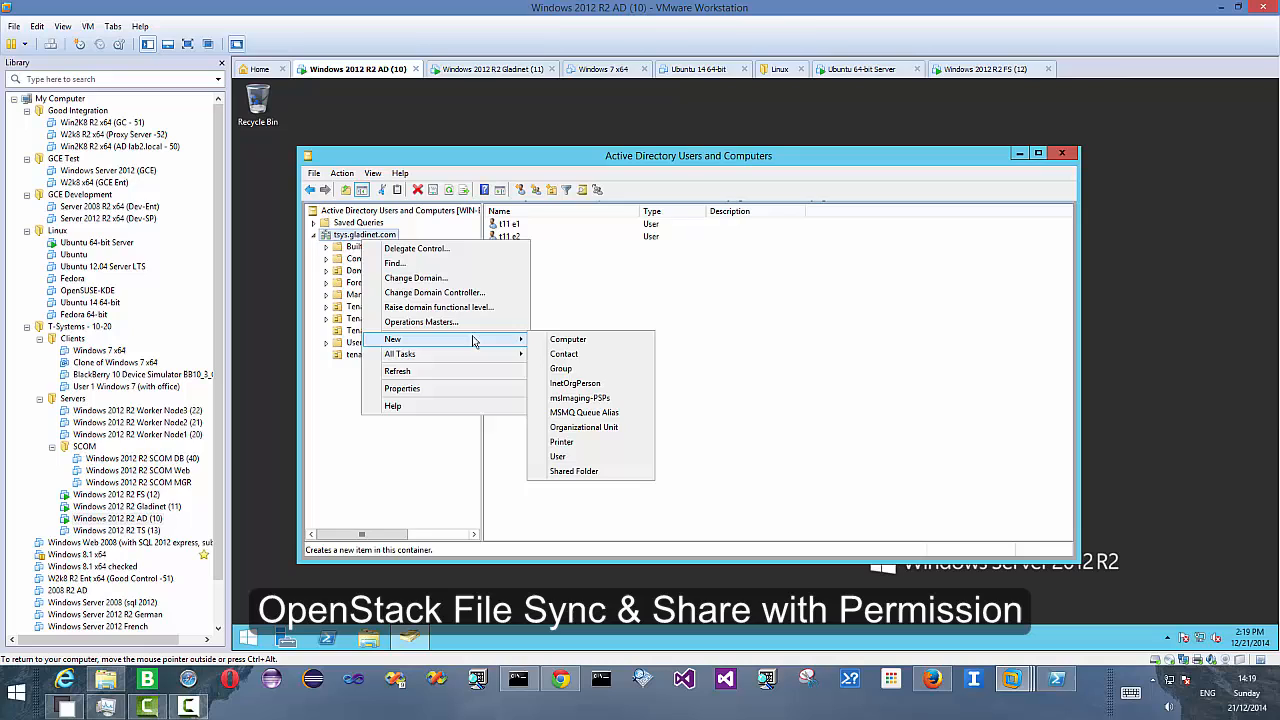
{"action": "left_click", "coordinate": [586, 427]}
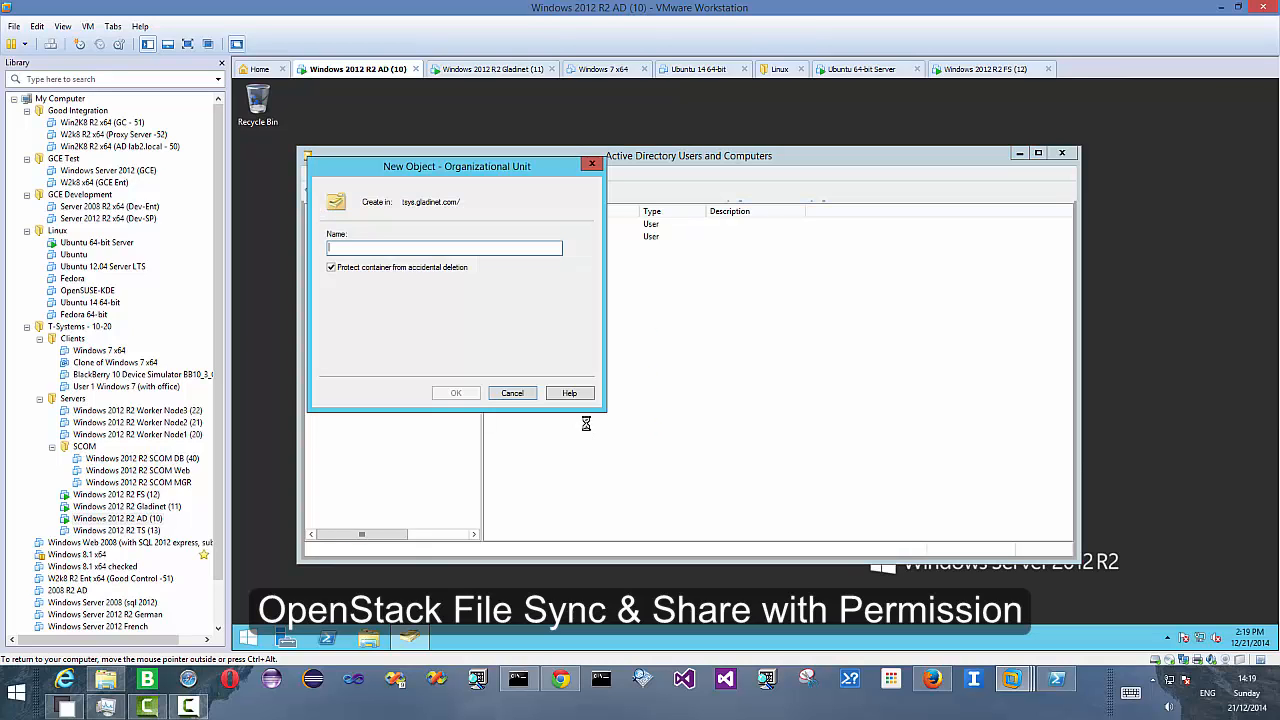
{"action": "type", "text": "te"}
{"action": "type", "text": "21"}
{"action": "left_click", "coordinate": [457, 393]}
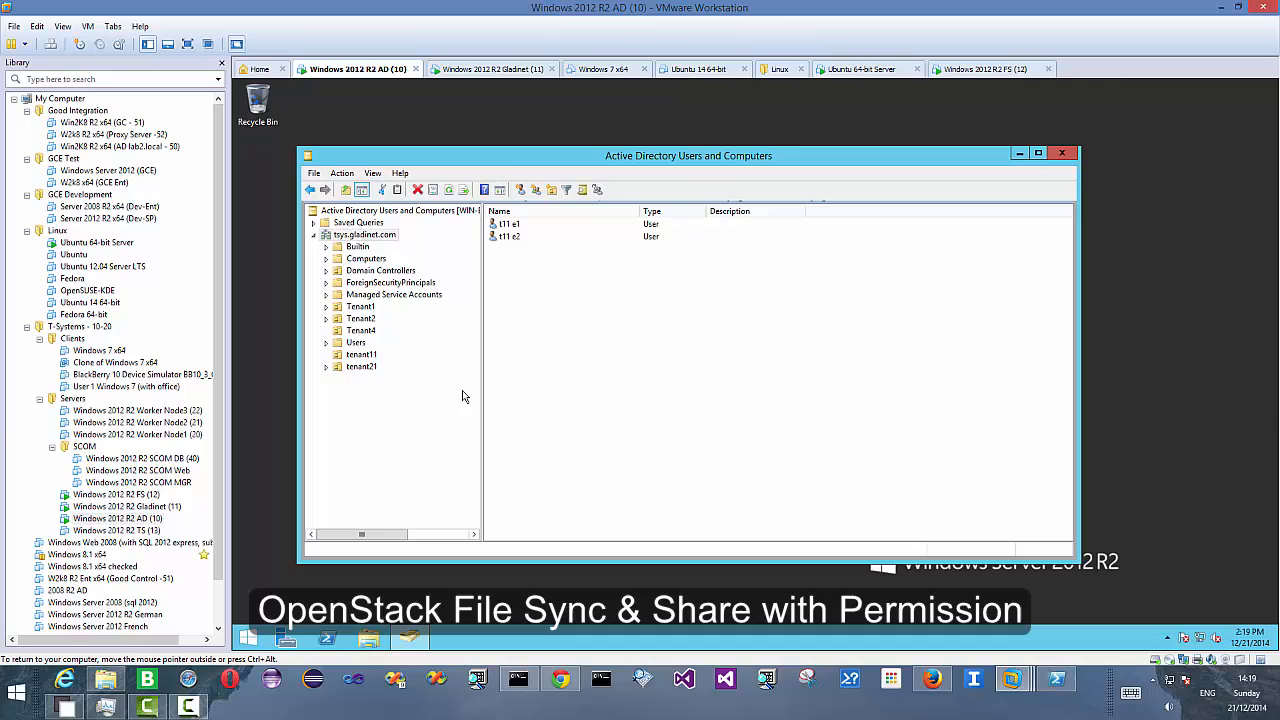
- Start a new user in the tenant21 unit with first name t21, last name e1 and logon name t21e1
{"action": "right_click", "coordinate": [372, 369]}
{"action": "mouse_move", "coordinate": [445, 420]}
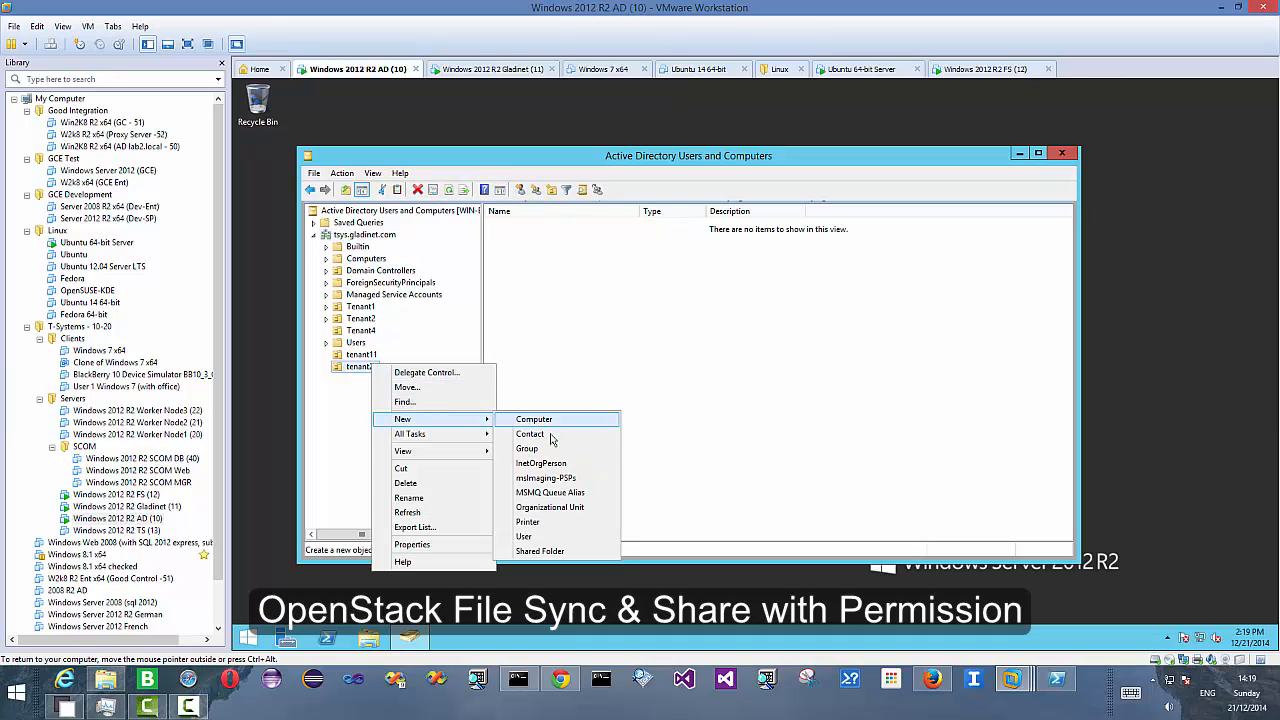
{"action": "left_click", "coordinate": [553, 537]}
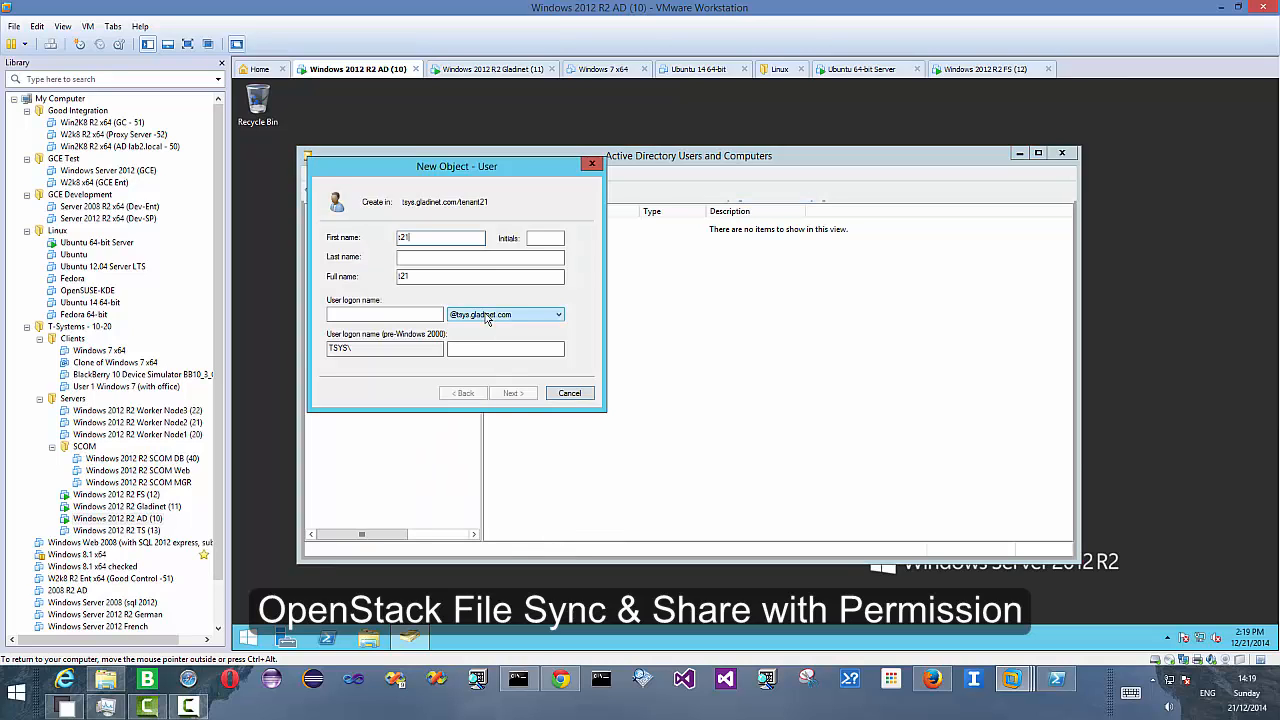
{"action": "left_click", "coordinate": [470, 258]}
{"action": "type", "text": "e"}
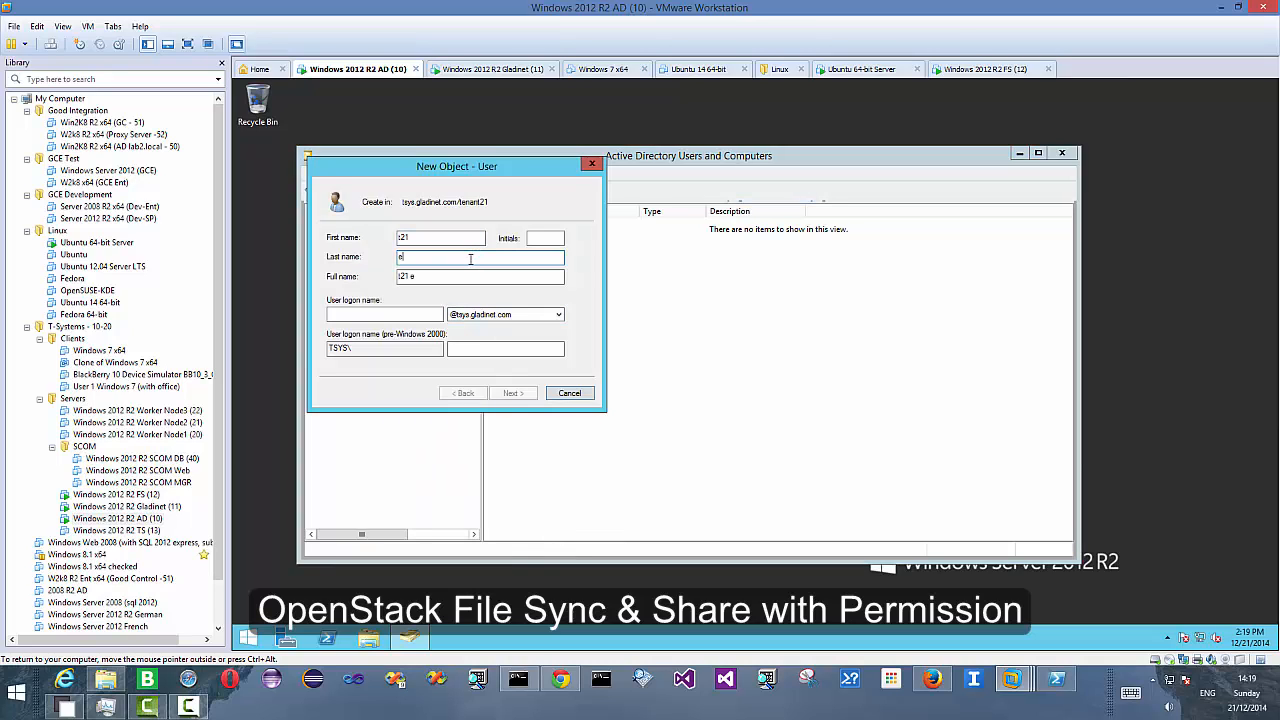
{"action": "type", "text": "1"}
{"action": "left_click", "coordinate": [419, 318]}
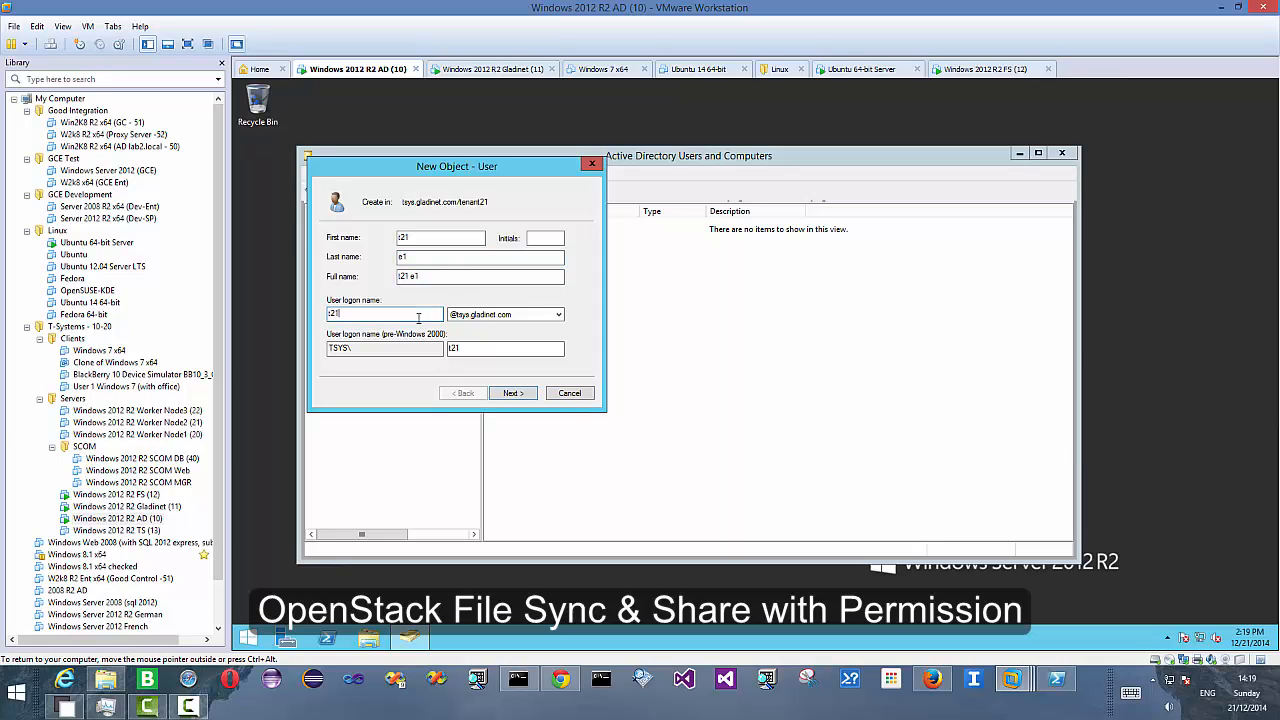
{"action": "key", "text": "Return"}
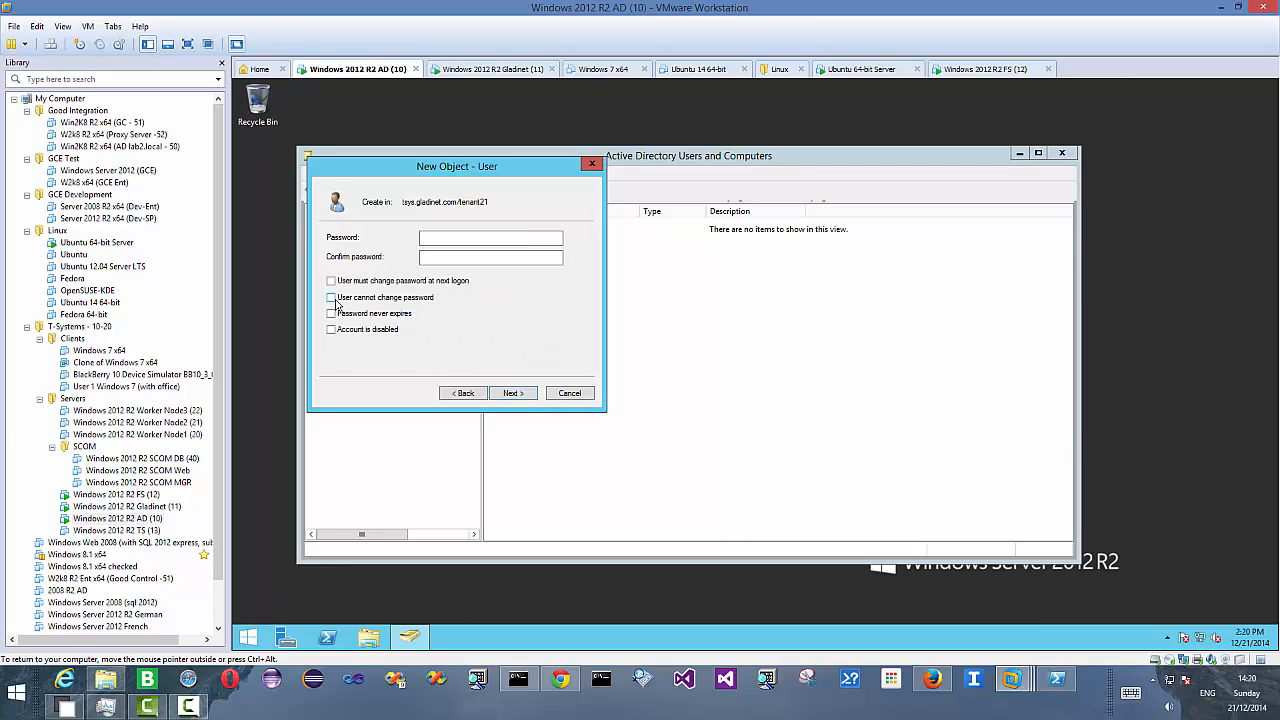
- Set the user's password, enable 'User cannot change password' and 'Password never expires', and finish creating the user
{"action": "left_click", "coordinate": [335, 298]}
{"action": "left_click", "coordinate": [335, 313]}
{"action": "left_click", "coordinate": [467, 256]}
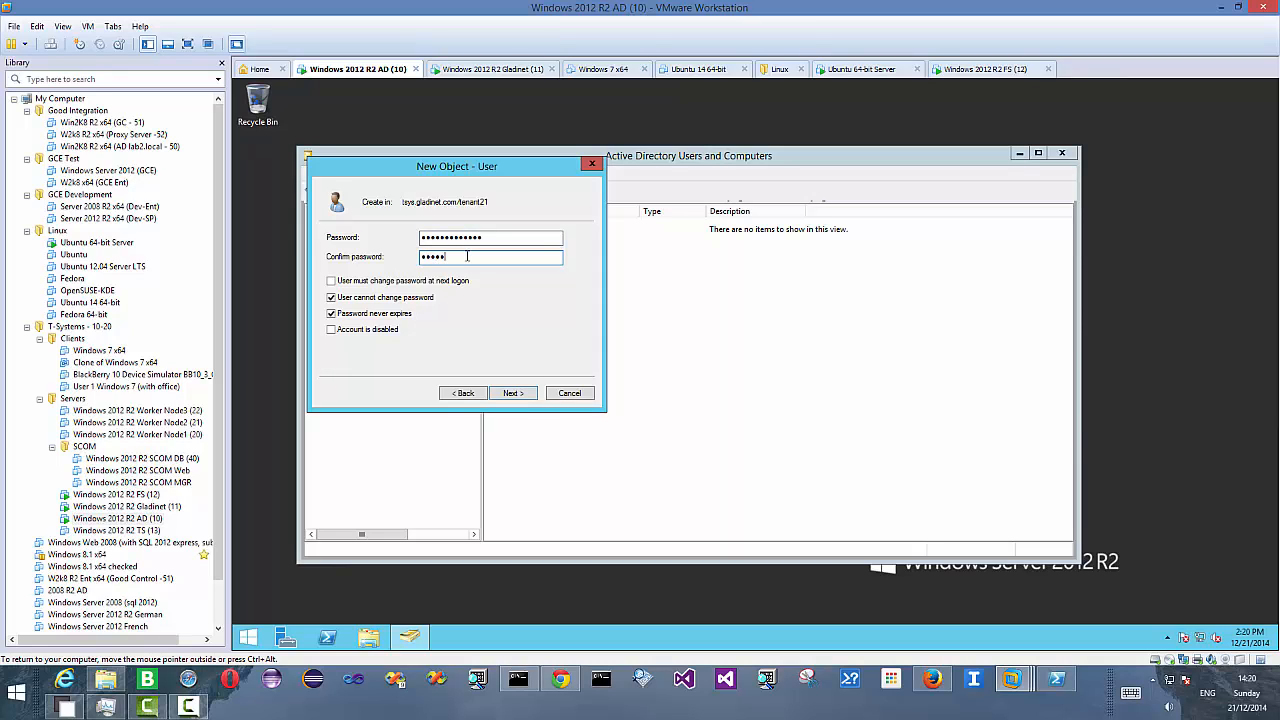
{"action": "type", "text": "•••••••••••••"}
{"action": "left_click", "coordinate": [516, 394]}
{"action": "left_click", "coordinate": [515, 394]}
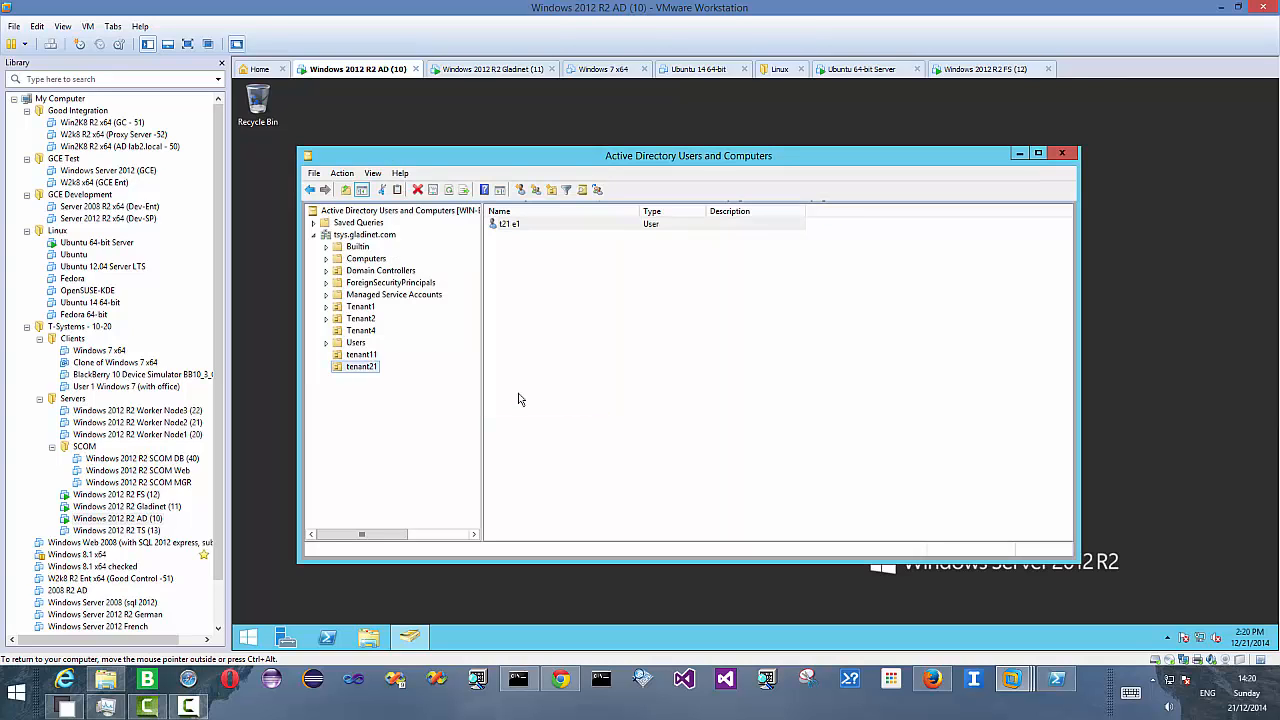
- Start a second user in tenant21 with first name t21, last name e2 and logon name t21e2
{"action": "right_click", "coordinate": [370, 368]}
{"action": "mouse_move", "coordinate": [453, 423]}
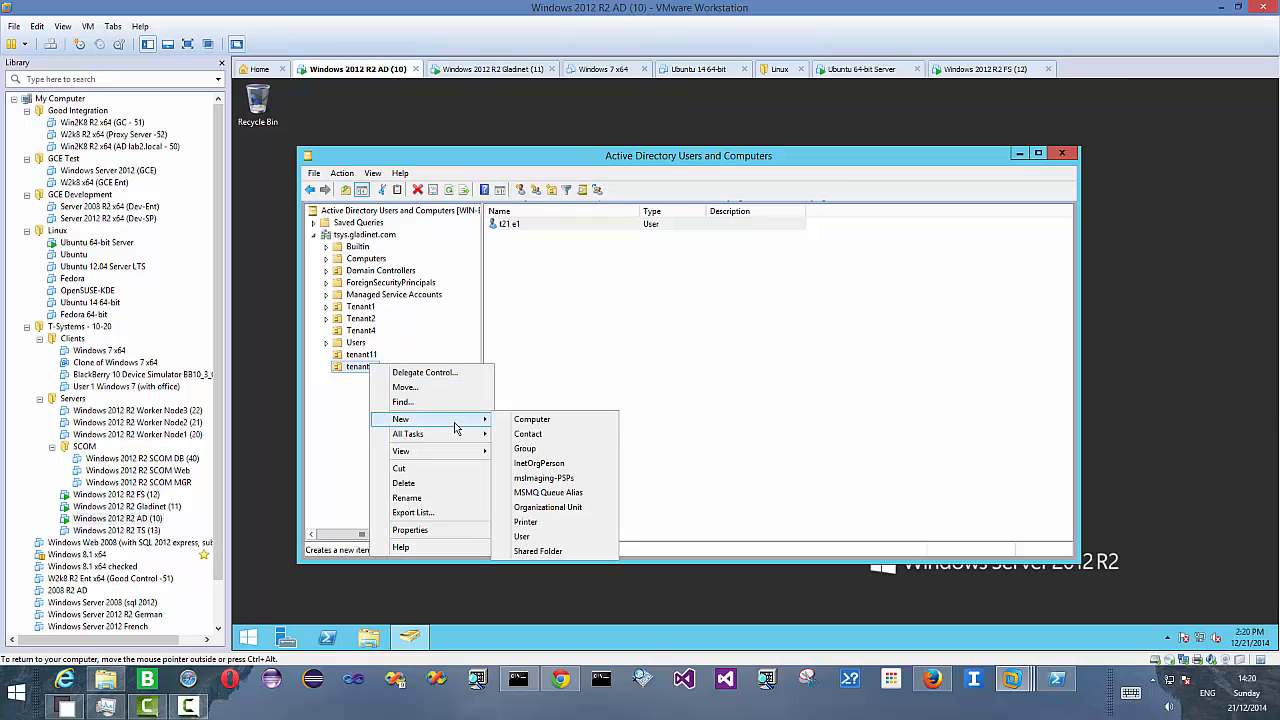
{"action": "left_click", "coordinate": [535, 537]}
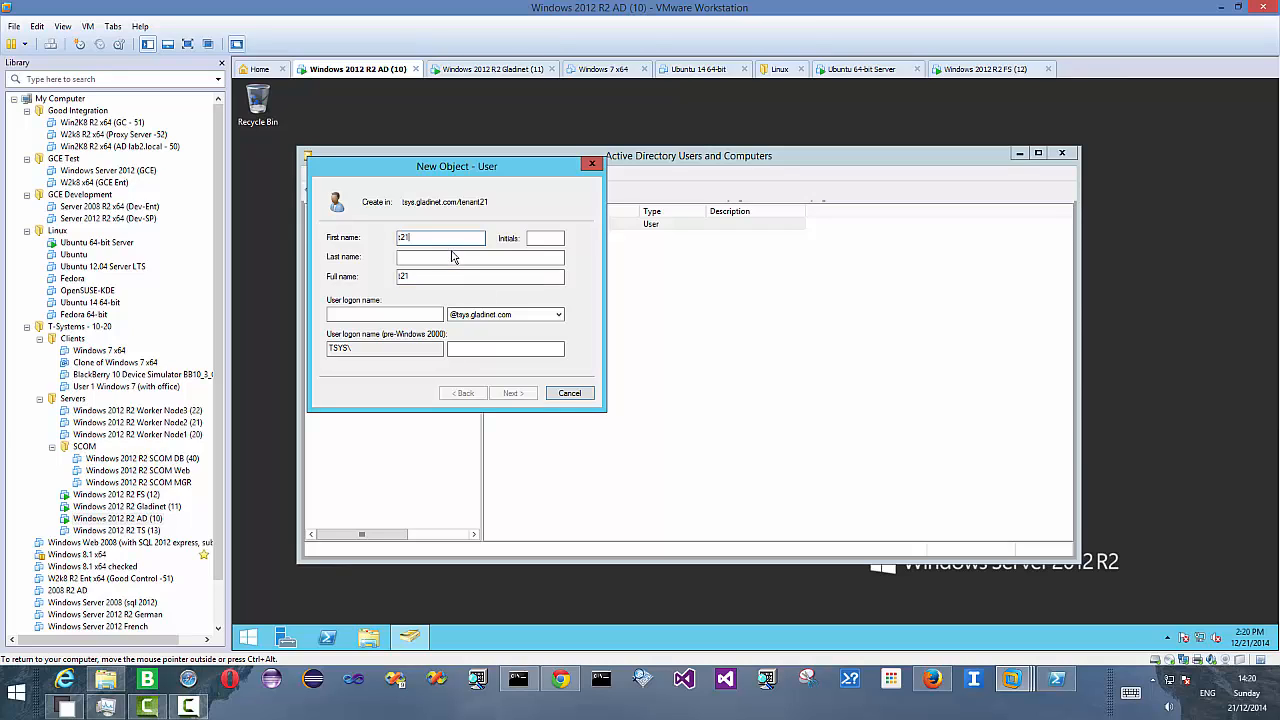
{"action": "left_click", "coordinate": [437, 261]}
{"action": "type", "text": "e2"}
{"action": "left_click", "coordinate": [394, 309]}
{"action": "type", "text": "t"}
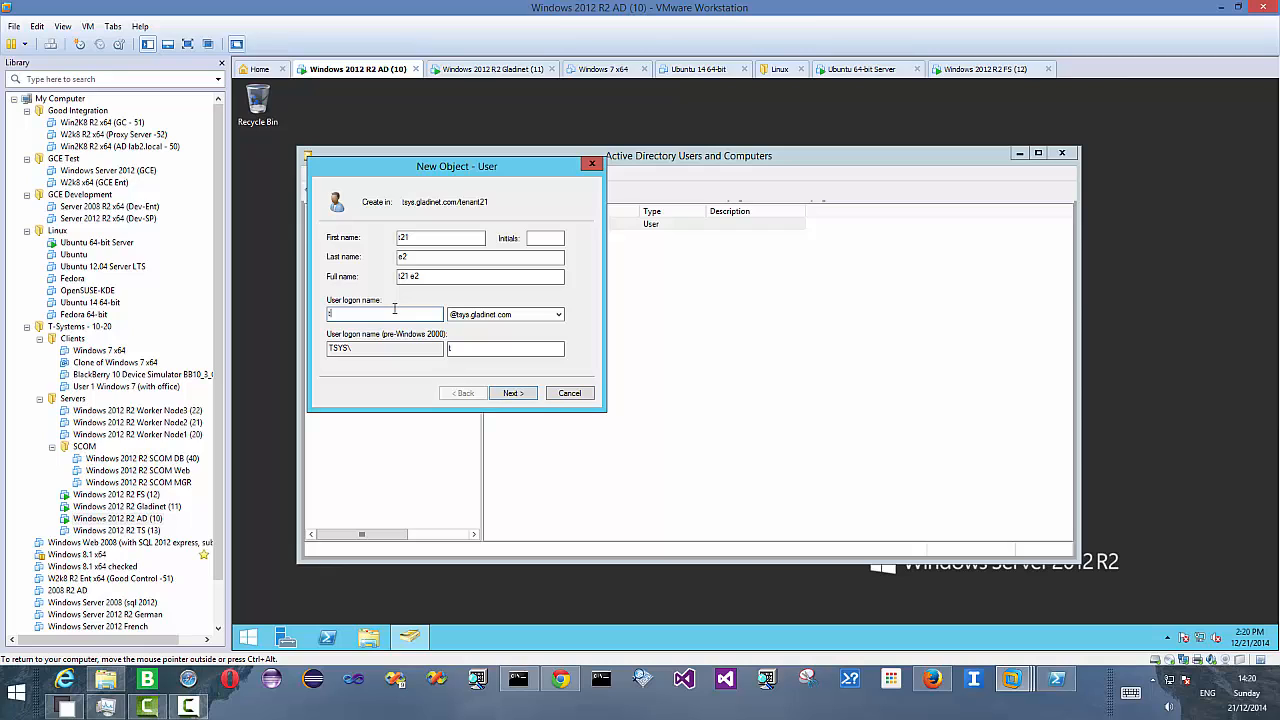
{"action": "type", "text": "21e2"}
{"action": "left_click", "coordinate": [516, 396]}
- Set and confirm the second user's password, then finish creating the t21 e2 user
{"action": "left_click", "coordinate": [331, 281]}
{"action": "left_click", "coordinate": [331, 297]}
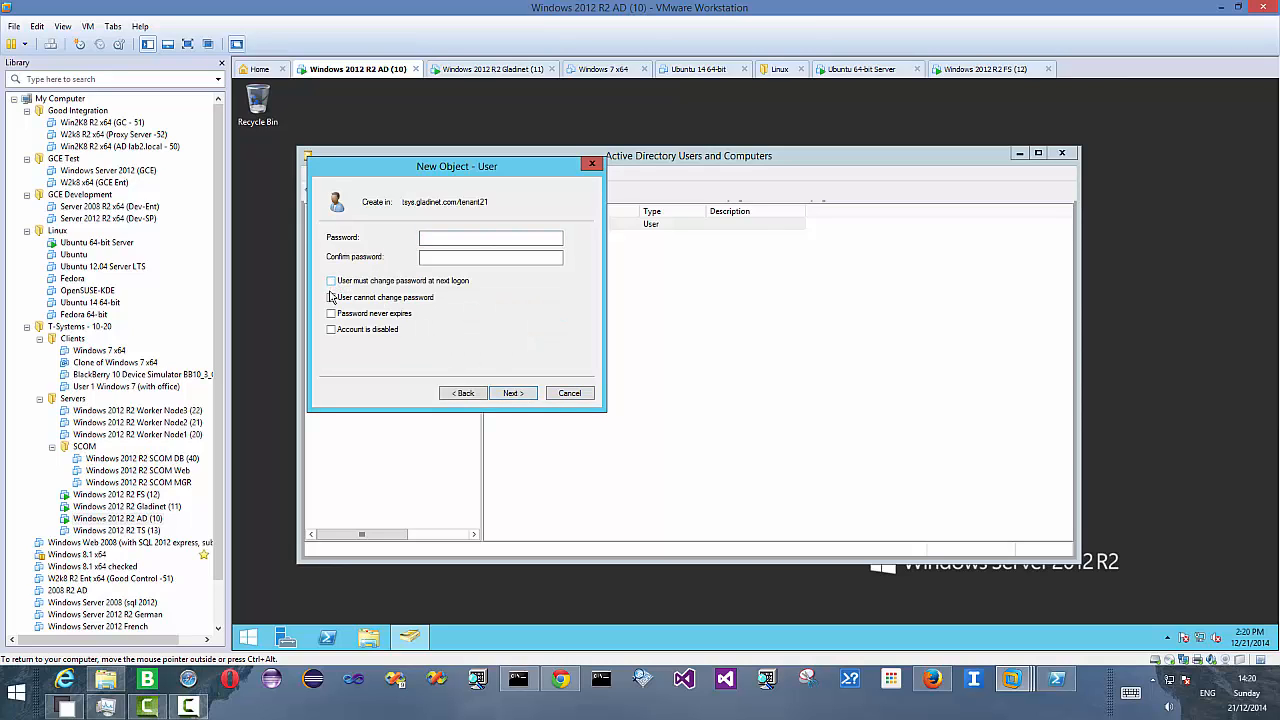
{"action": "left_click", "coordinate": [452, 241]}
{"action": "type", "text": "••••"}
{"action": "left_click", "coordinate": [445, 259]}
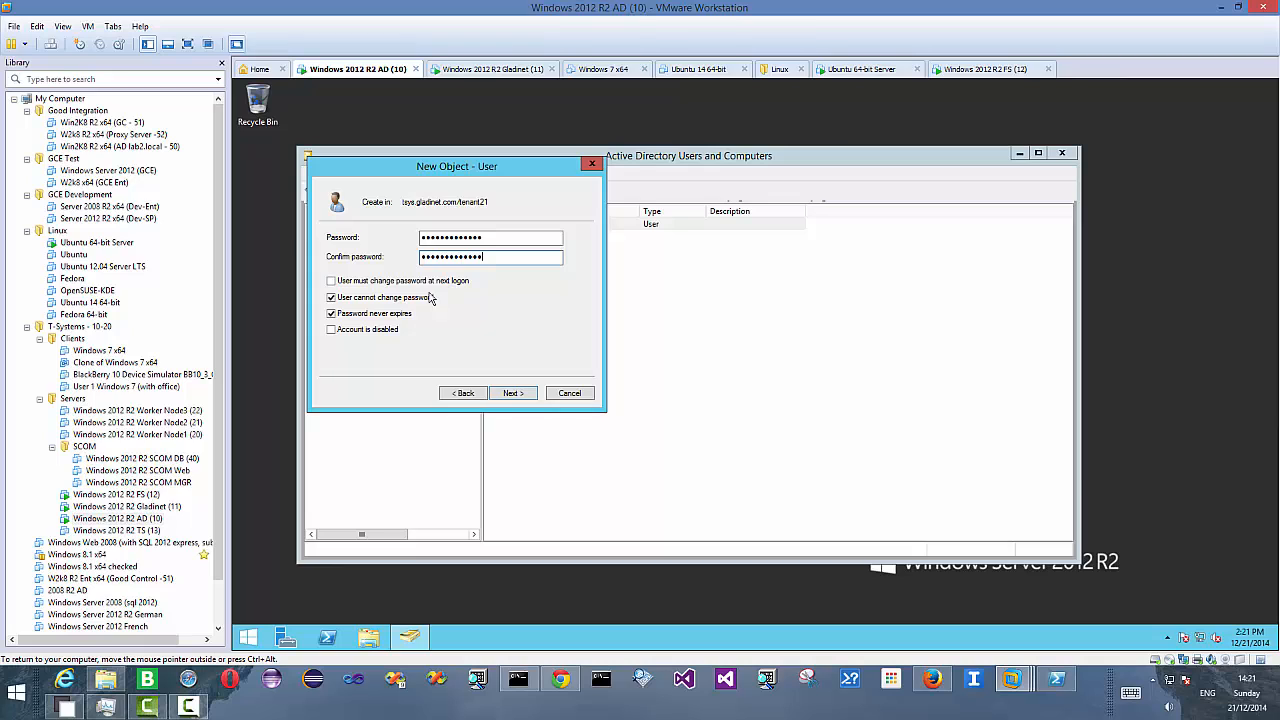
{"action": "left_click", "coordinate": [509, 393]}
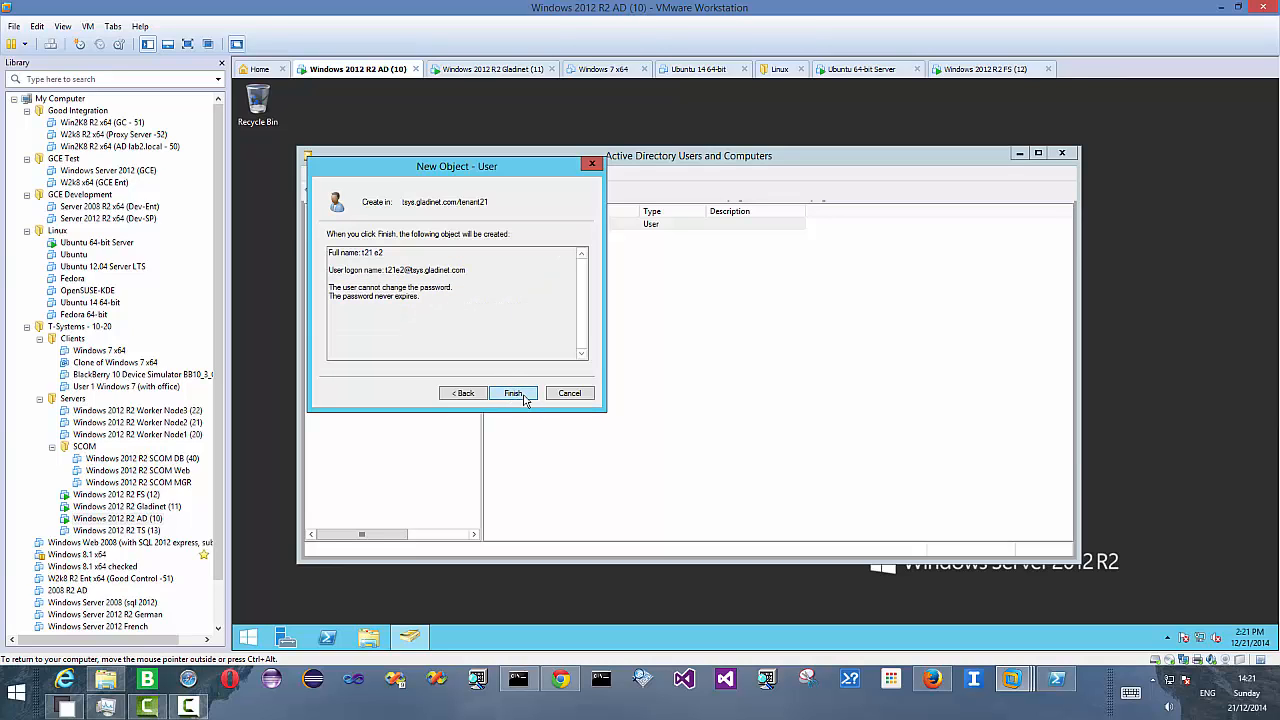
{"action": "left_click", "coordinate": [523, 396]}
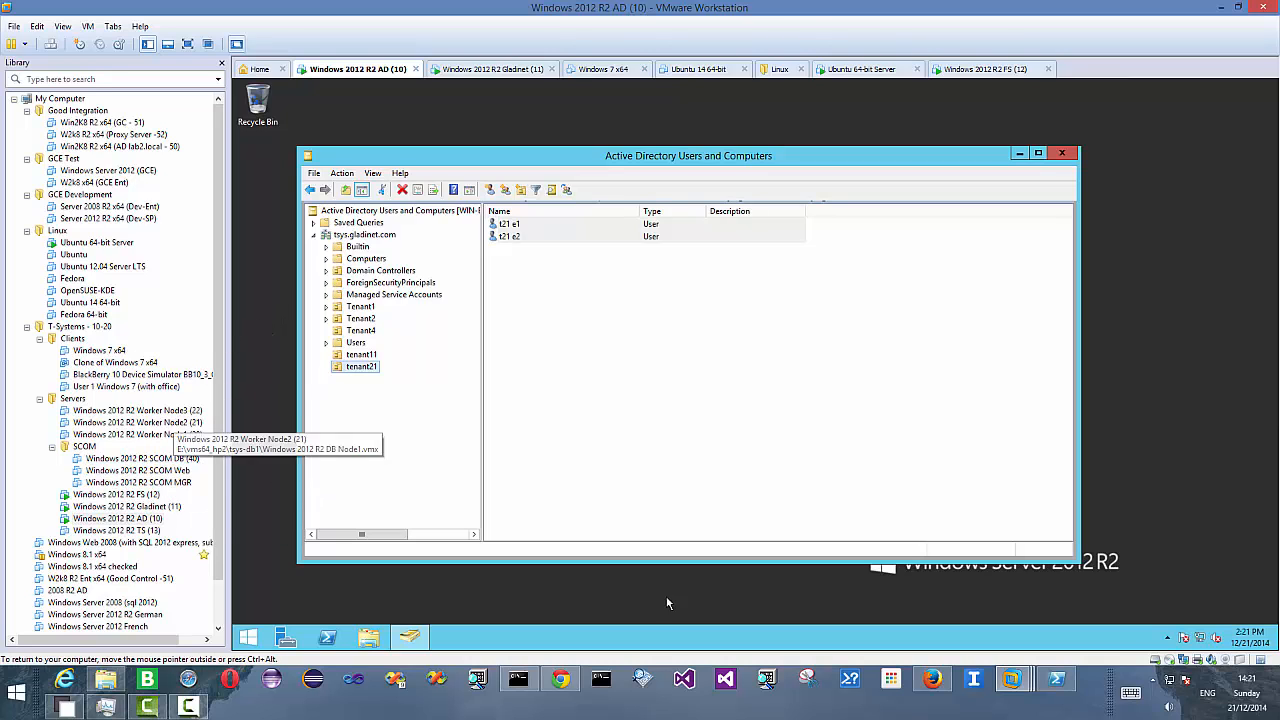
- Try importing tenant21 users from Active Directory via LDAP by querying names containing t21, then cancel
{"action": "left_click", "coordinate": [559, 679]}
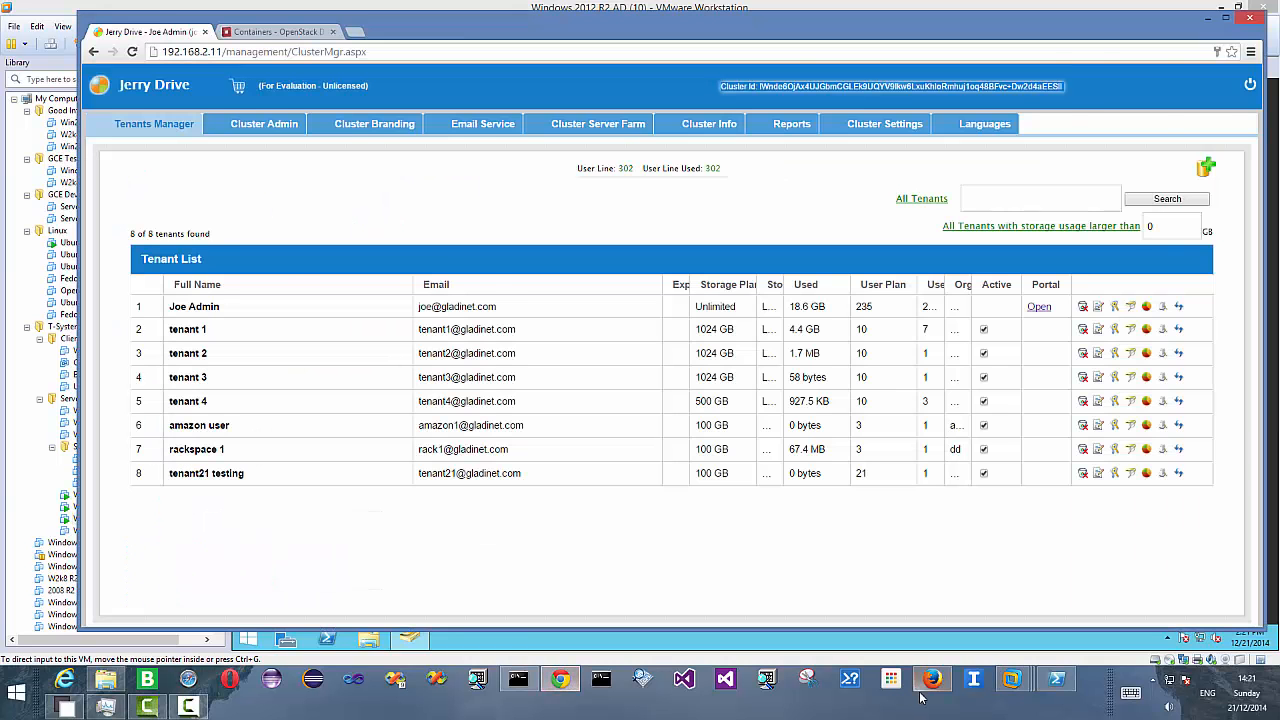
{"action": "left_click", "coordinate": [932, 679]}
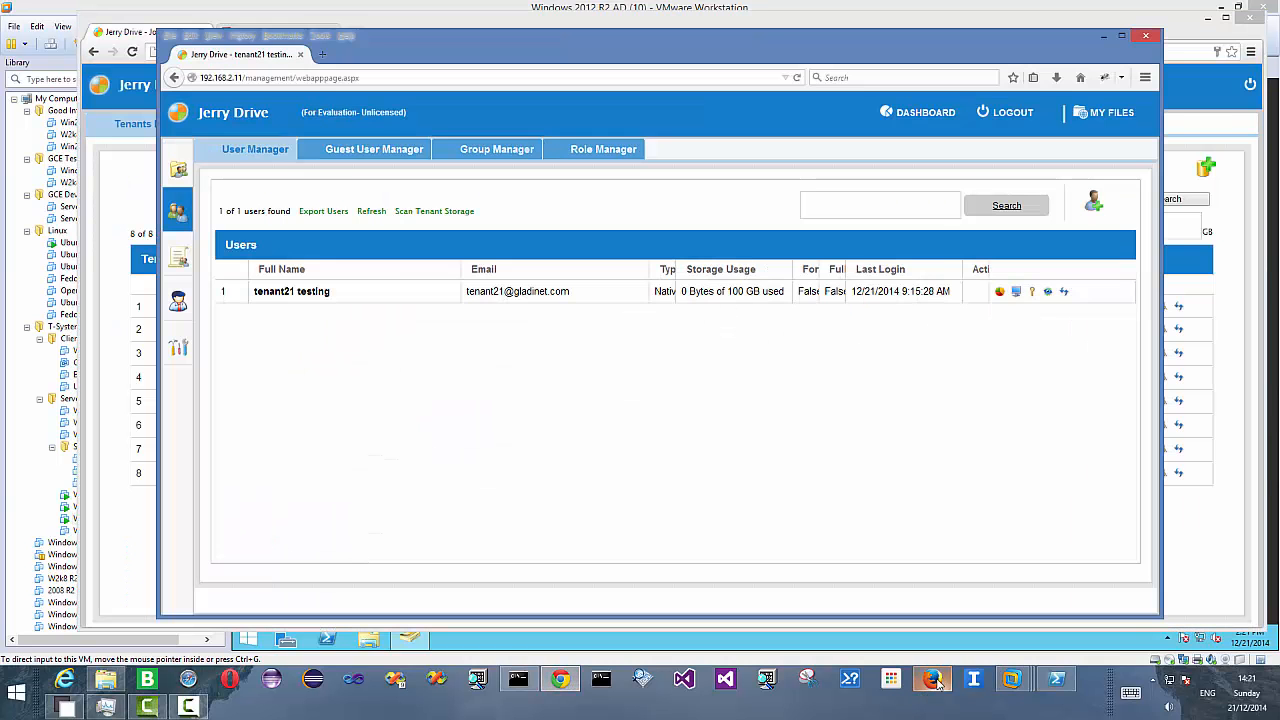
{"action": "left_click", "coordinate": [1091, 202]}
{"action": "left_click", "coordinate": [507, 466]}
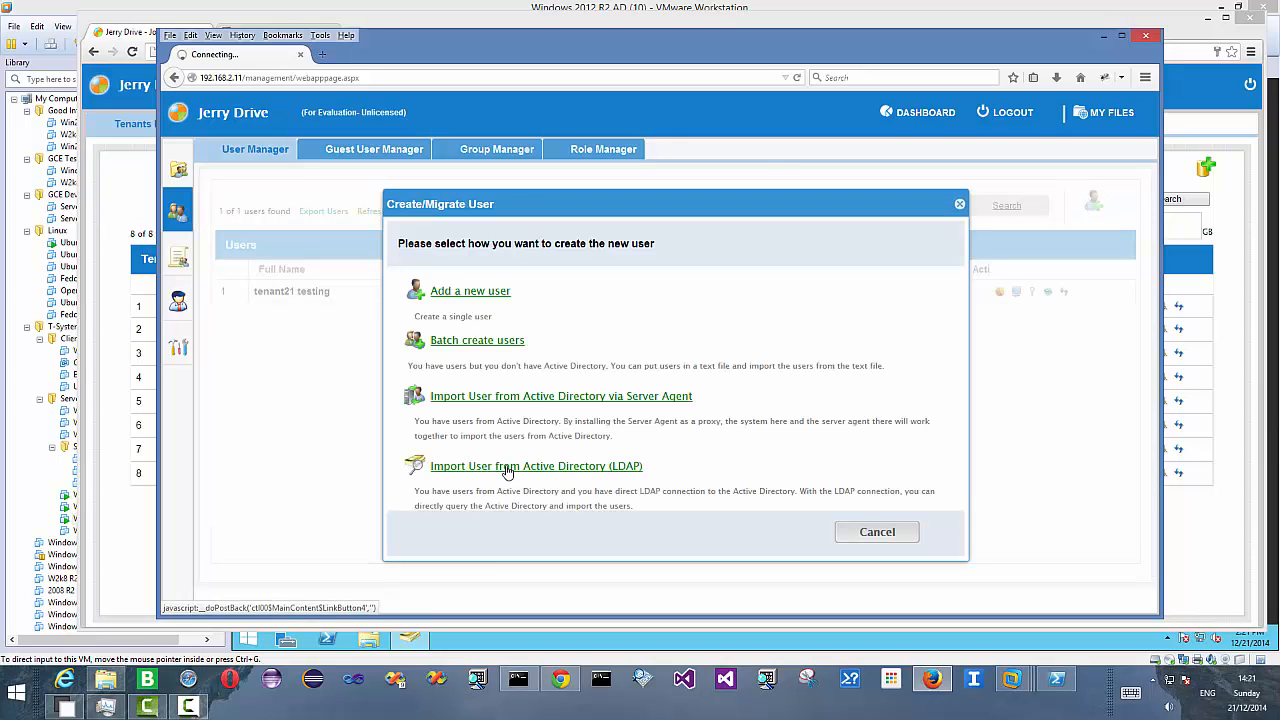
{"action": "type", "text": "t21"}
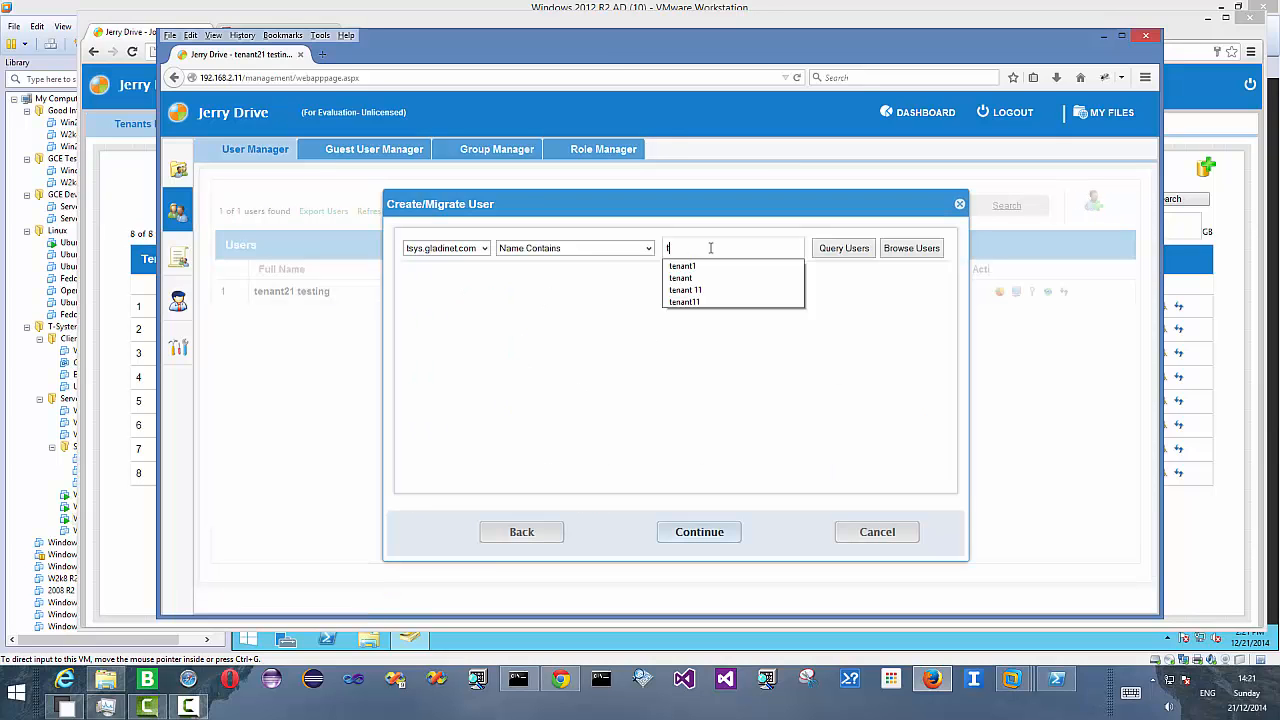
{"action": "left_click", "coordinate": [843, 250]}
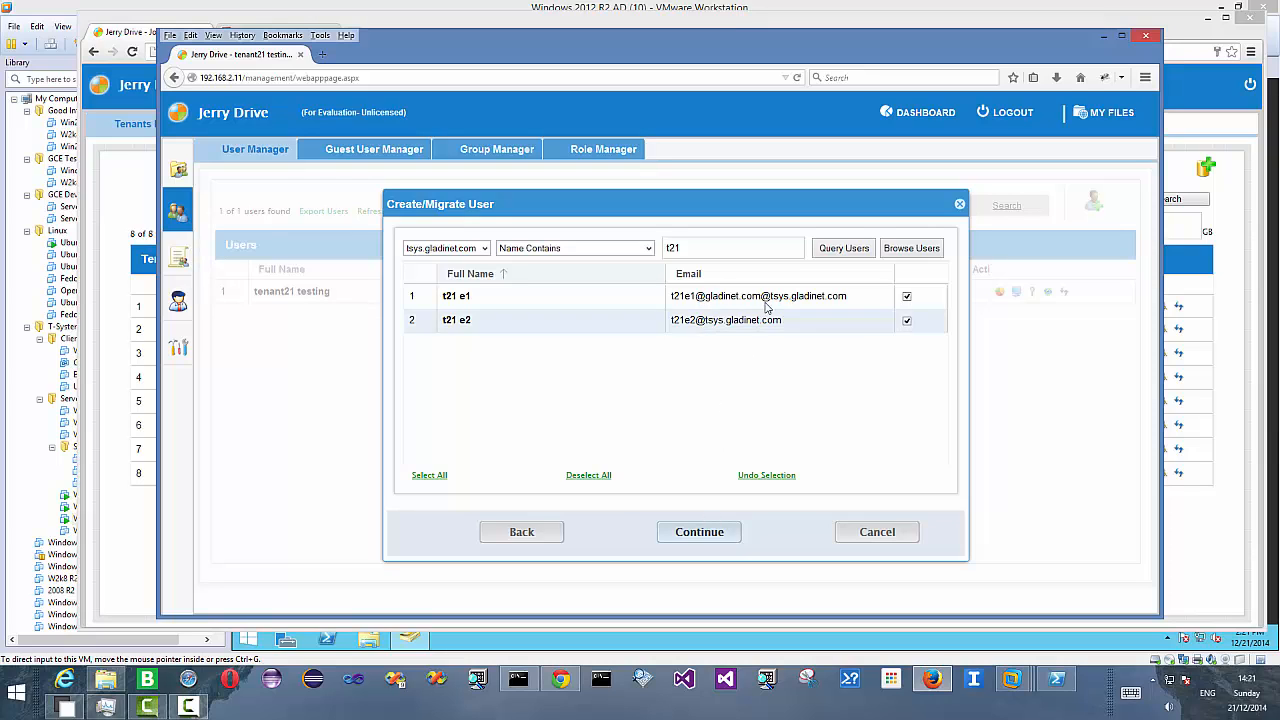
{"action": "left_click", "coordinate": [887, 532]}
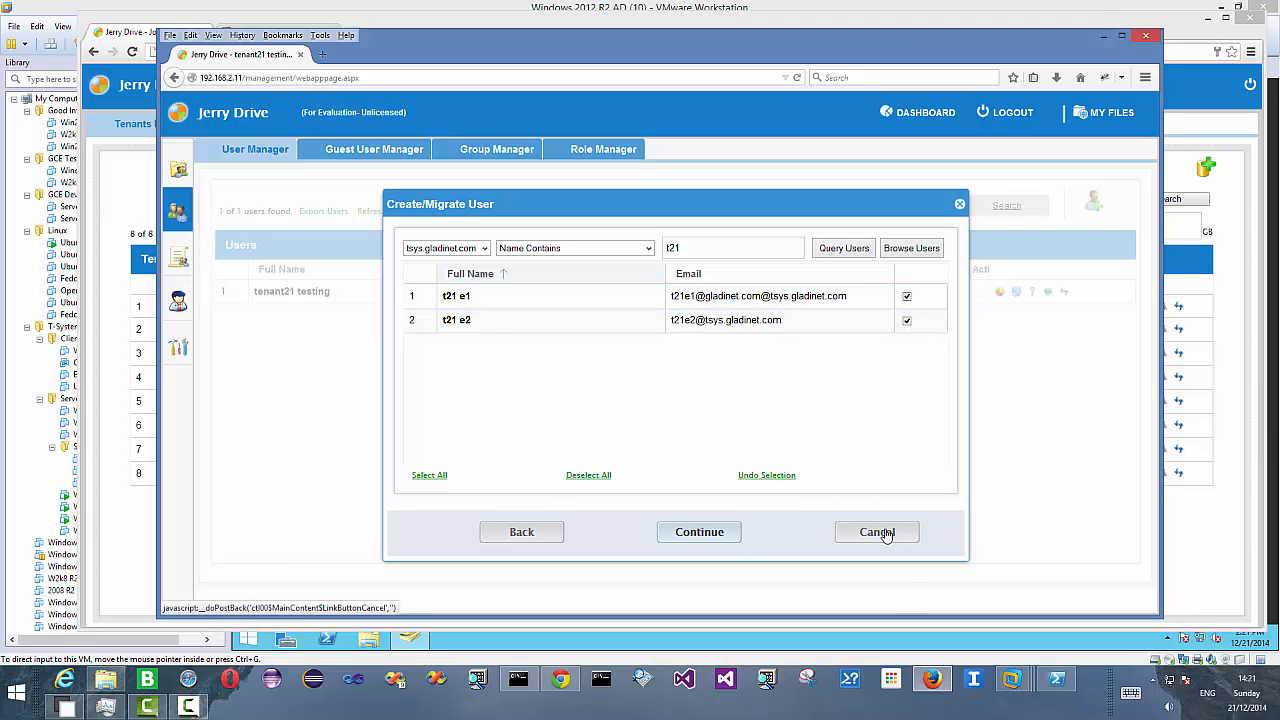
- Return to the Active Directory VM and open the properties of user t21 e1 in the tenant21 unit
{"action": "left_click", "coordinate": [564, 681]}
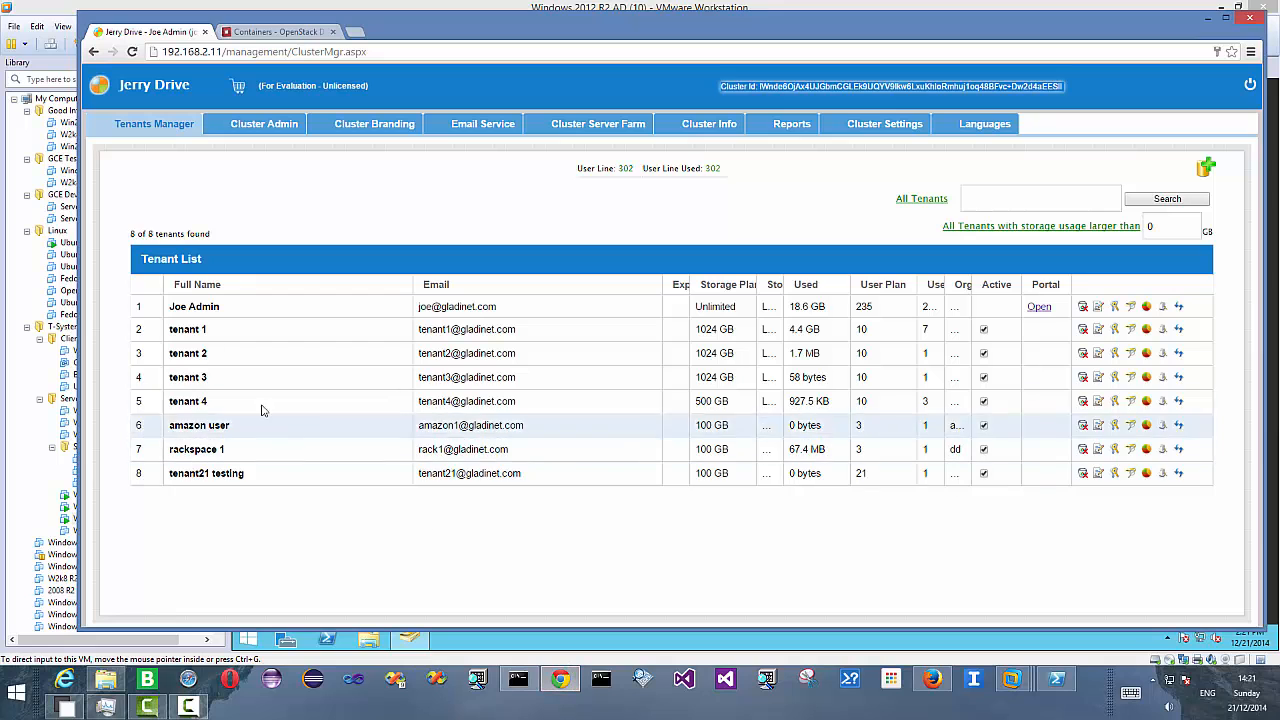
{"action": "mouse_move", "coordinate": [1007, 690]}
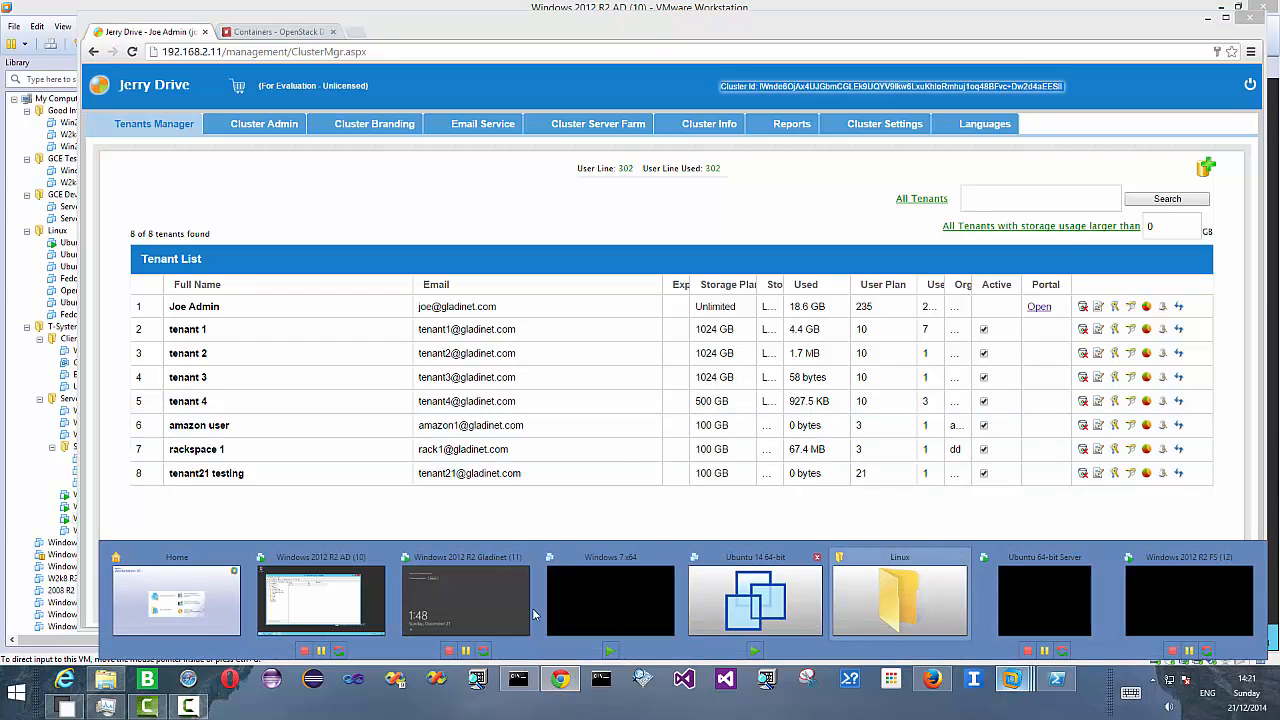
{"action": "left_click", "coordinate": [181, 556]}
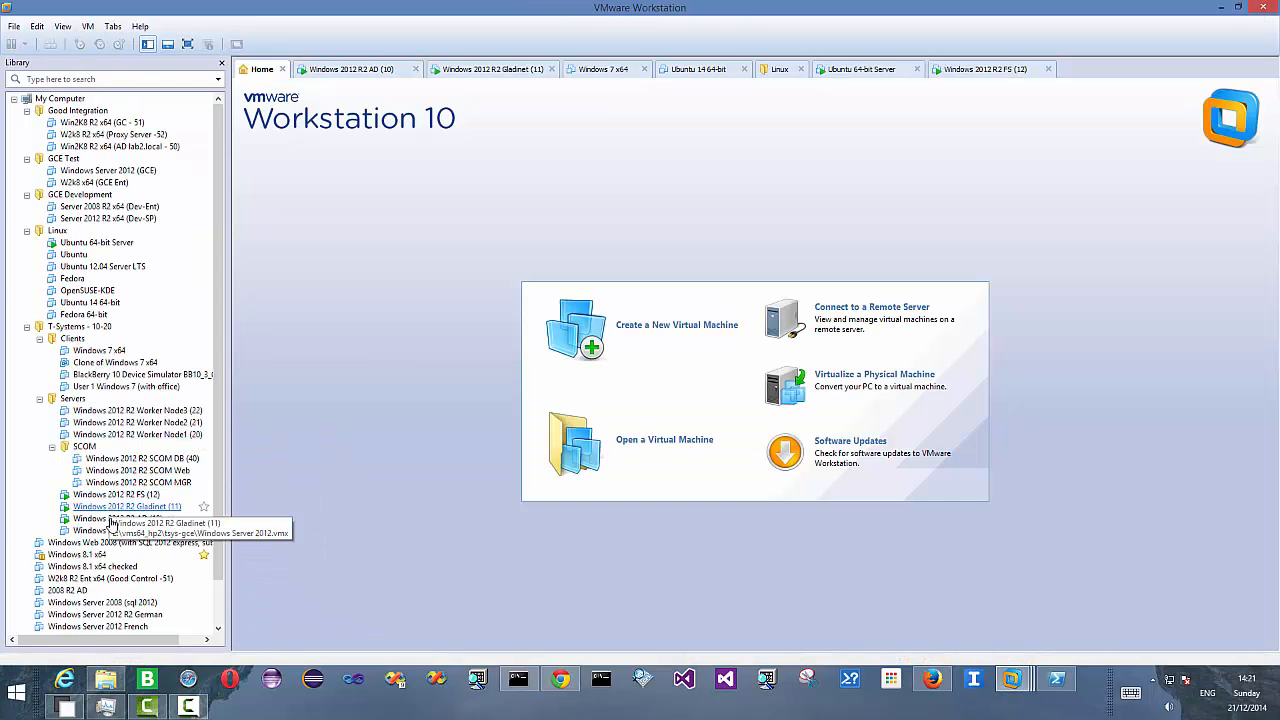
{"action": "left_click", "coordinate": [113, 519]}
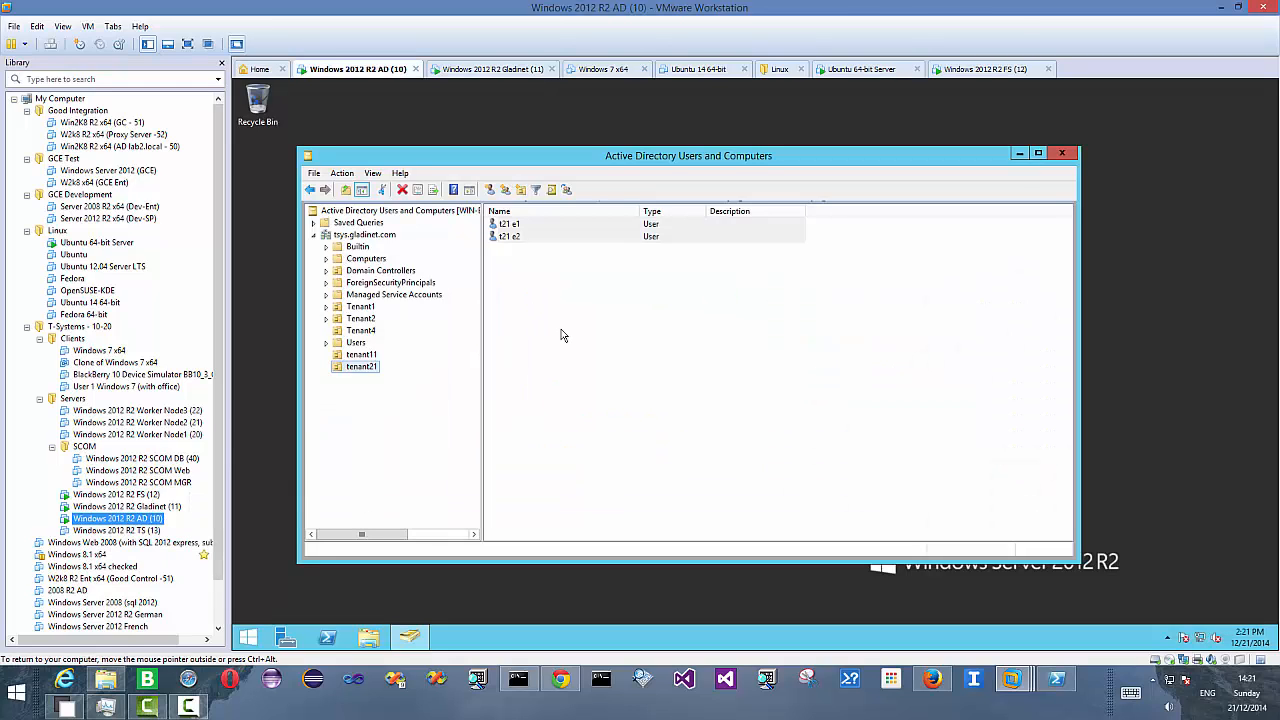
{"action": "left_click", "coordinate": [364, 369]}
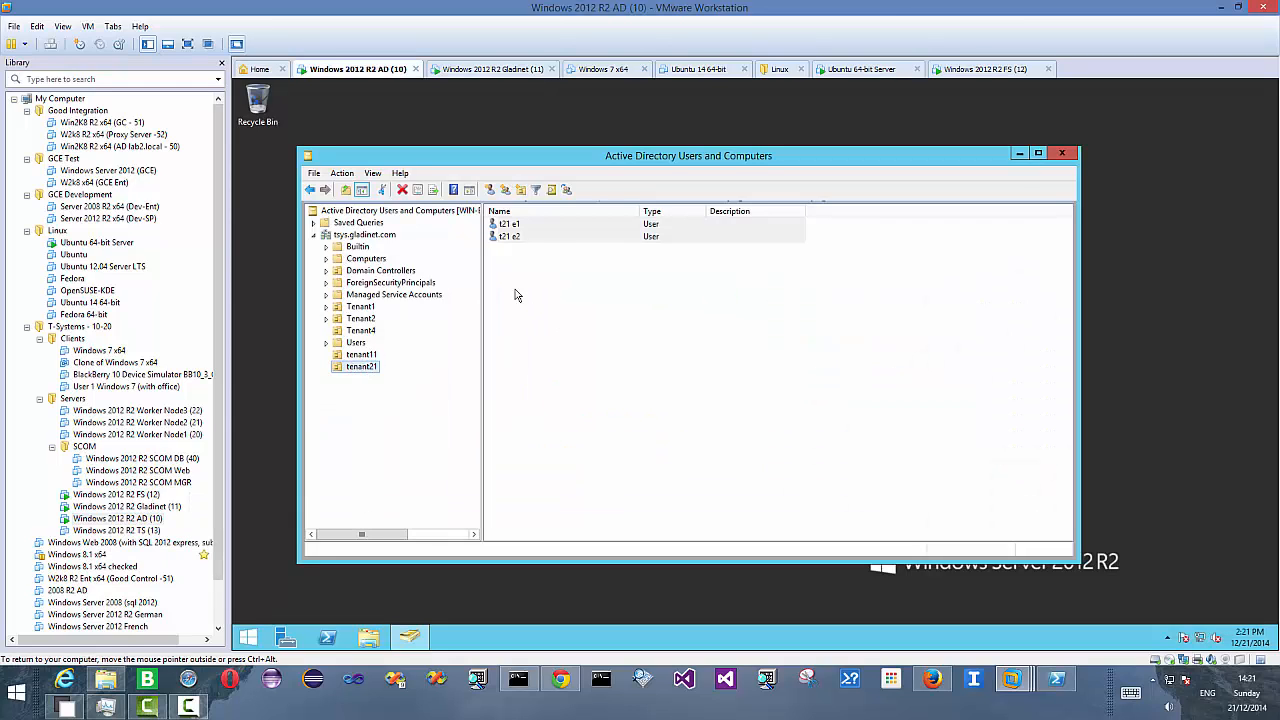
{"action": "right_click", "coordinate": [536, 226]}
{"action": "key", "text": "Escape"}
{"action": "left_click", "coordinate": [520, 236]}
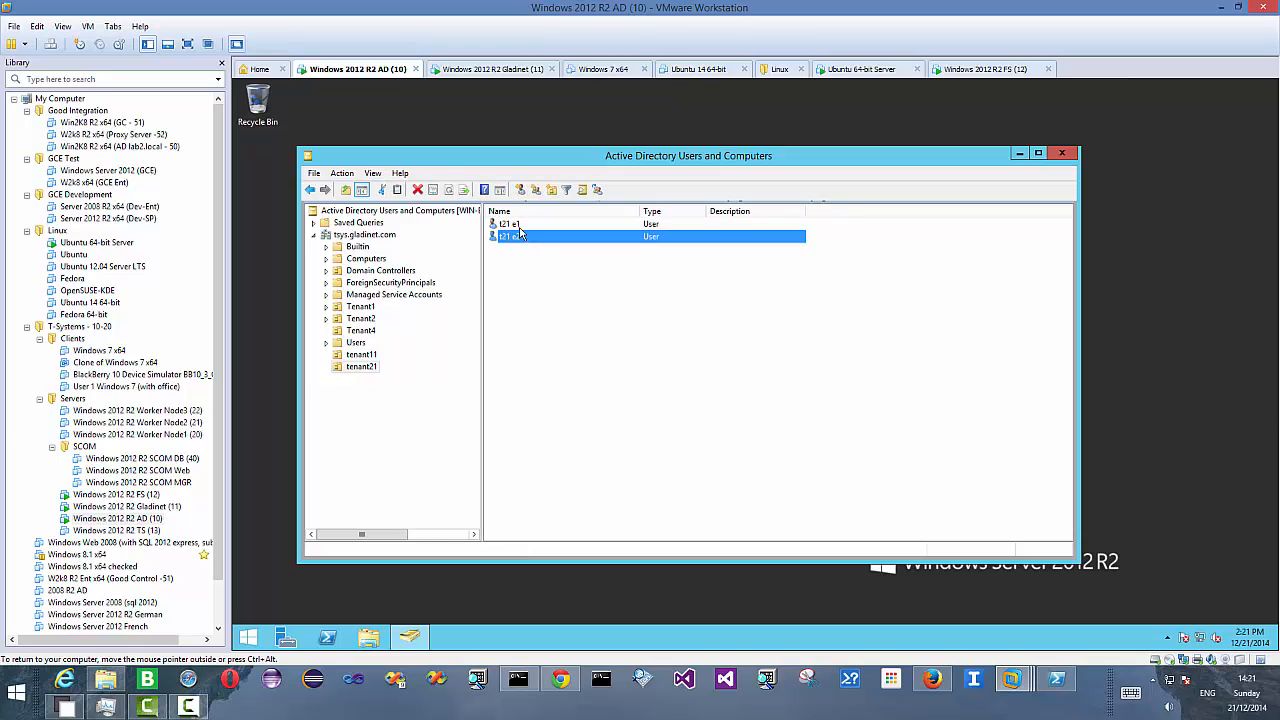
{"action": "left_click", "coordinate": [518, 224]}
{"action": "right_click", "coordinate": [522, 223]}
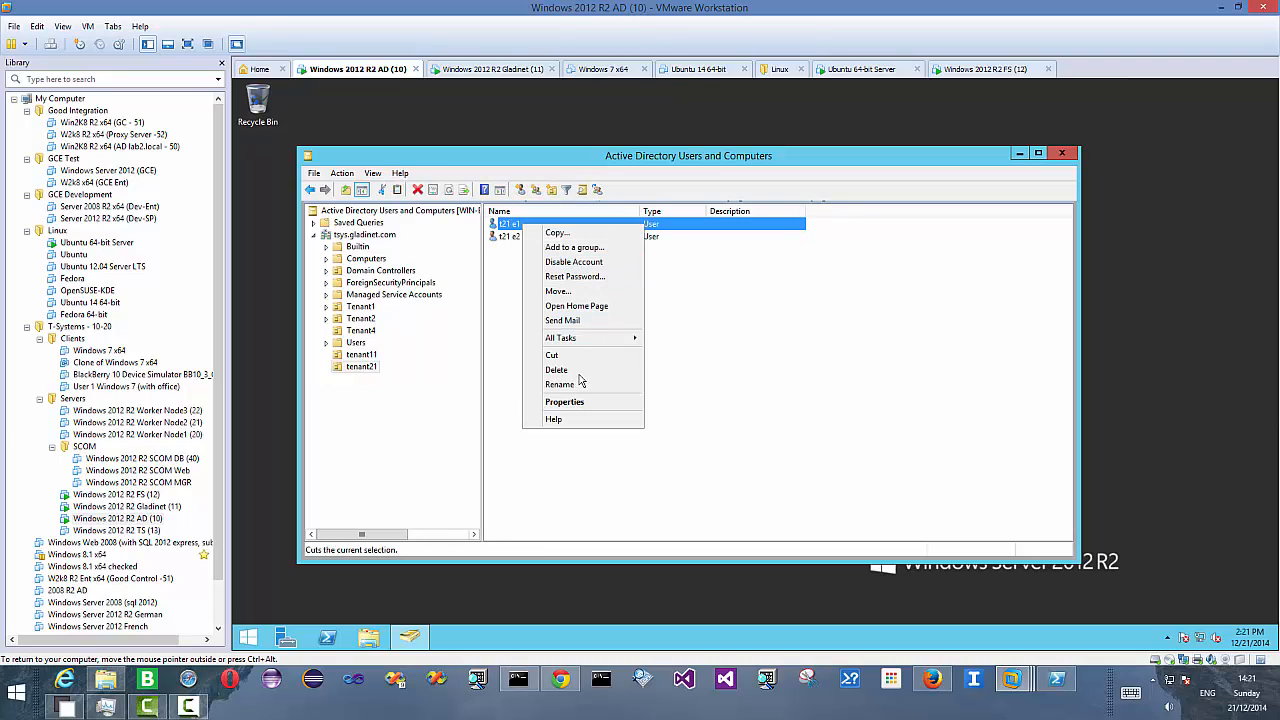
{"action": "left_click", "coordinate": [576, 402]}
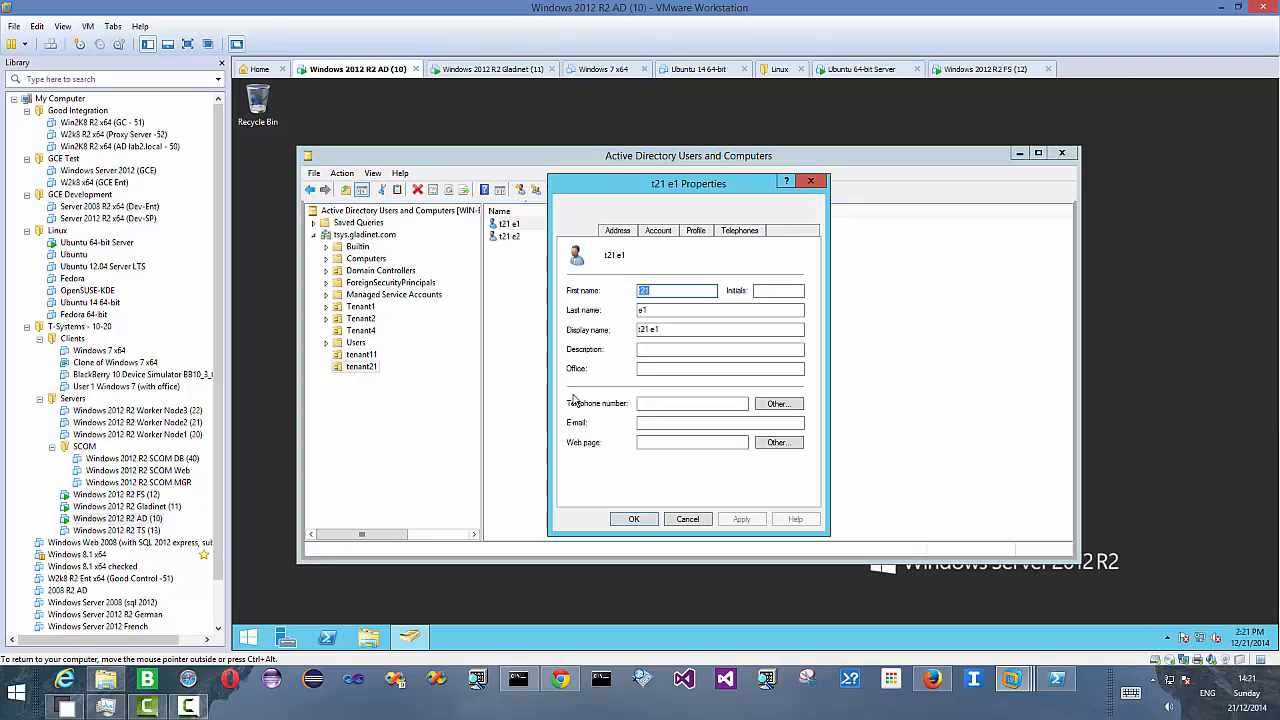
- Change t21 e1's user logon name to t21e1 on the Account page and save the change
{"action": "left_click", "coordinate": [625, 234]}
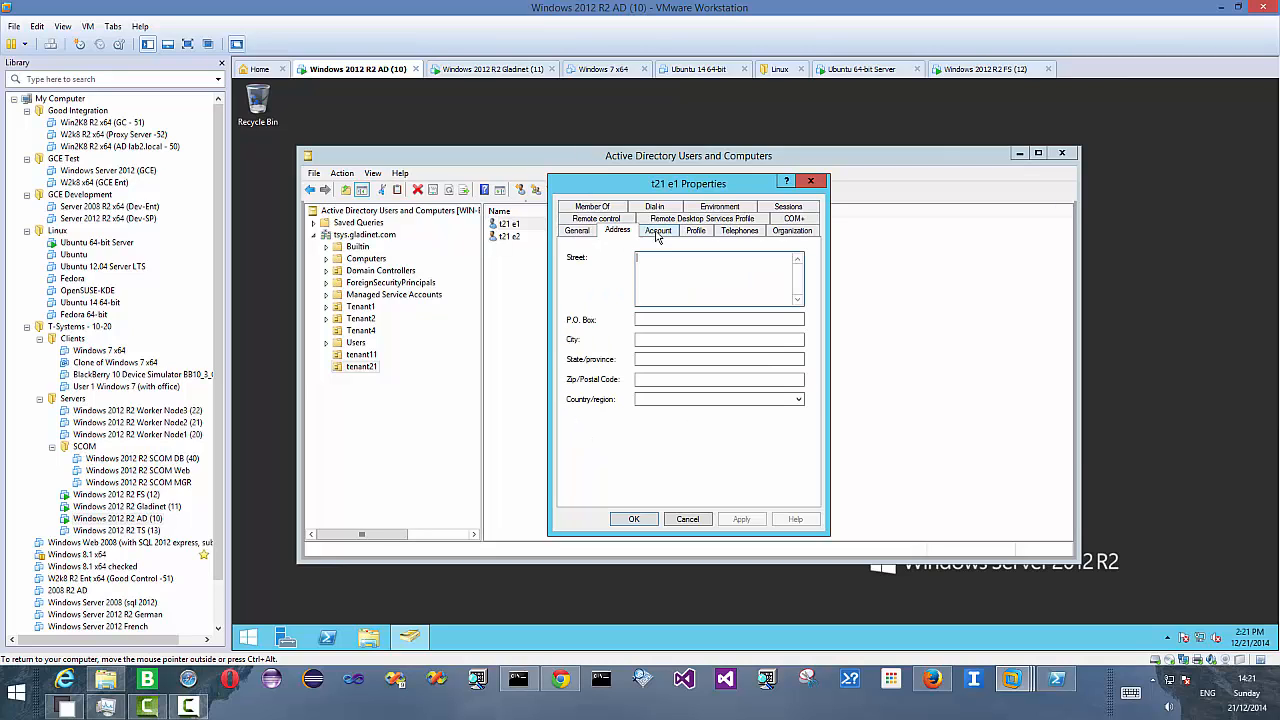
{"action": "left_click", "coordinate": [658, 234]}
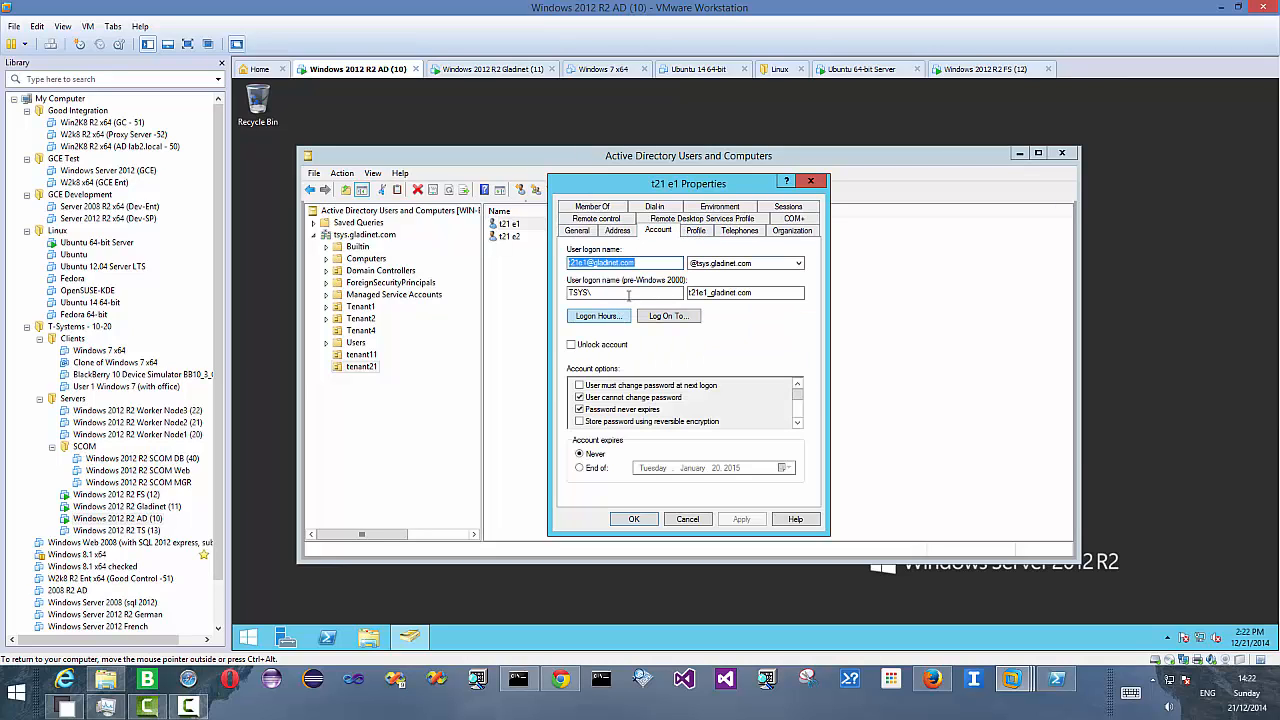
{"action": "type", "text": "t"}
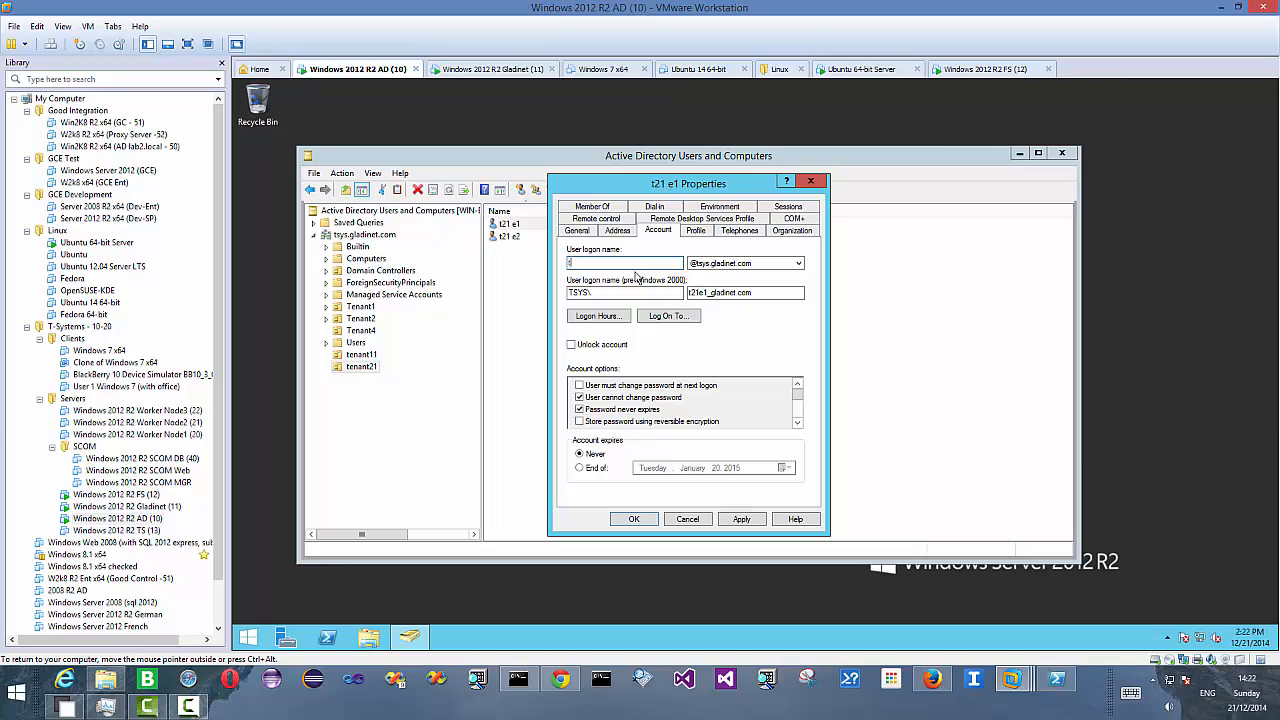
{"action": "type", "text": "21e1"}
{"action": "left_click", "coordinate": [740, 519]}
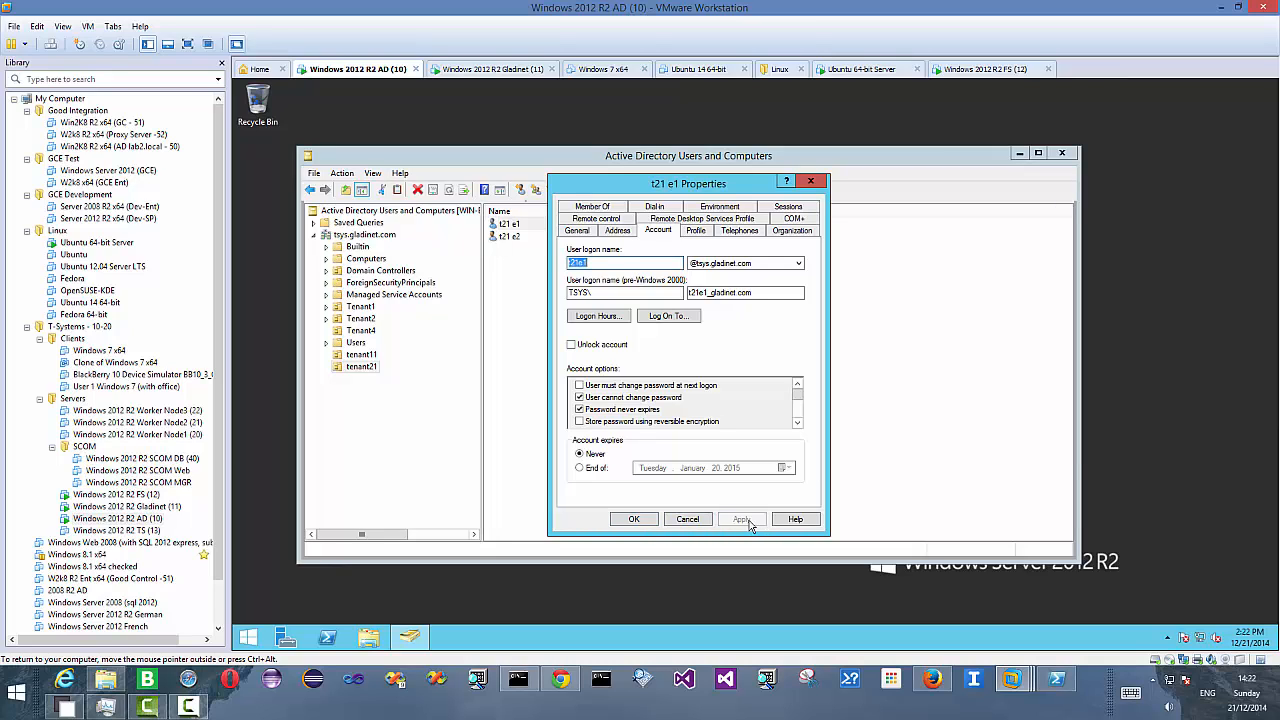
{"action": "left_click", "coordinate": [630, 519]}
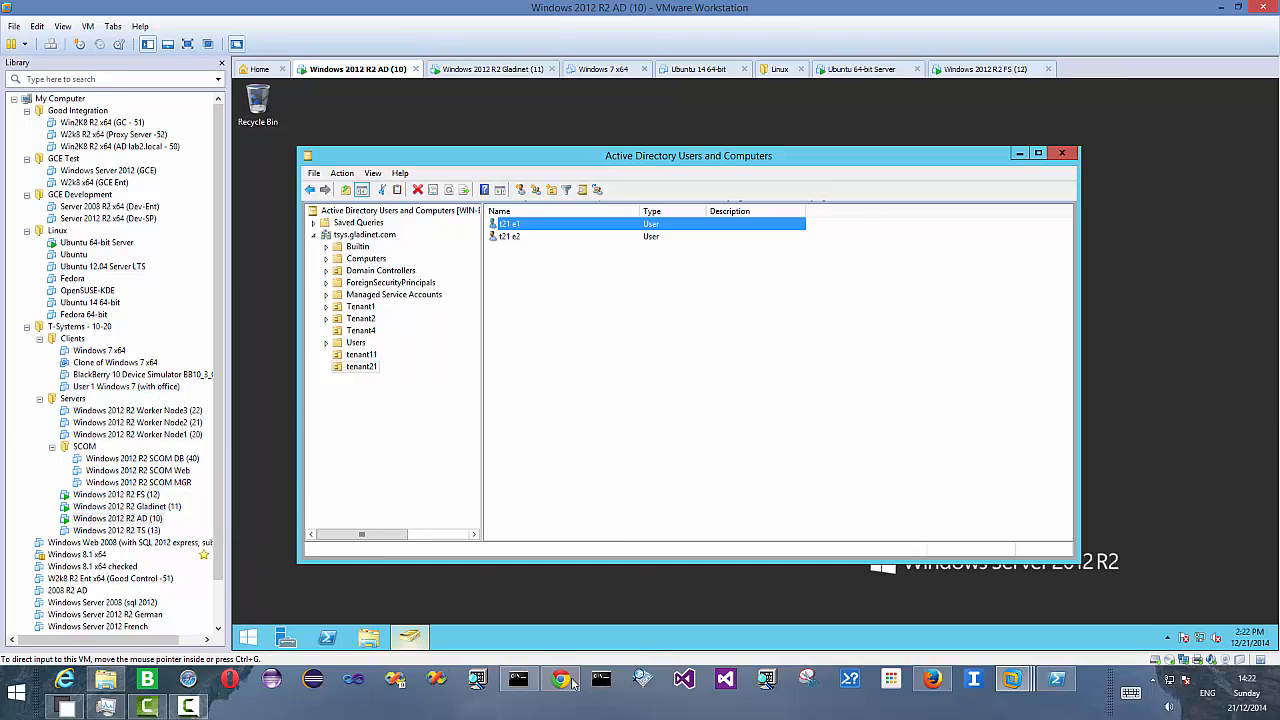
- Import the users matching t21 from Active Directory via LDAP, with the welcome email option turned off
{"action": "mouse_move", "coordinate": [562, 680]}
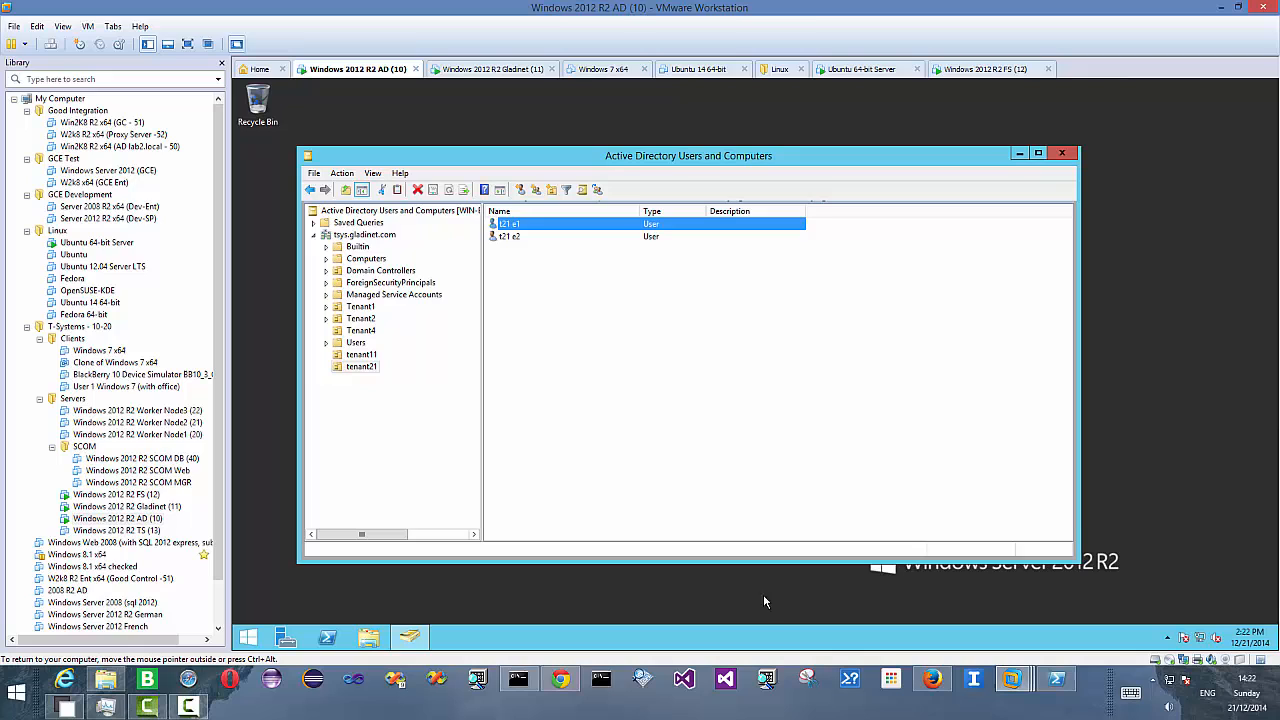
{"action": "left_click", "coordinate": [934, 680]}
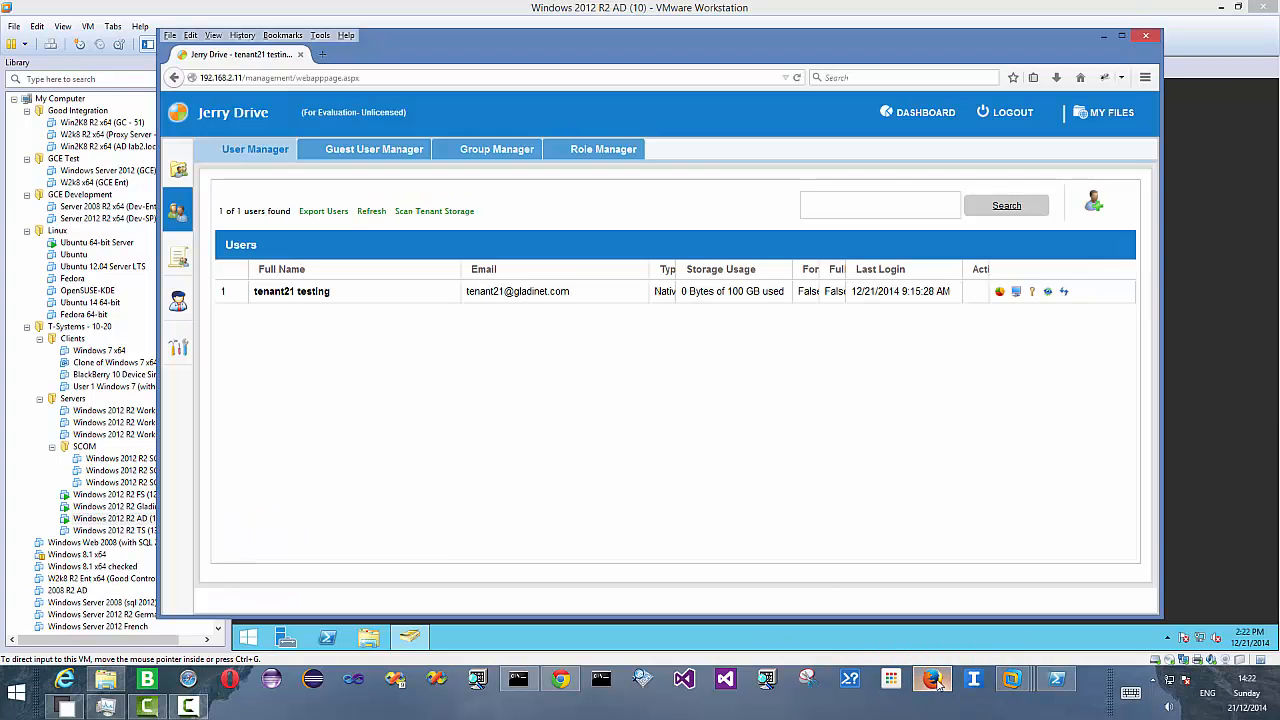
{"action": "left_click", "coordinate": [1094, 204]}
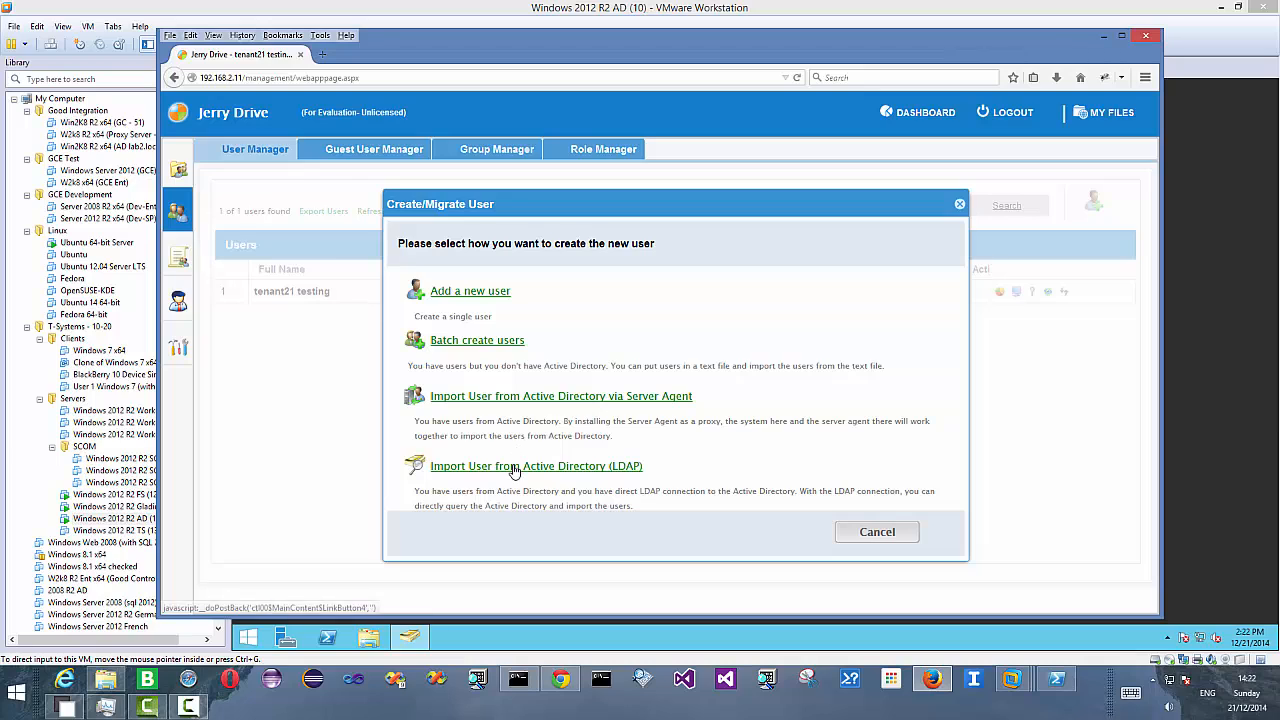
{"action": "left_click", "coordinate": [518, 466]}
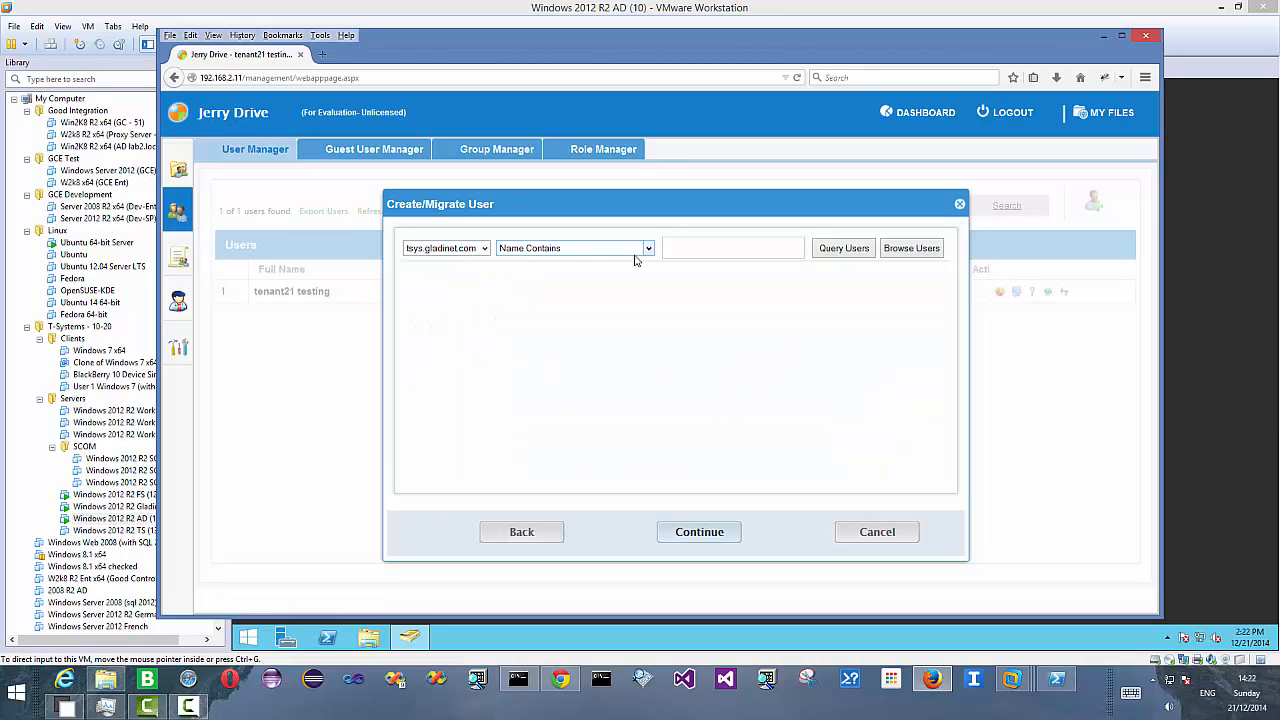
{"action": "left_click", "coordinate": [702, 251]}
{"action": "type", "text": "t21"}
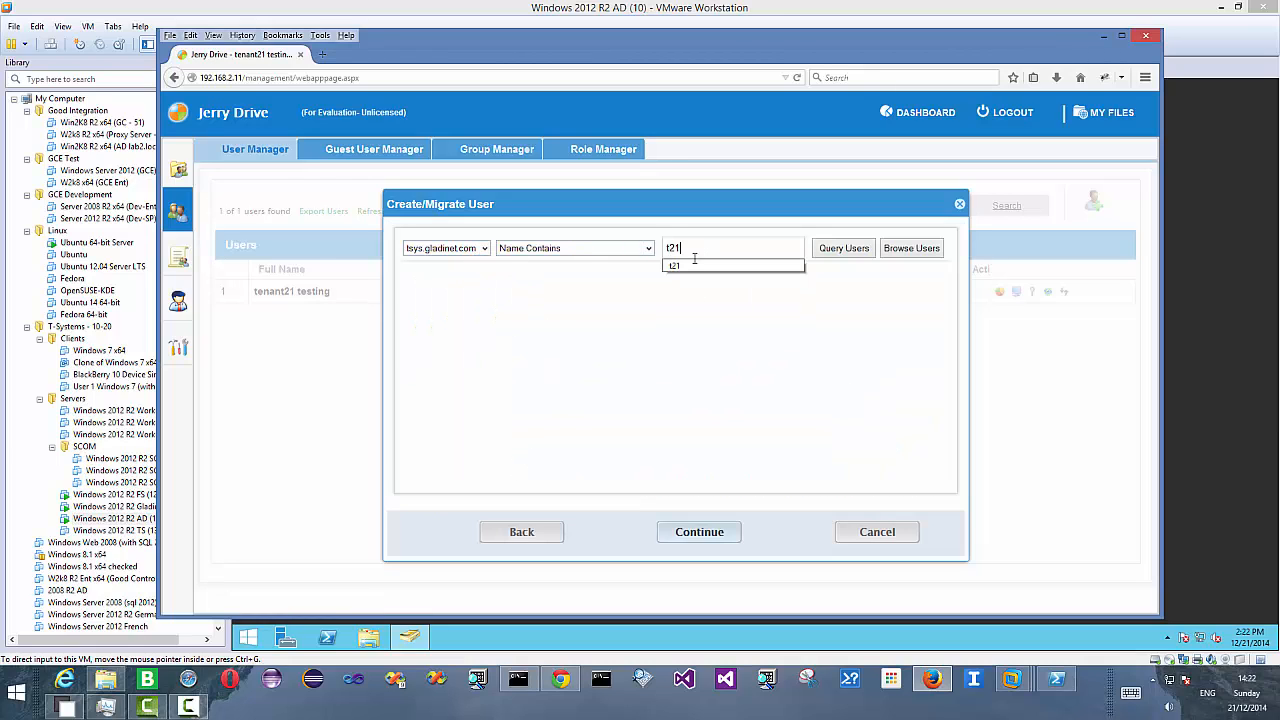
{"action": "left_click", "coordinate": [843, 250]}
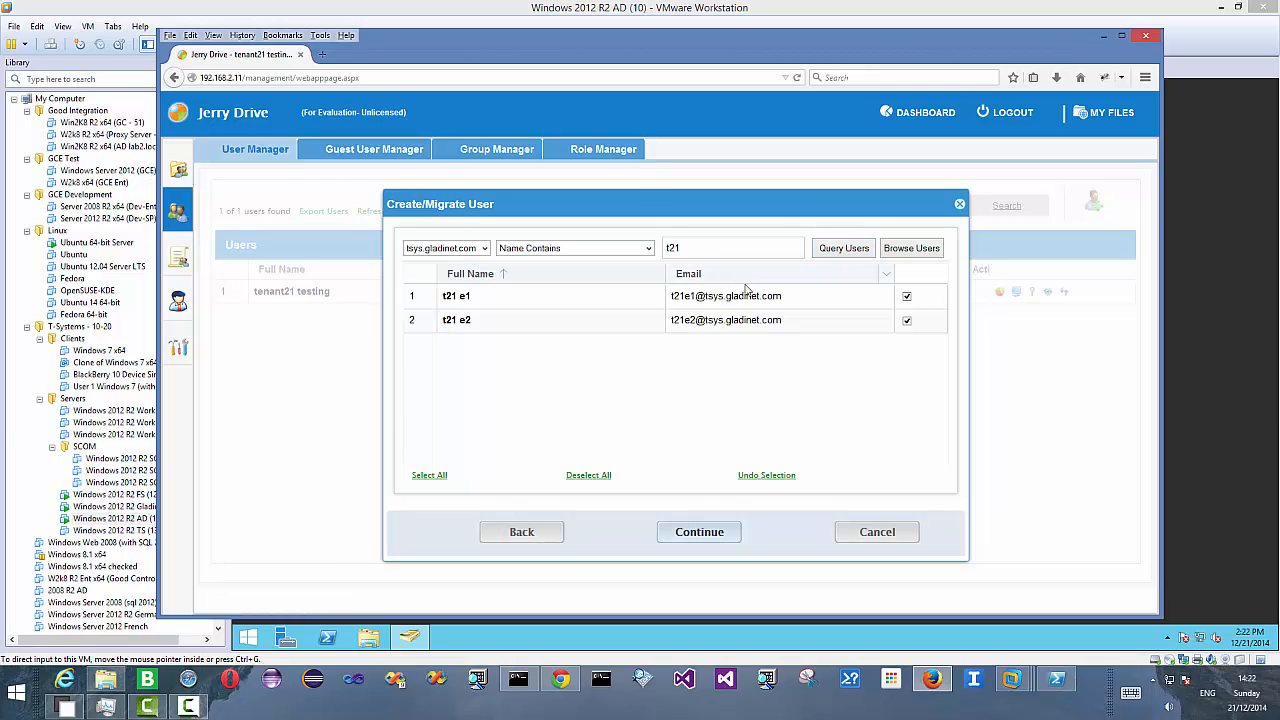
{"action": "left_click", "coordinate": [690, 533]}
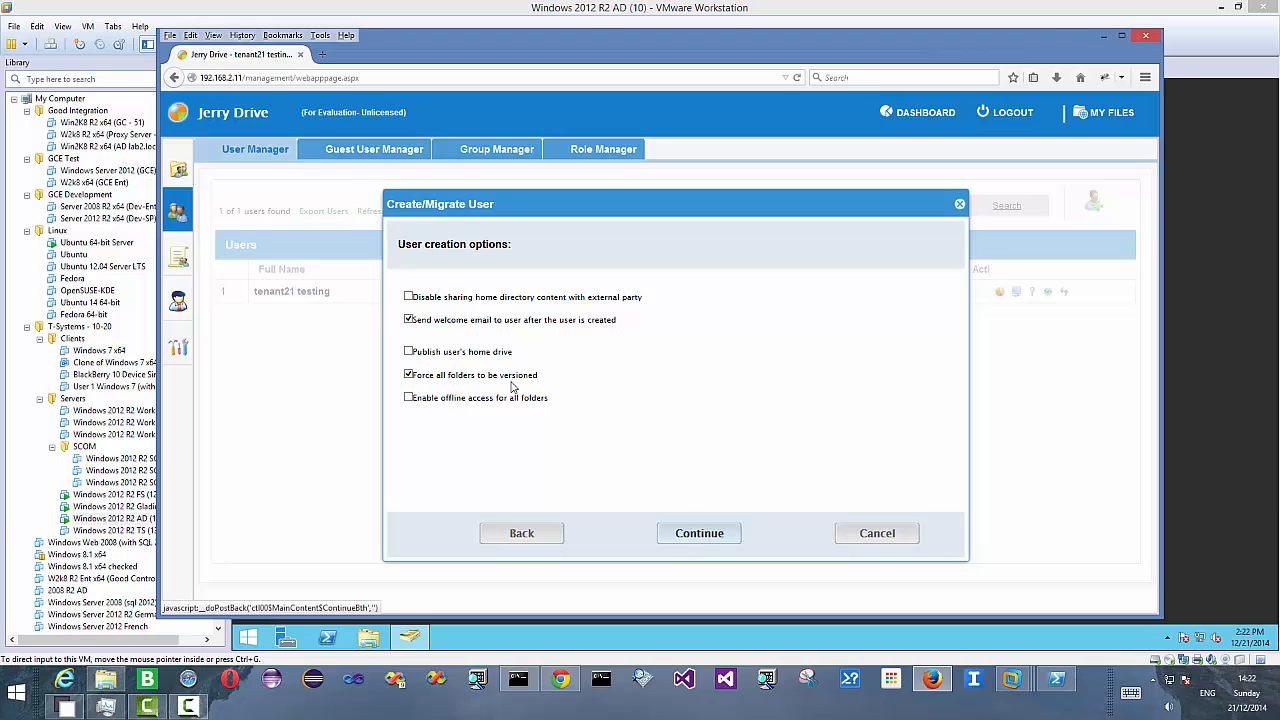
{"action": "left_click", "coordinate": [408, 320]}
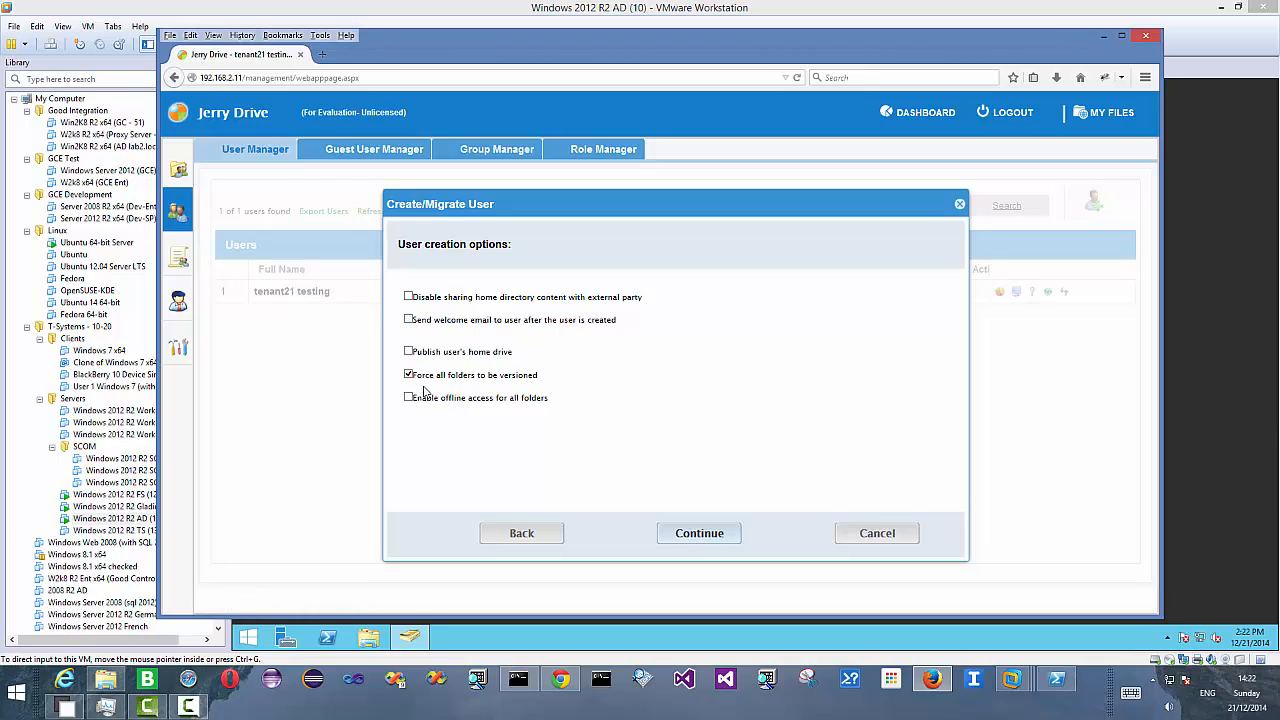
{"action": "left_click", "coordinate": [715, 537]}
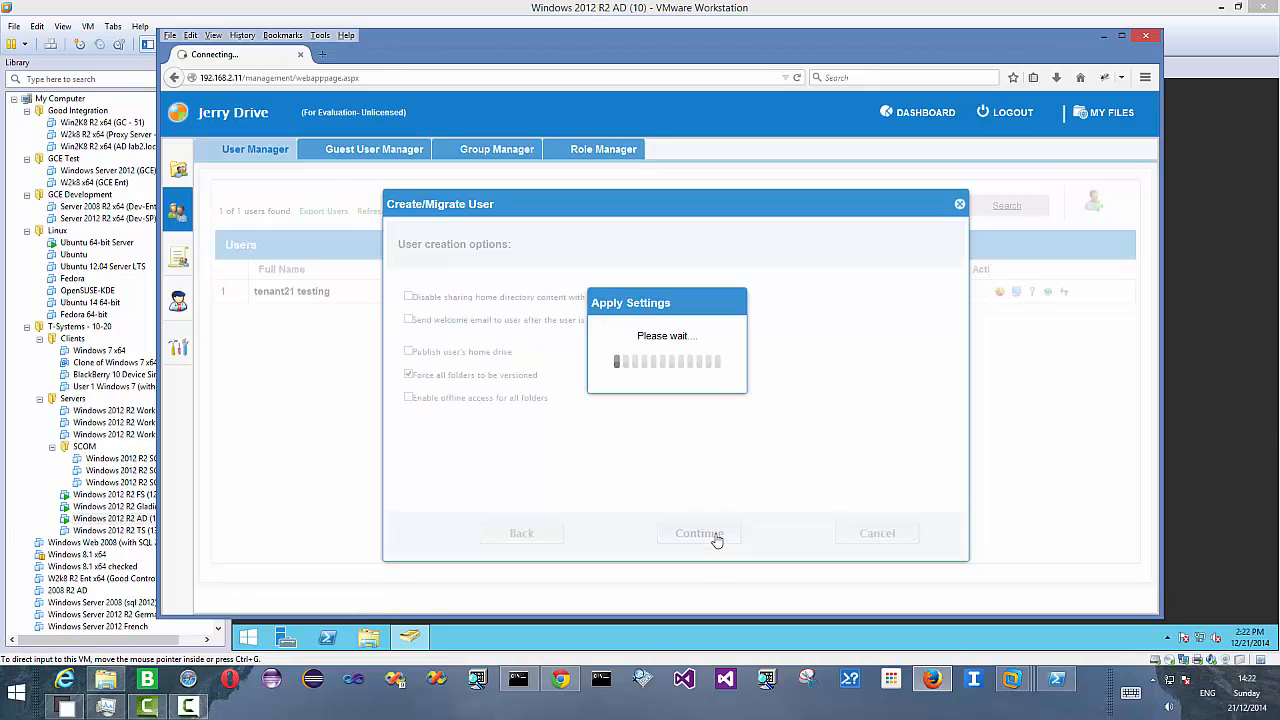
{"action": "left_click", "coordinate": [716, 538]}
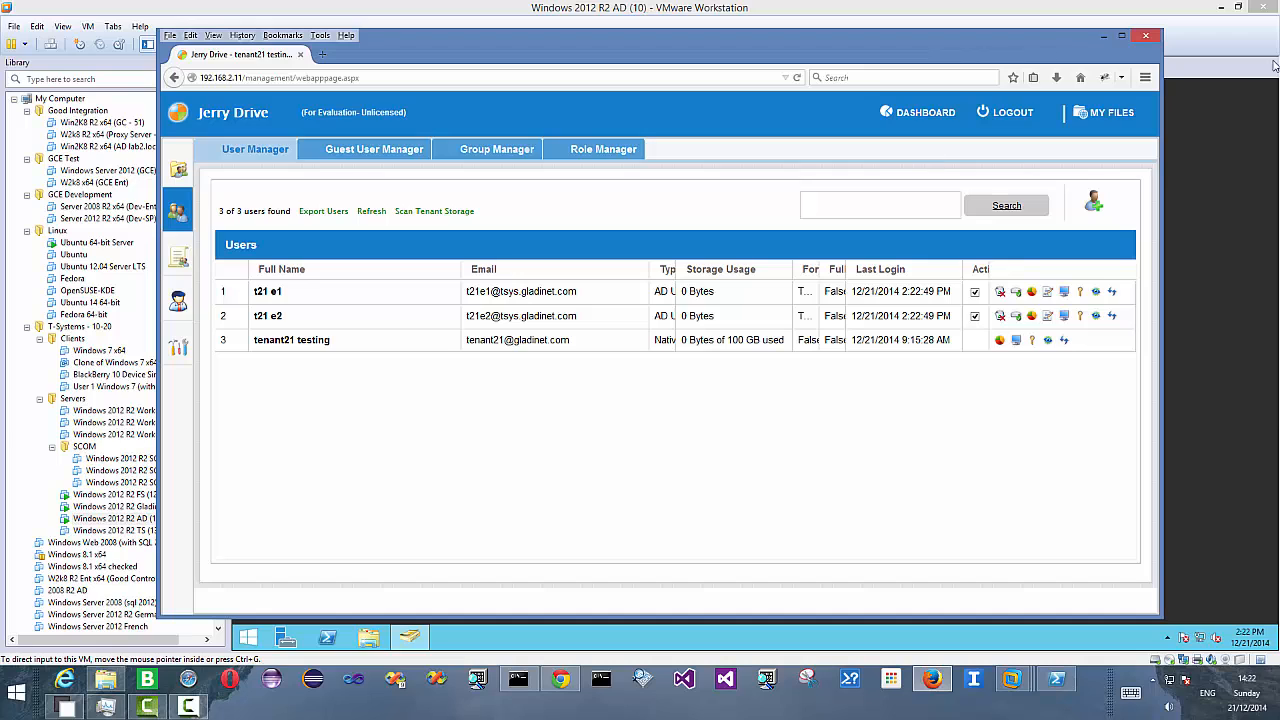
- Open the tenant's file portal and enter the Documents folder
{"action": "left_click", "coordinate": [1108, 118]}
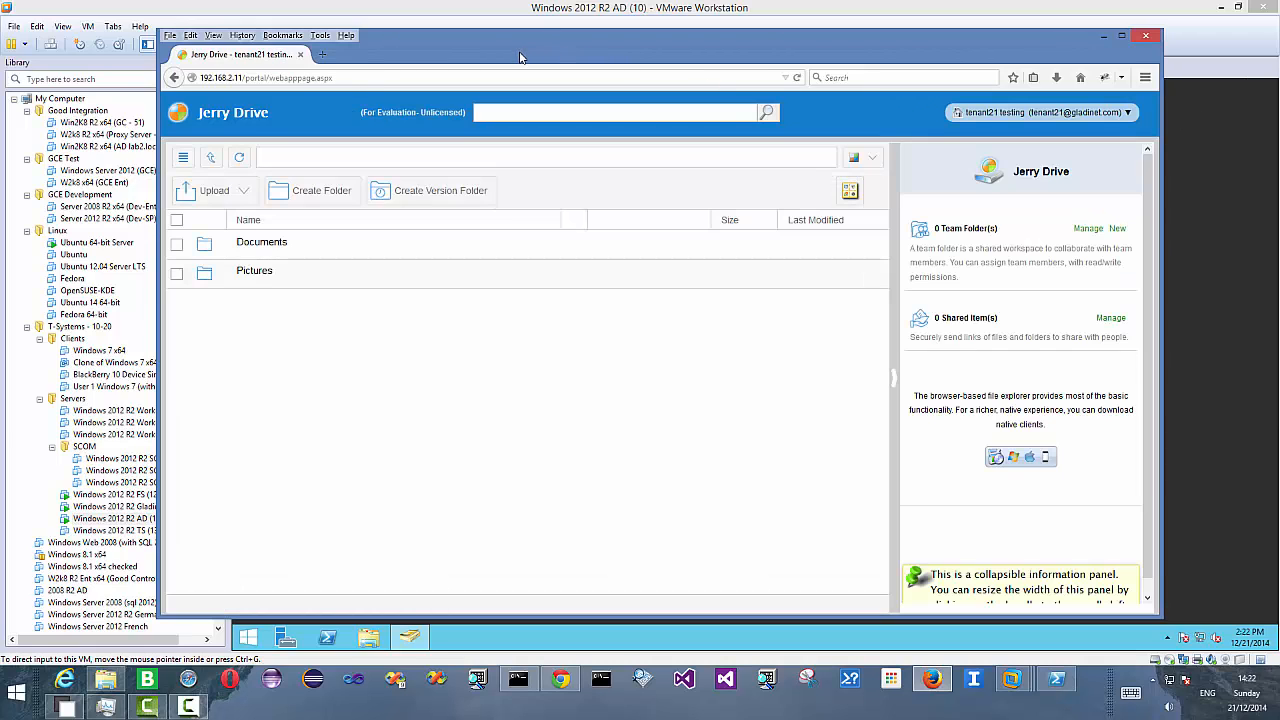
{"action": "left_click_drag", "start_coordinate": [491, 58], "coordinate": [831, 56]}
{"action": "left_click", "coordinate": [364, 243]}
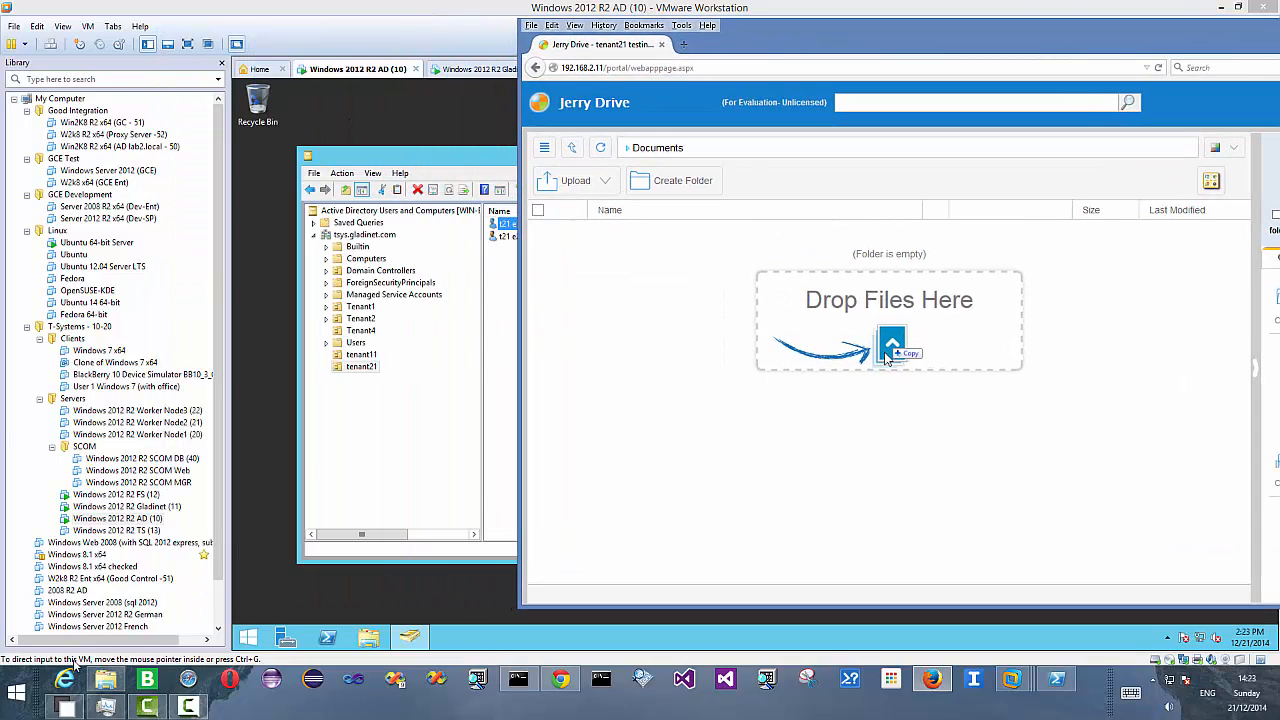
- Upload the seven amazon S3 files from the local Documents folder into the portal's Documents folder by drag and drop
{"action": "left_click", "coordinate": [117, 680]}
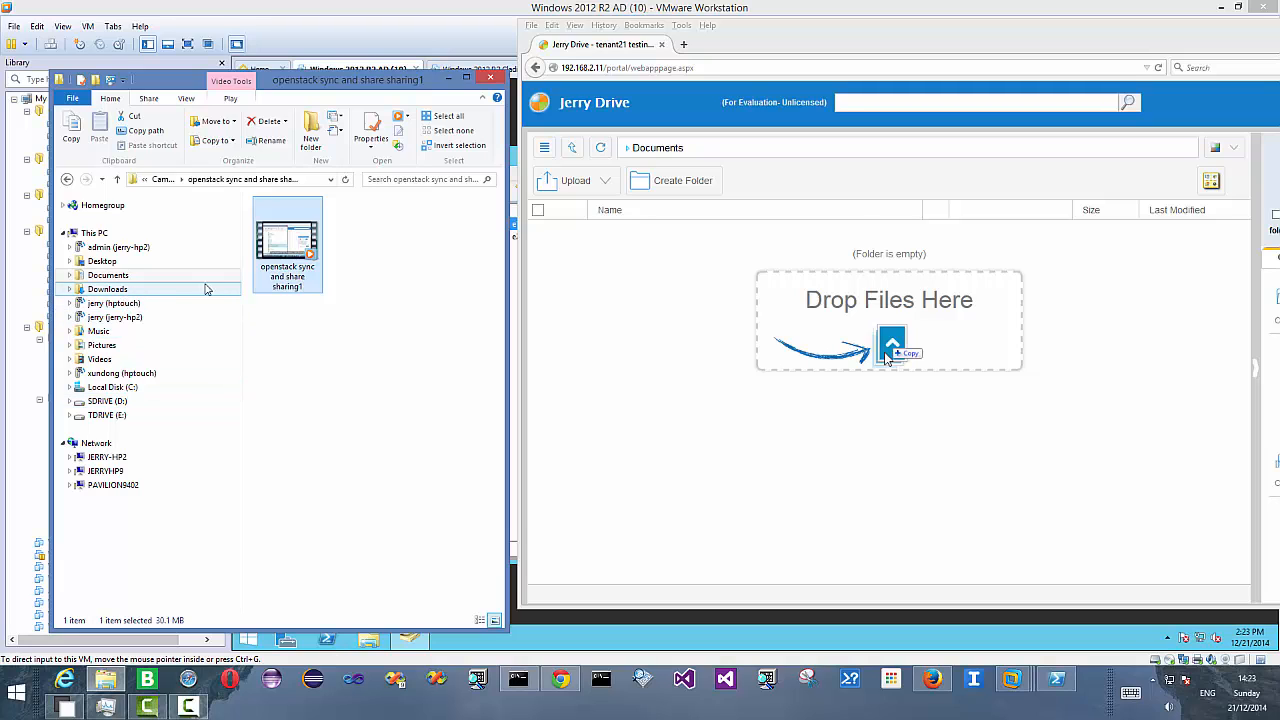
{"action": "mouse_move", "coordinate": [295, 245]}
{"action": "left_mouse_down"}
{"action": "mouse_move", "coordinate": [730, 350]}
{"action": "mouse_move", "coordinate": [285, 250]}
{"action": "left_mouse_up"}
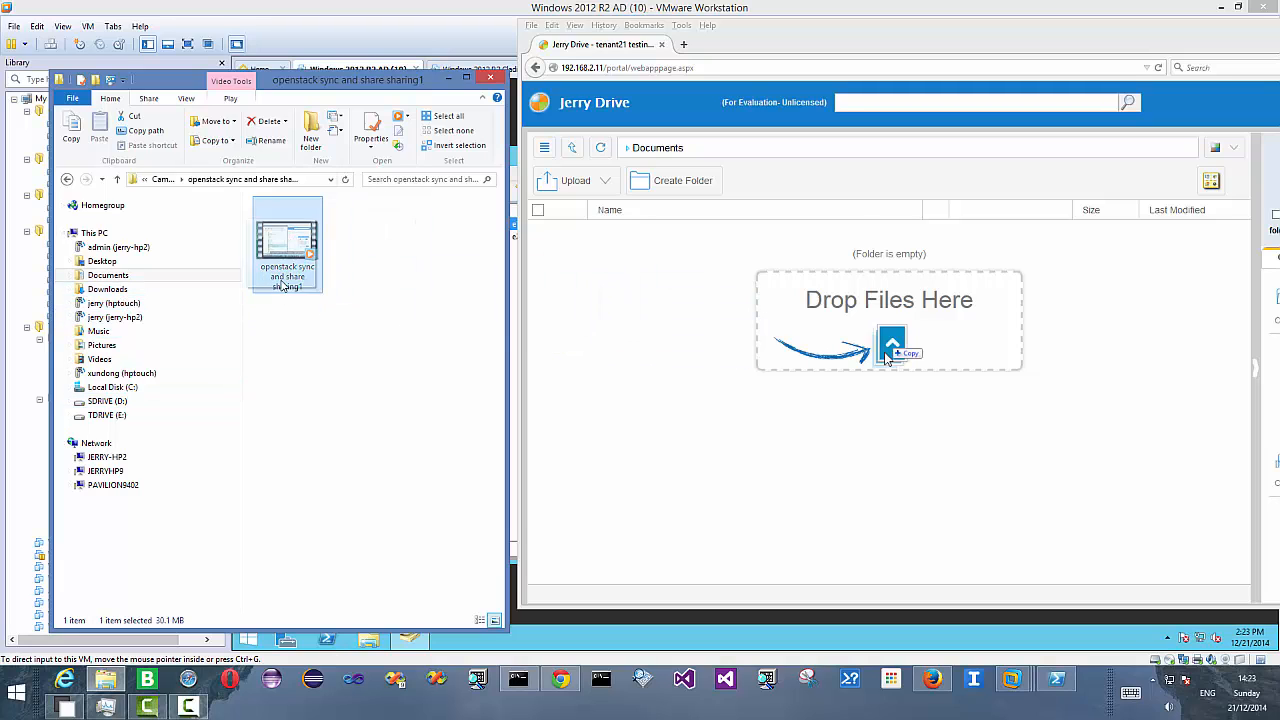
{"action": "left_click", "coordinate": [108, 277]}
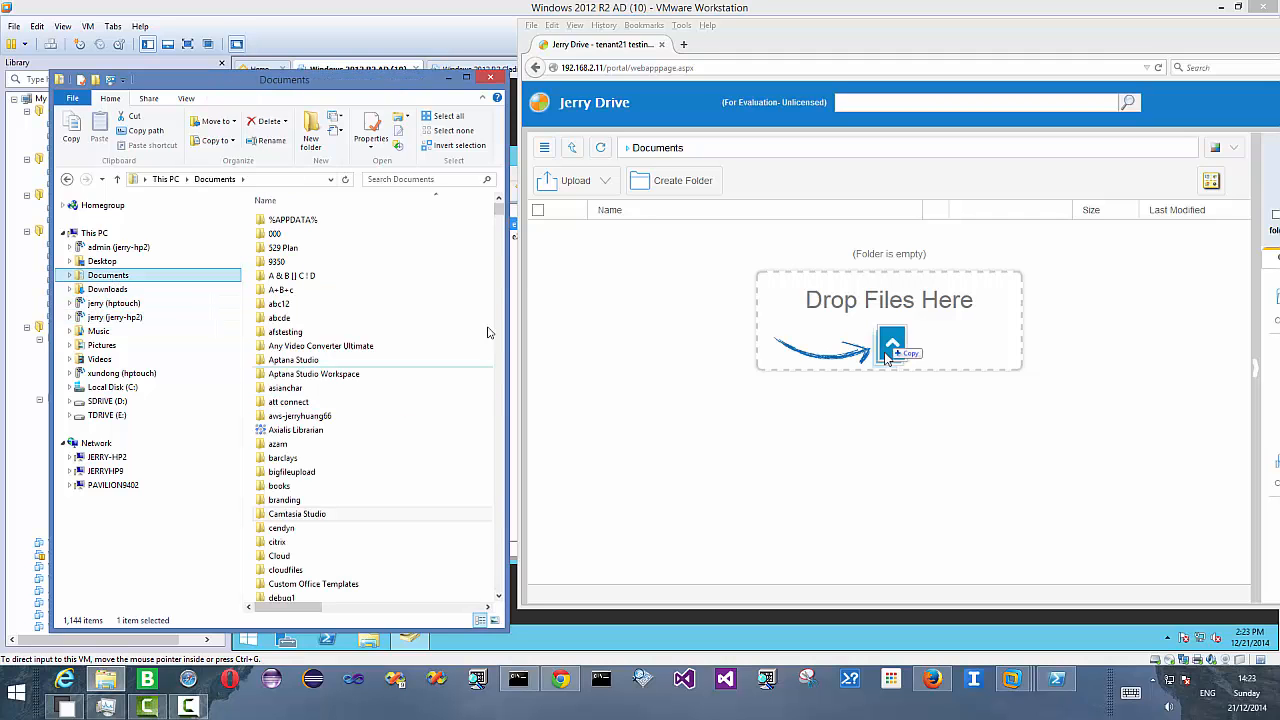
{"action": "left_click_drag", "start_coordinate": [500, 208], "coordinate": [513, 249]}
{"action": "left_click", "coordinate": [311, 424]}
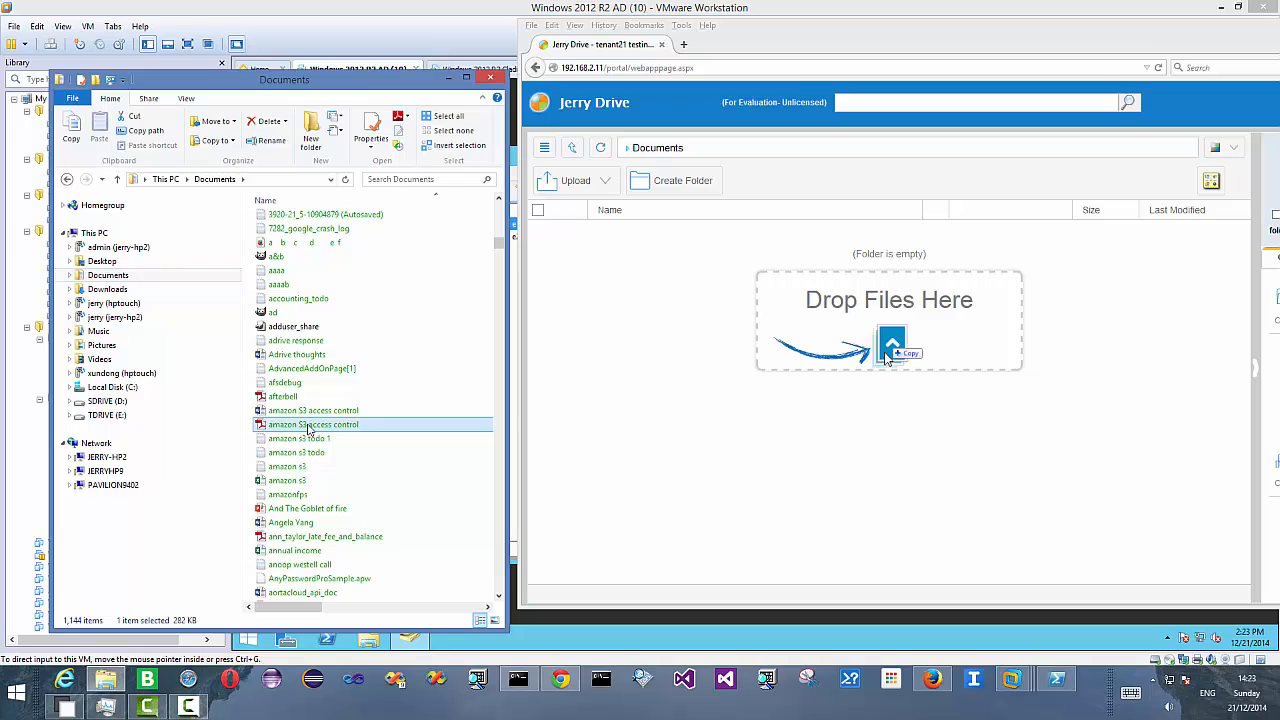
{"action": "left_click", "coordinate": [303, 410]}
{"action": "left_click", "coordinate": [297, 494], "text": "shift"}
{"action": "left_click_drag", "start_coordinate": [887, 358], "coordinate": [887, 358]}
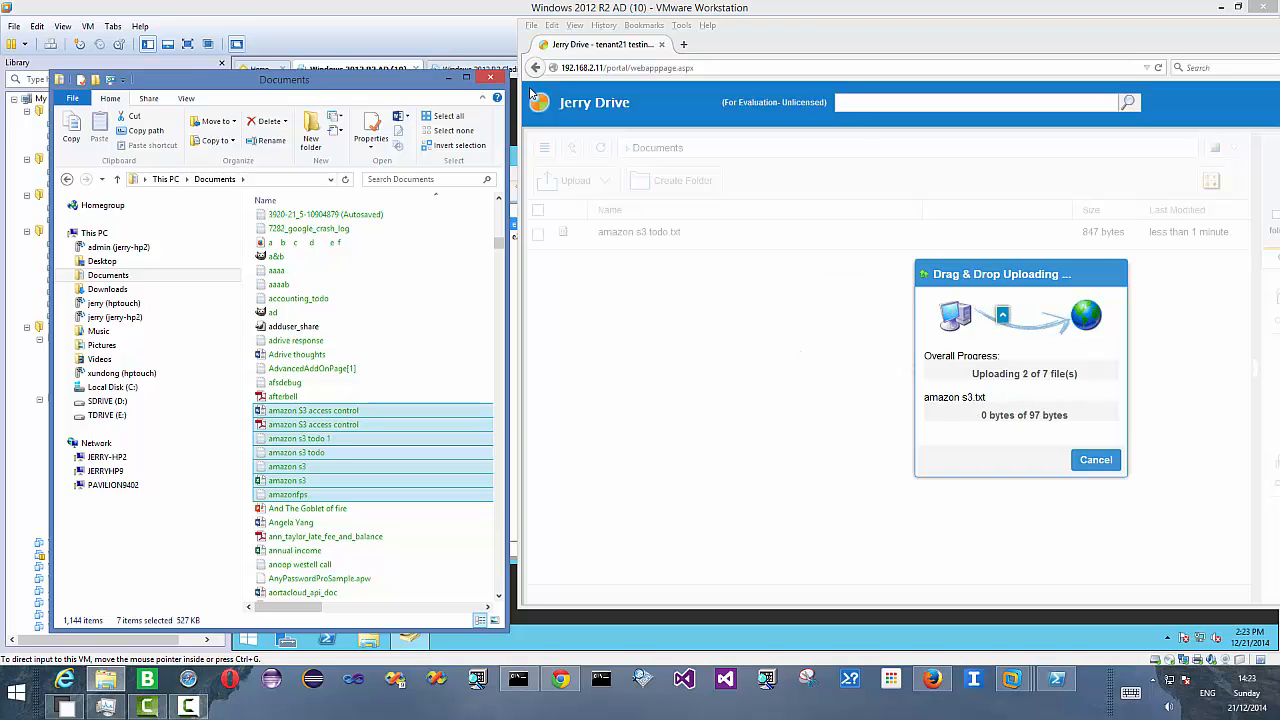
- Inspect the Documents pseudo-folder of the tenant21 container in the OpenStack dashboard
{"action": "left_click_drag", "start_coordinate": [830, 32], "coordinate": [708, 27]}
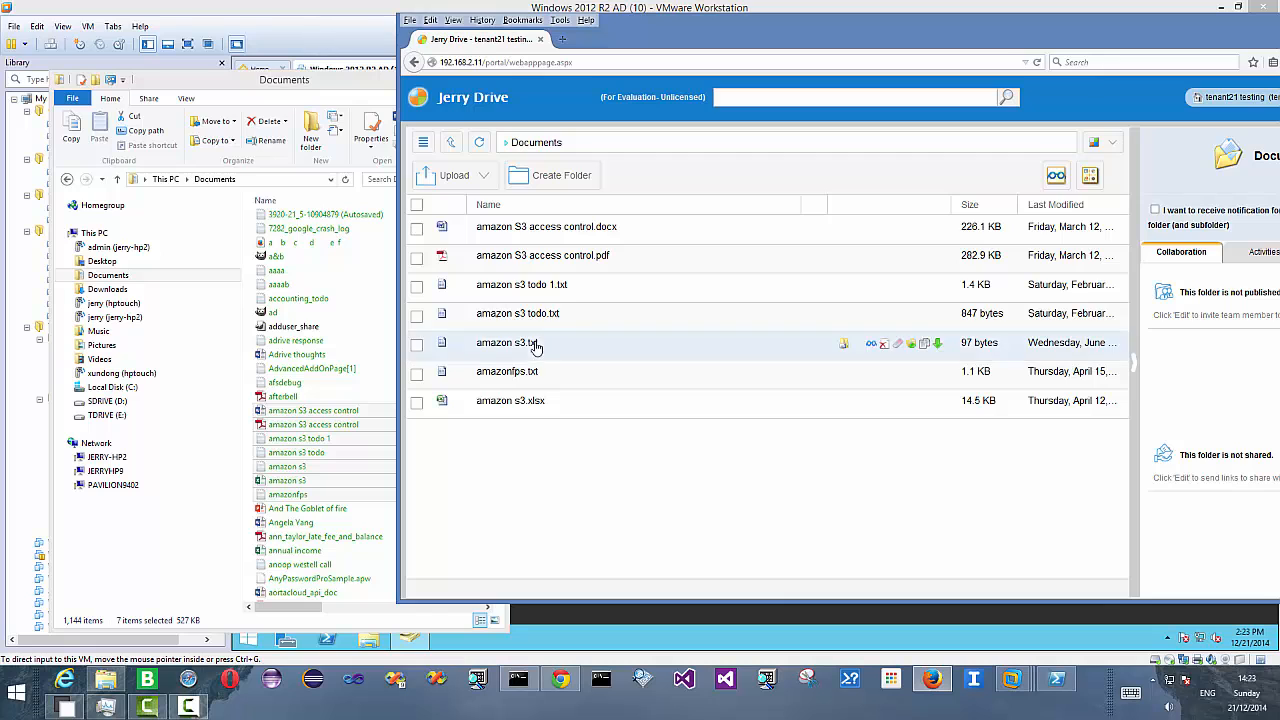
{"action": "left_click", "coordinate": [560, 680]}
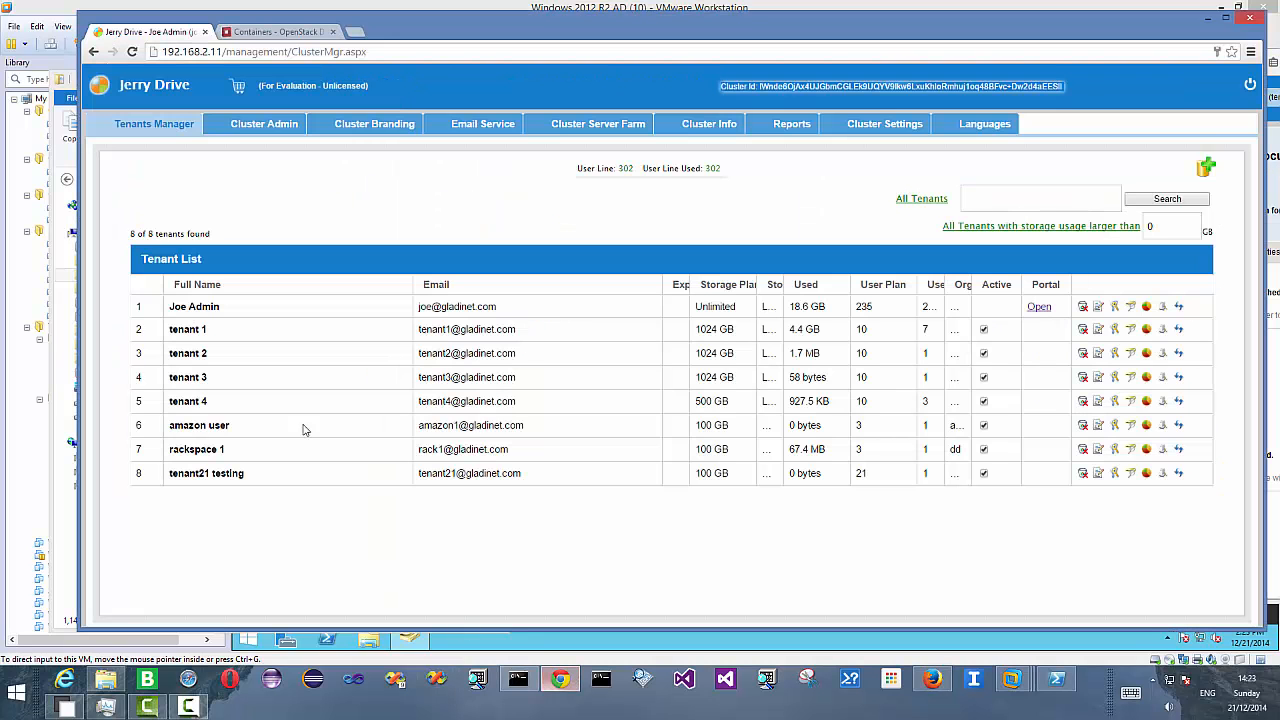
{"action": "left_click", "coordinate": [242, 33]}
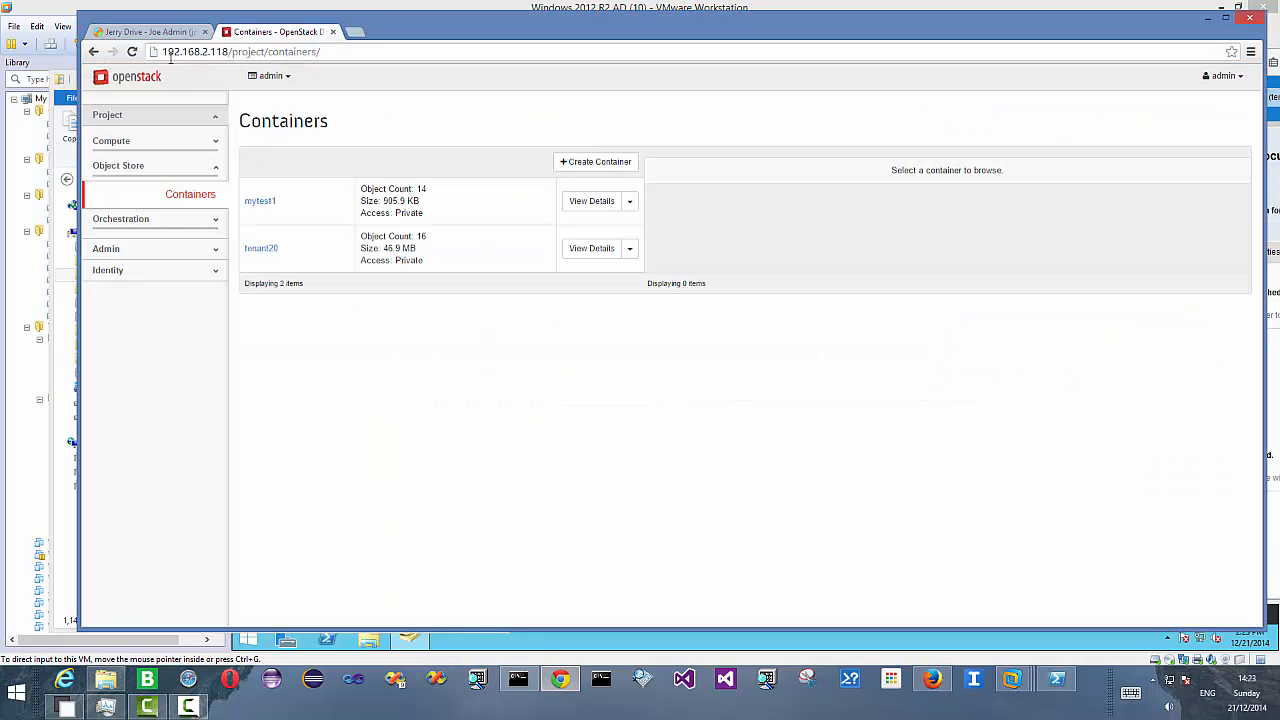
{"action": "left_click", "coordinate": [131, 51]}
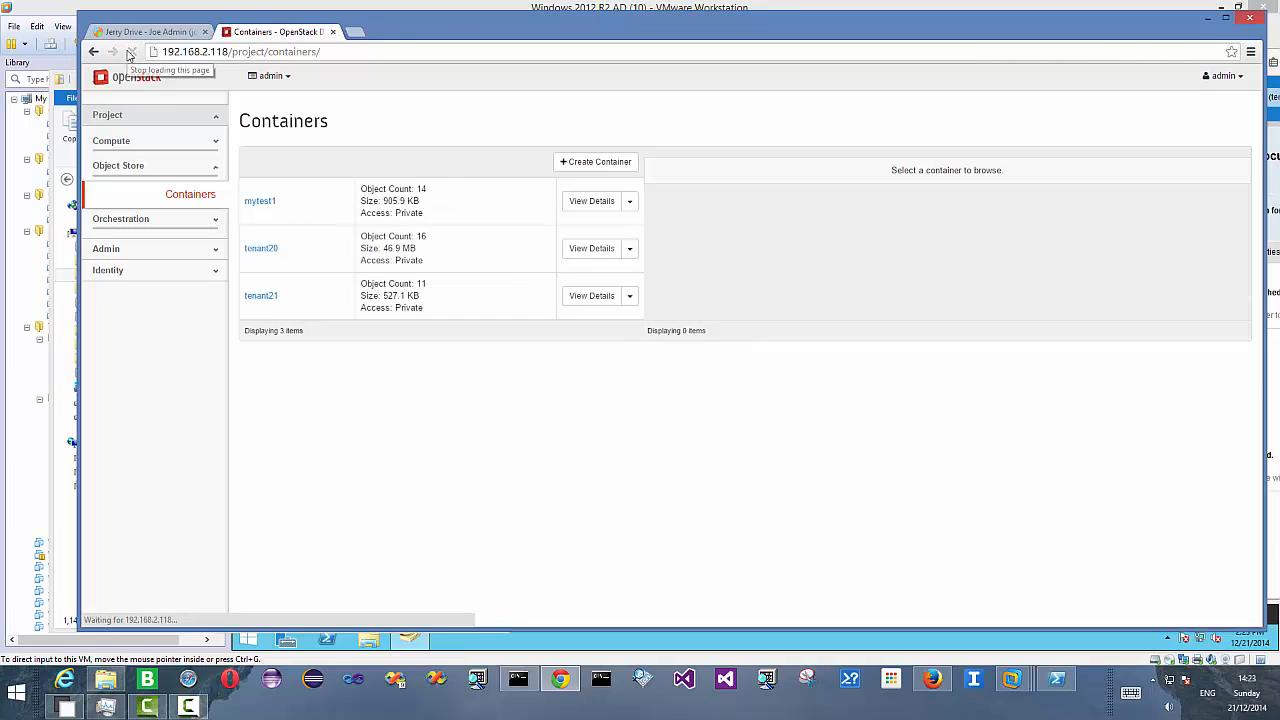
{"action": "left_click", "coordinate": [263, 294]}
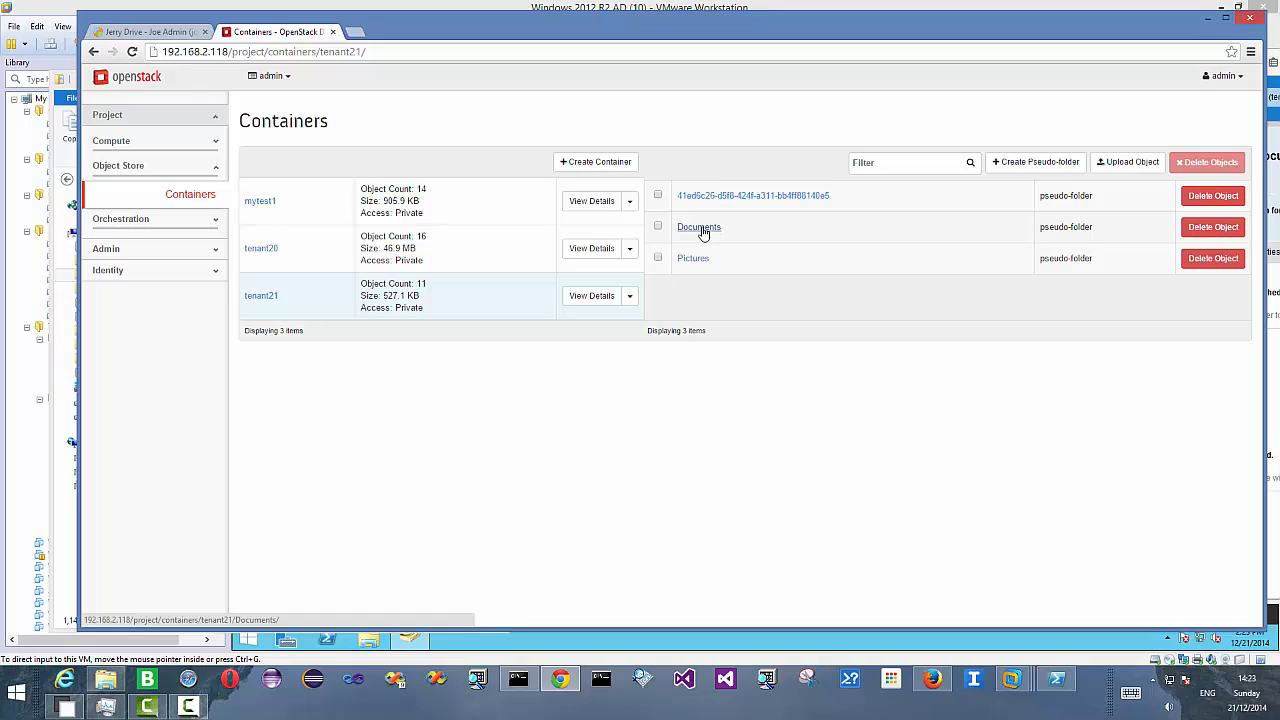
{"action": "left_click", "coordinate": [700, 226]}
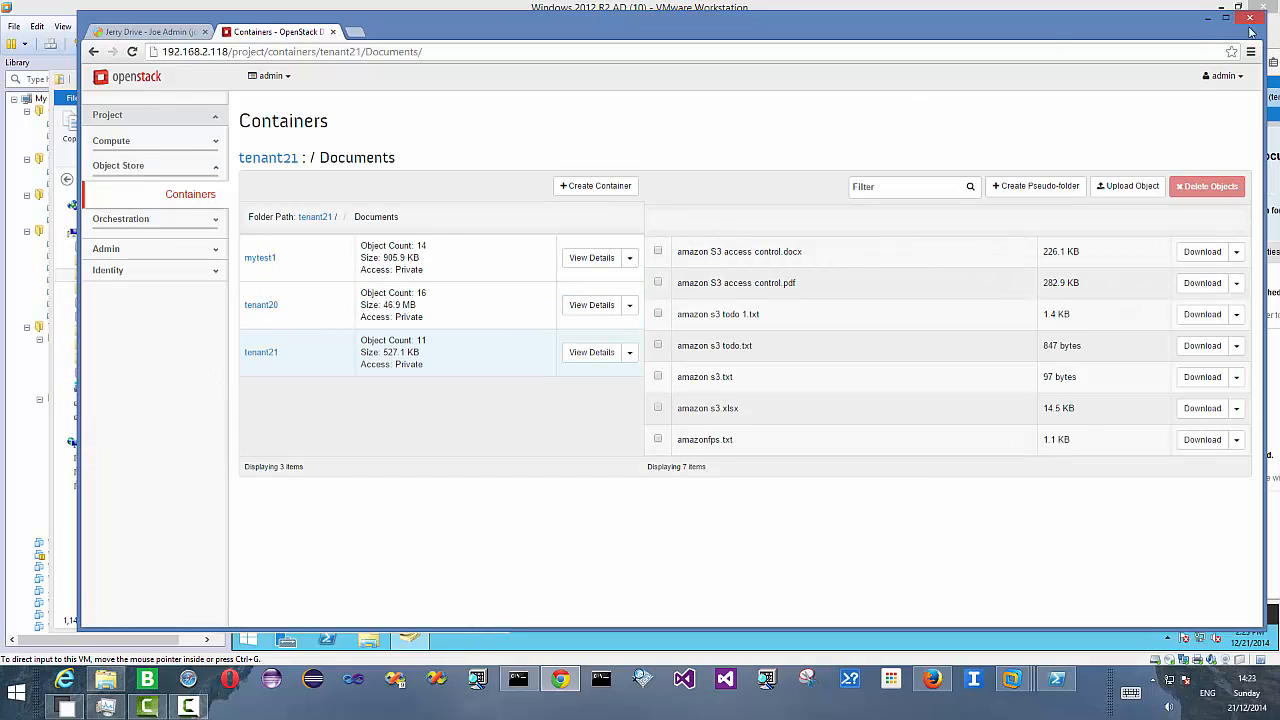
{"action": "left_click", "coordinate": [1208, 18]}
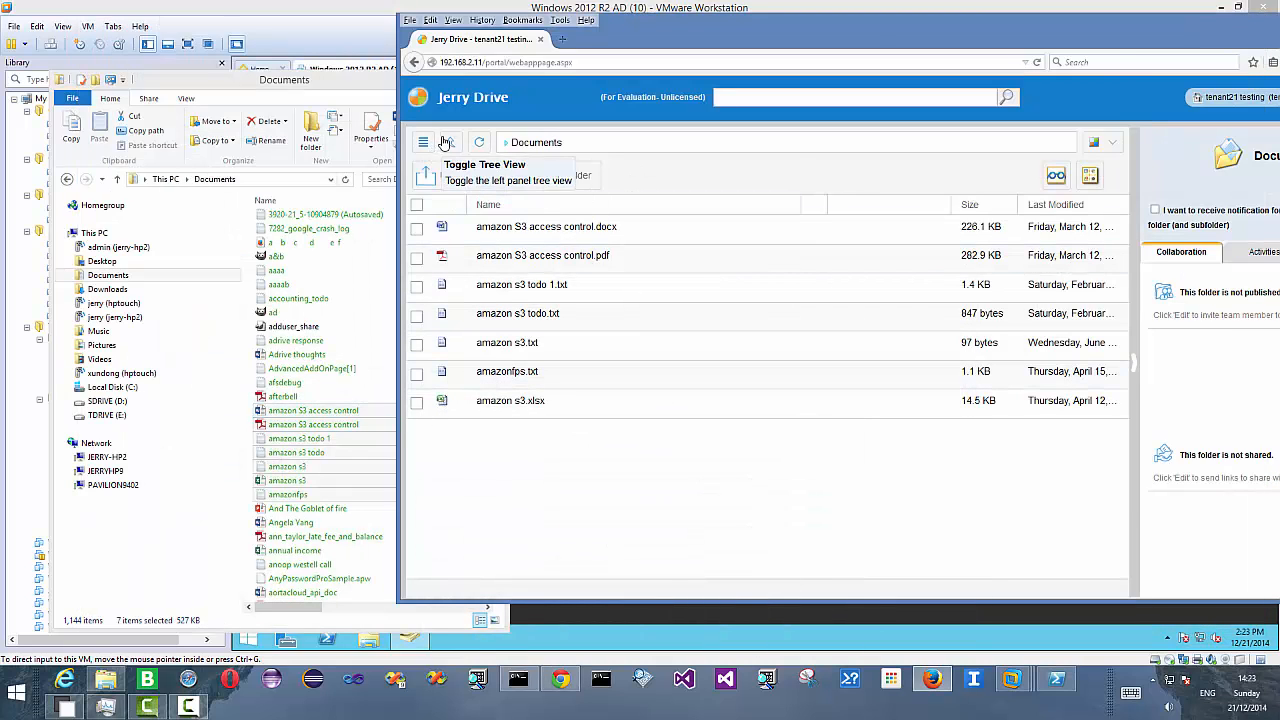
- Publish the Documents folder as a team folder and add AD users t21 e1 and t21 e2 as members
{"action": "left_click", "coordinate": [446, 142]}
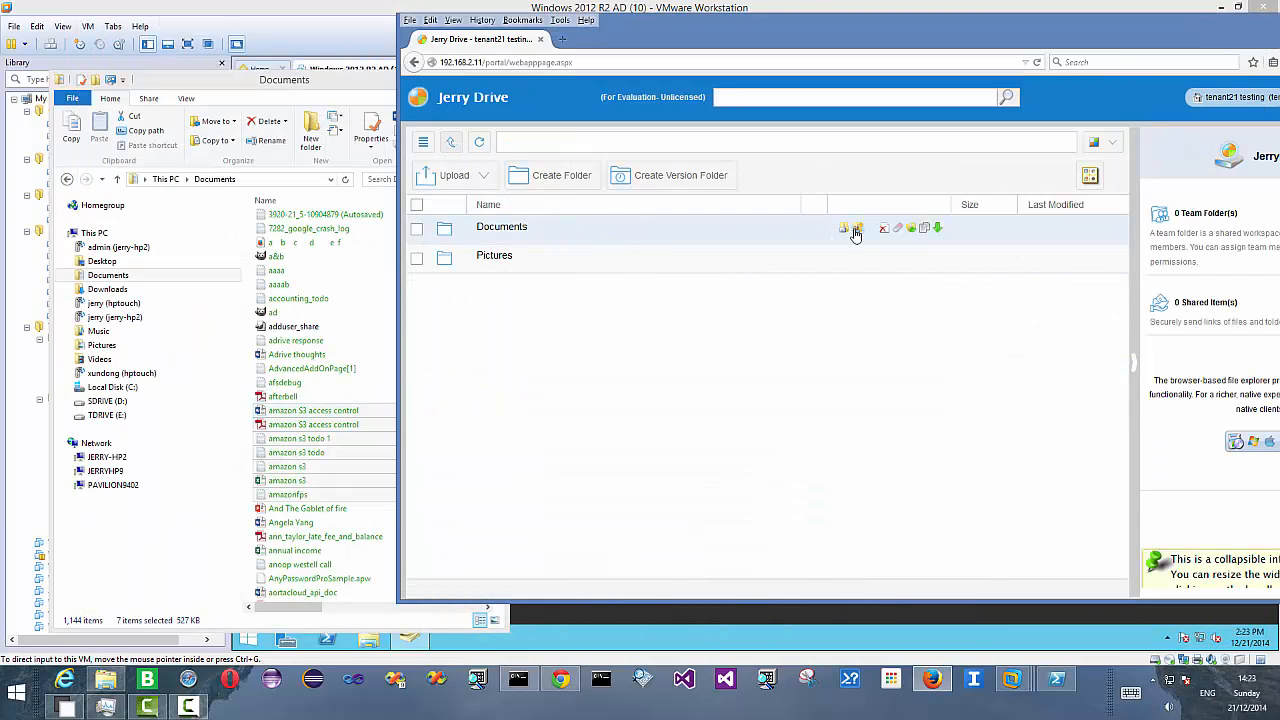
{"action": "left_click", "coordinate": [862, 231]}
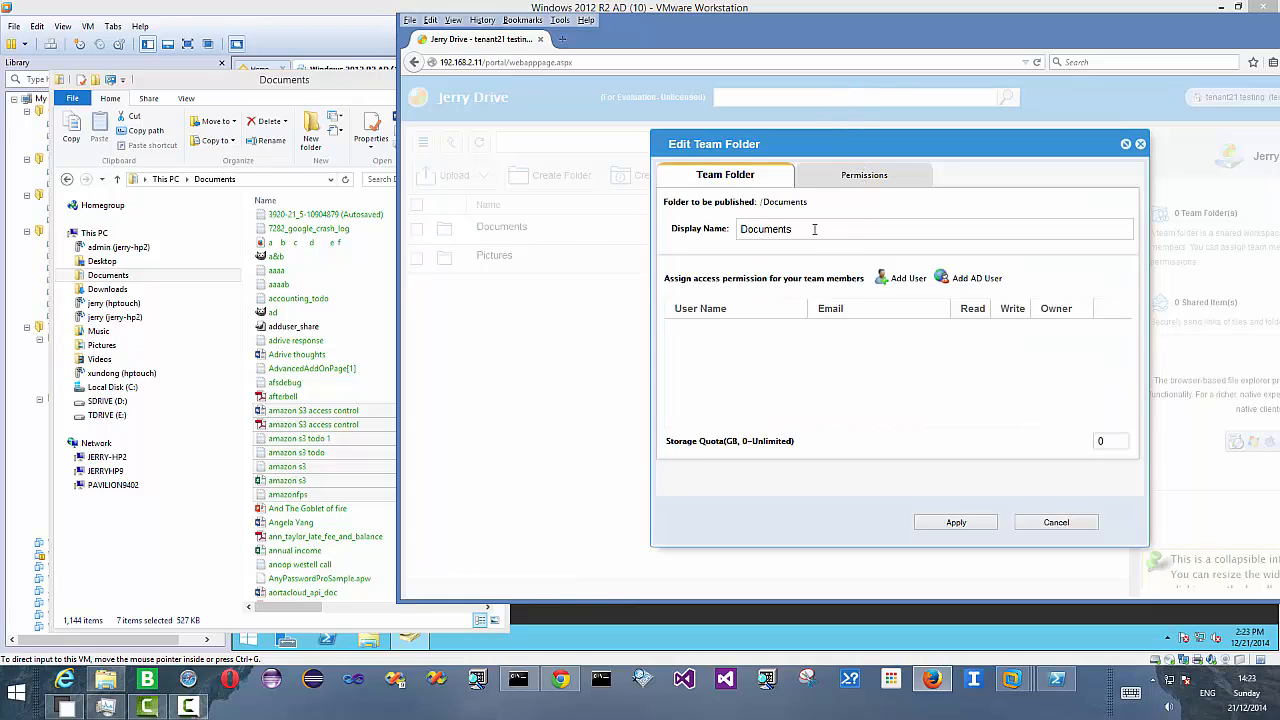
{"action": "left_click", "coordinate": [908, 279]}
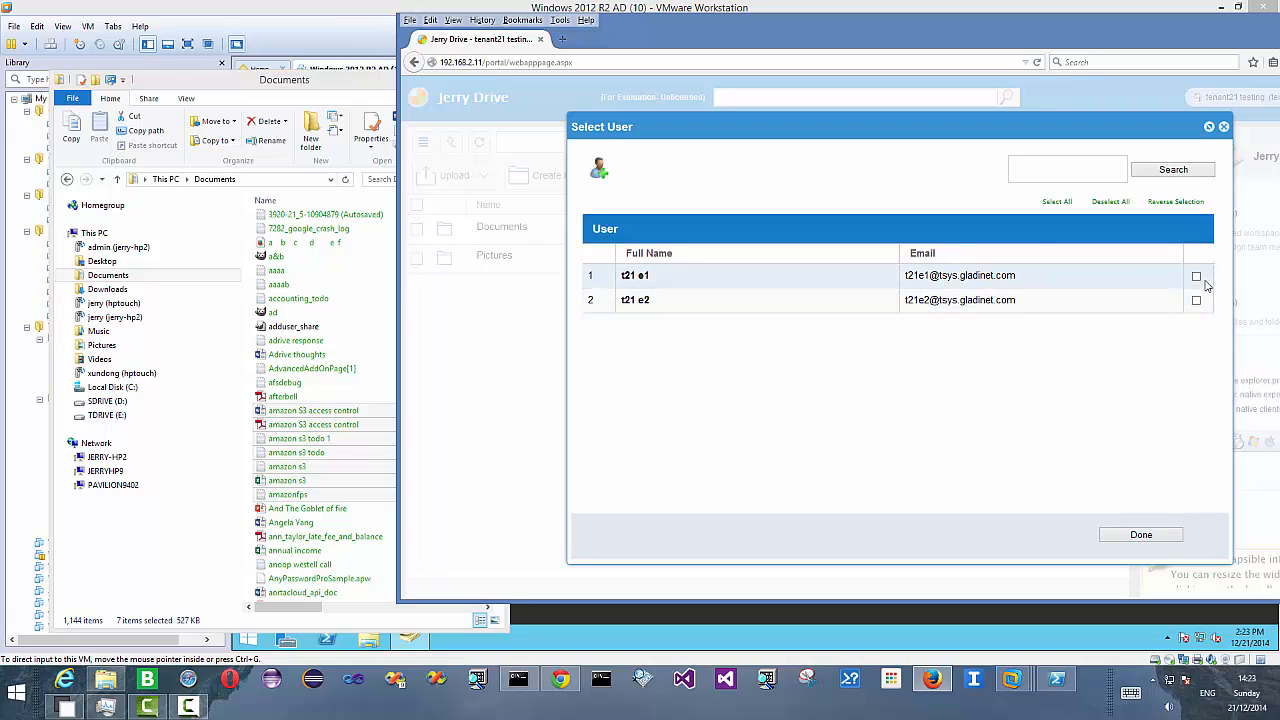
{"action": "left_click", "coordinate": [1196, 277]}
{"action": "left_click", "coordinate": [1196, 300]}
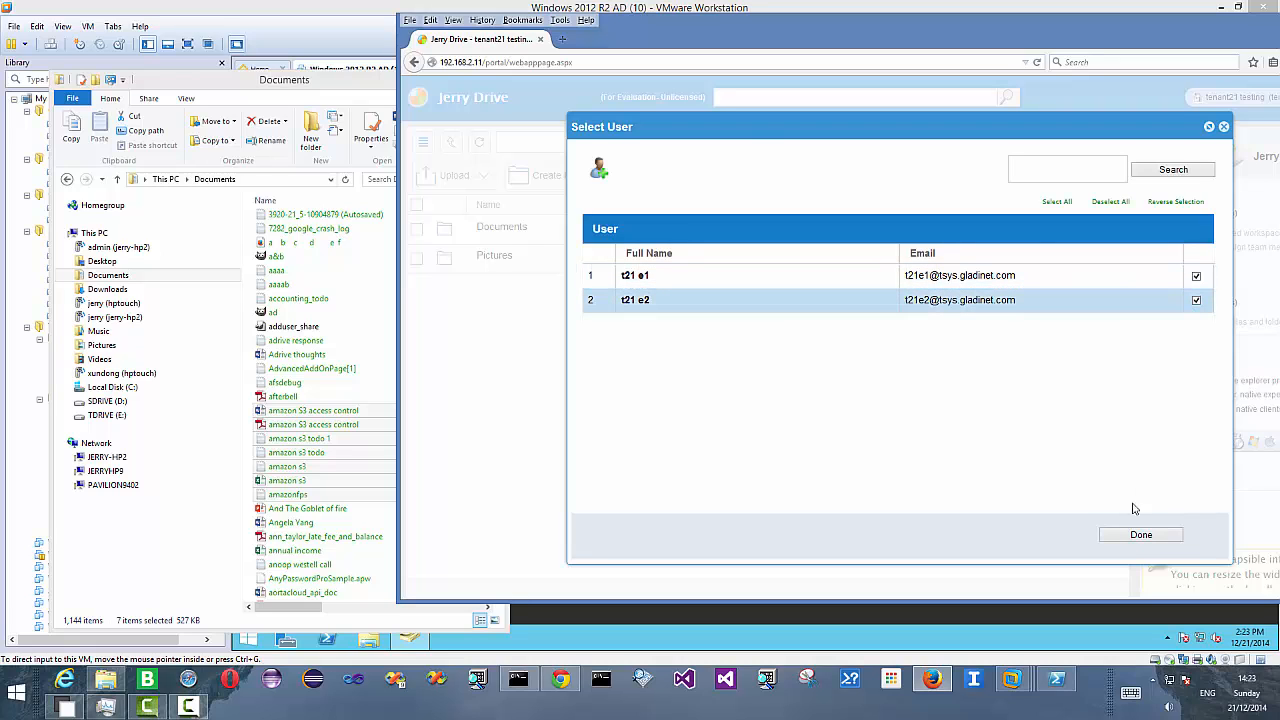
{"action": "left_click", "coordinate": [1131, 538]}
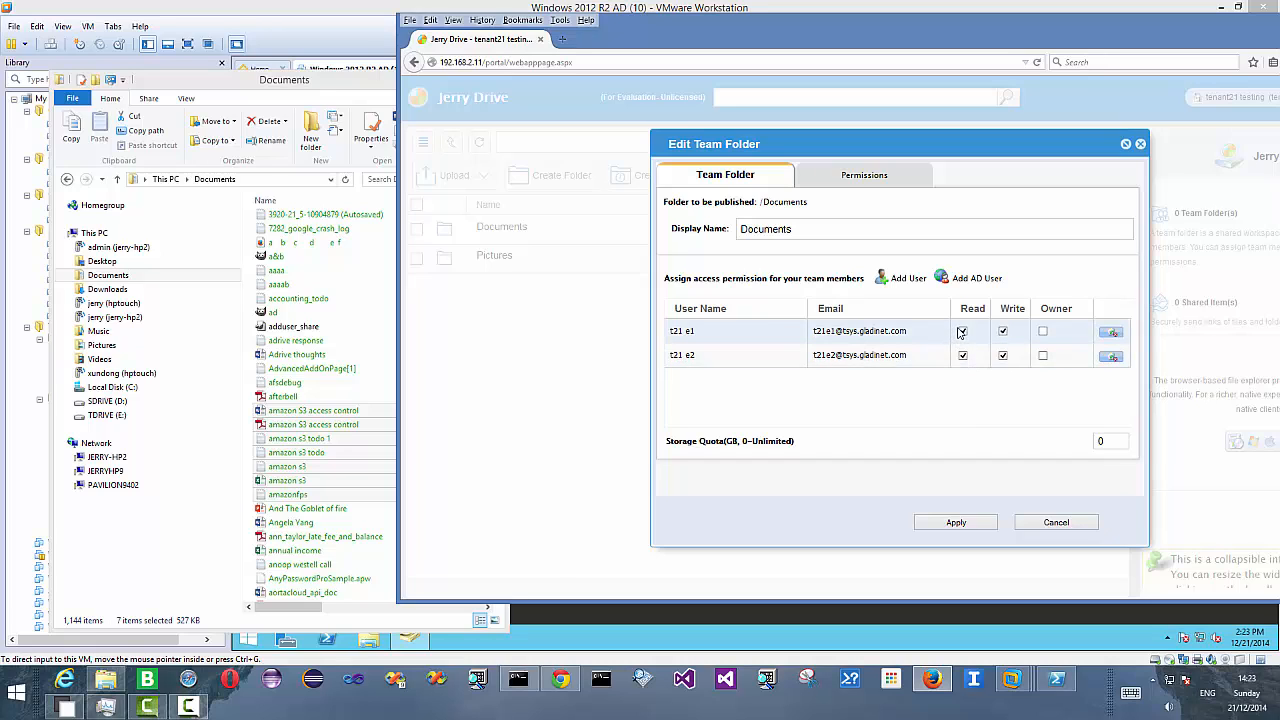
- Remove write permission for t21 e2 and apply the team folder settings
{"action": "left_click", "coordinate": [1003, 356]}
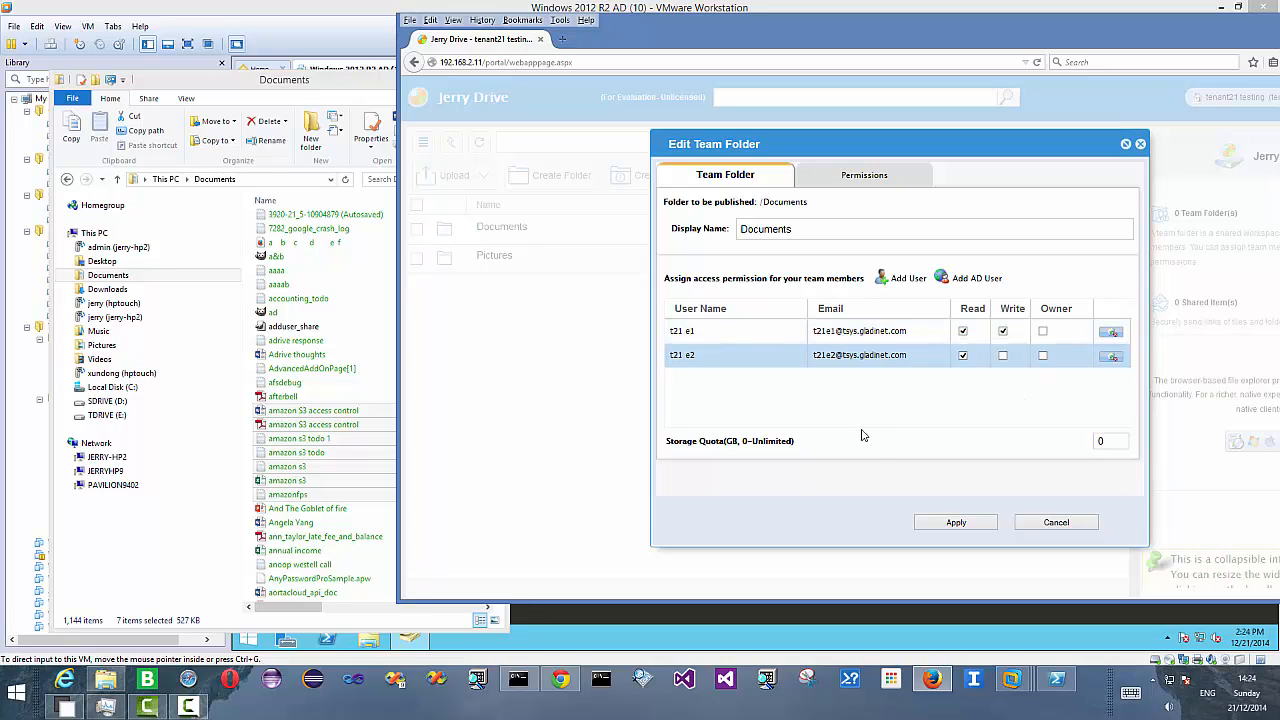
{"action": "left_click", "coordinate": [944, 520]}
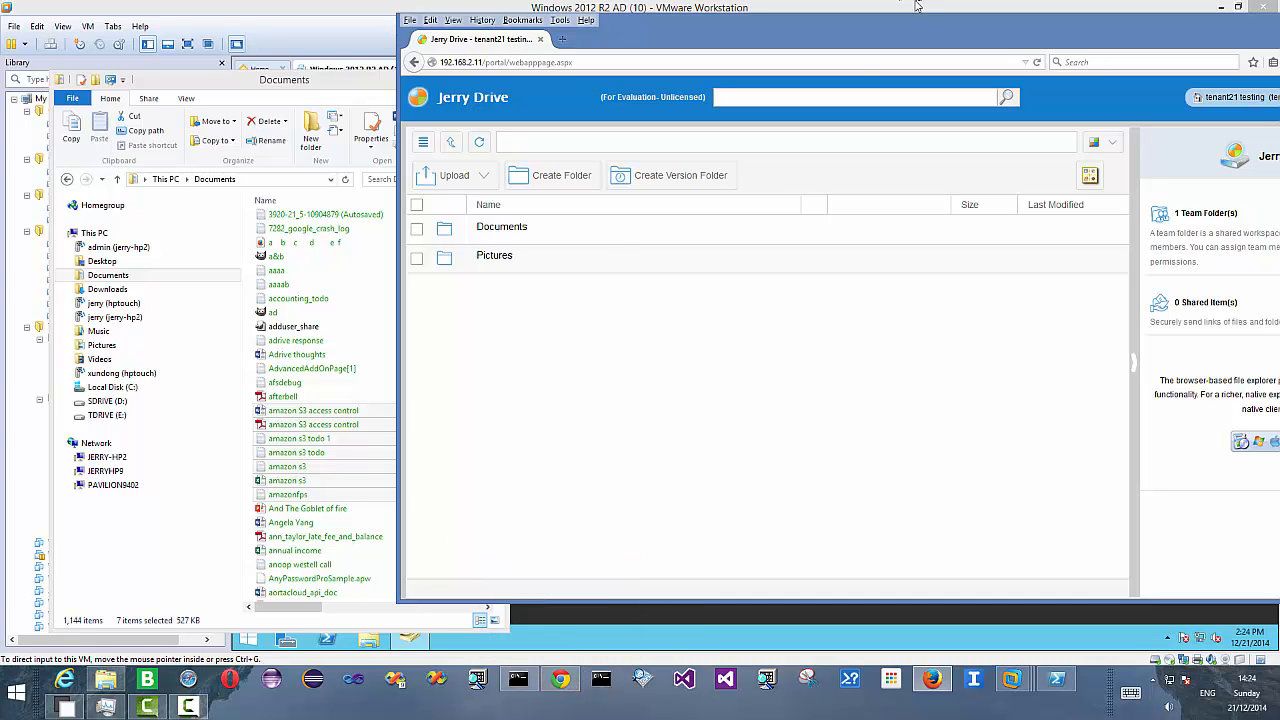
{"action": "left_click_drag", "start_coordinate": [898, 32], "coordinate": [720, 36]}
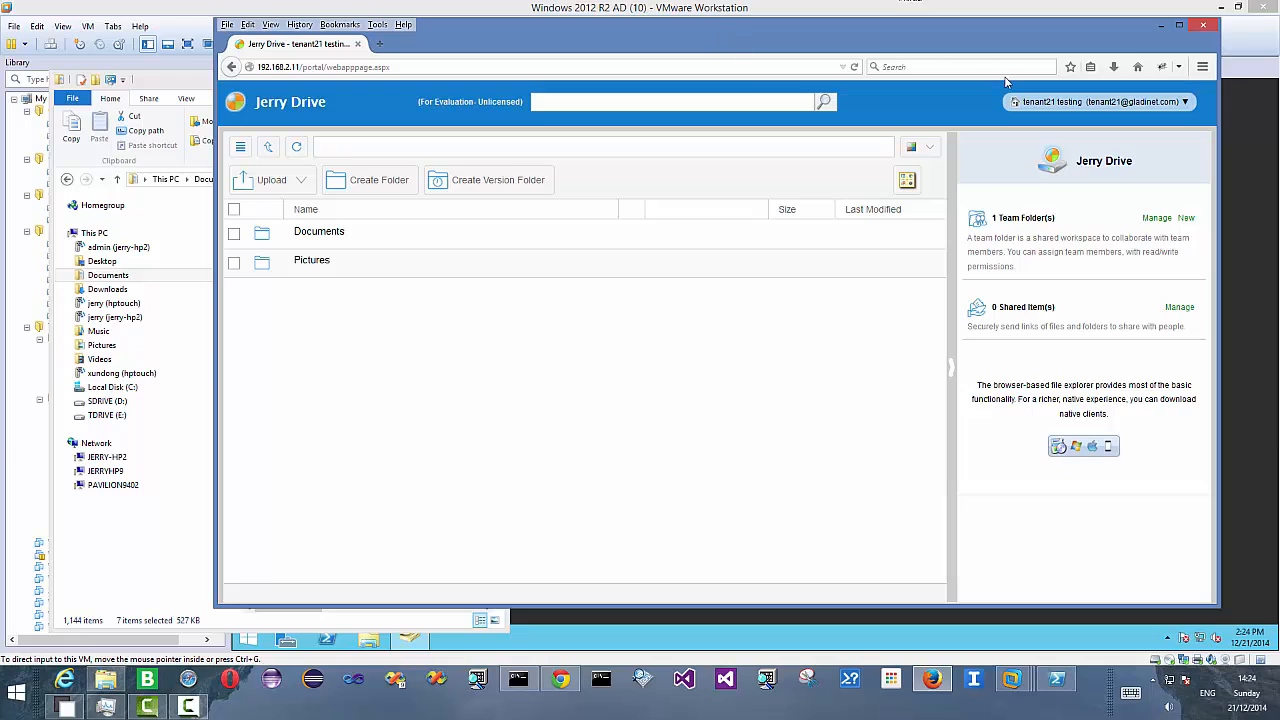
{"action": "left_click", "coordinate": [1040, 103]}
{"action": "left_click", "coordinate": [64, 680]}
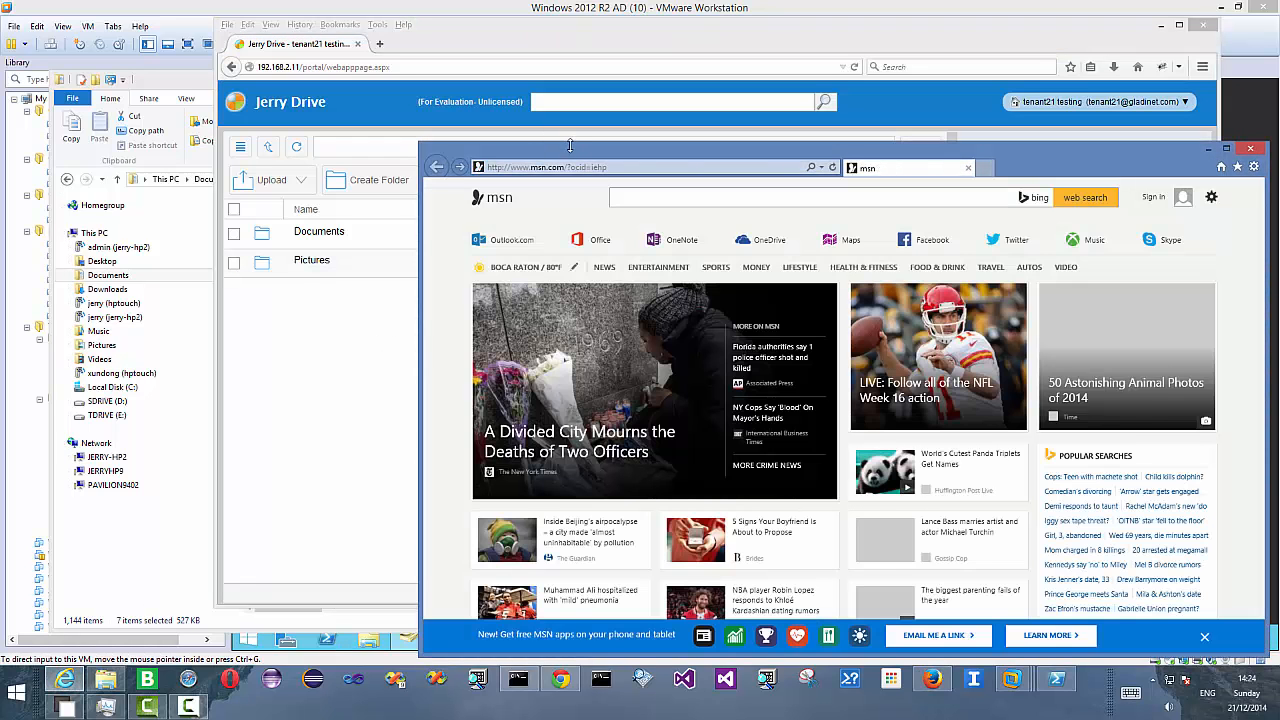
{"action": "left_click_drag", "start_coordinate": [570, 146], "coordinate": [510, 126]}
{"action": "left_click", "coordinate": [572, 158]}
{"action": "type", "text": "http:/"}
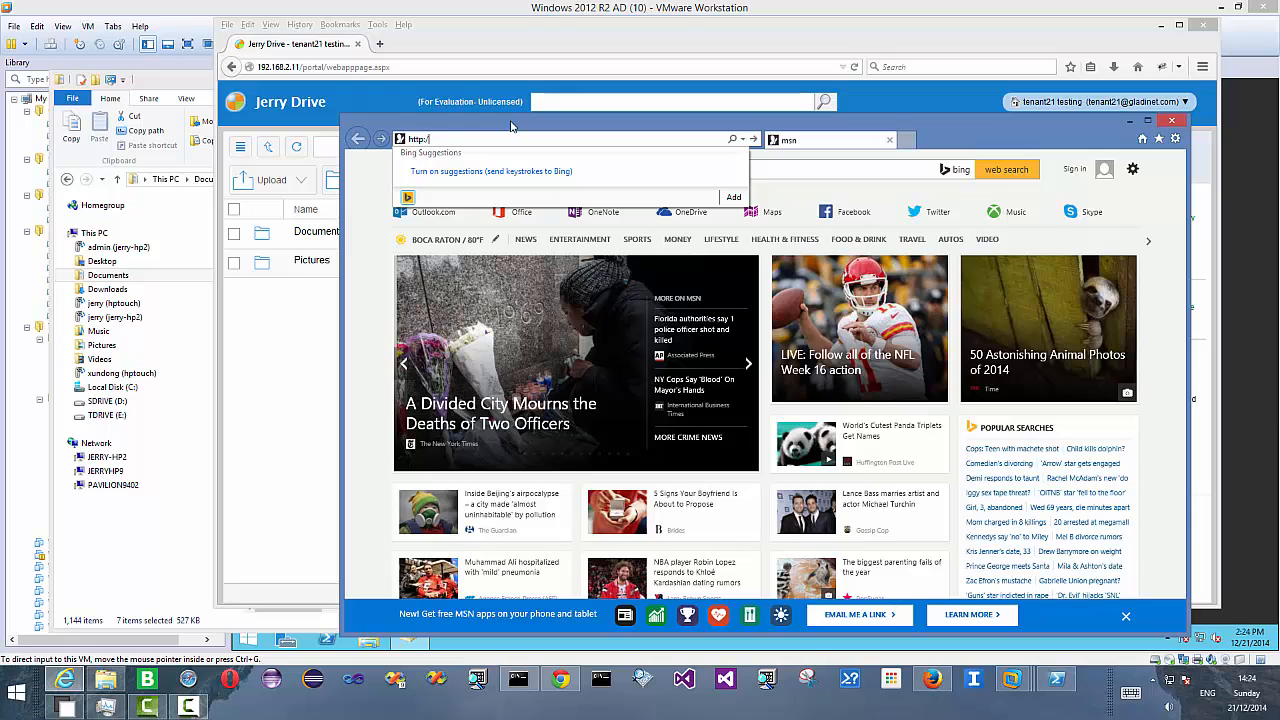
{"action": "type", "text": "/192.168.2."}
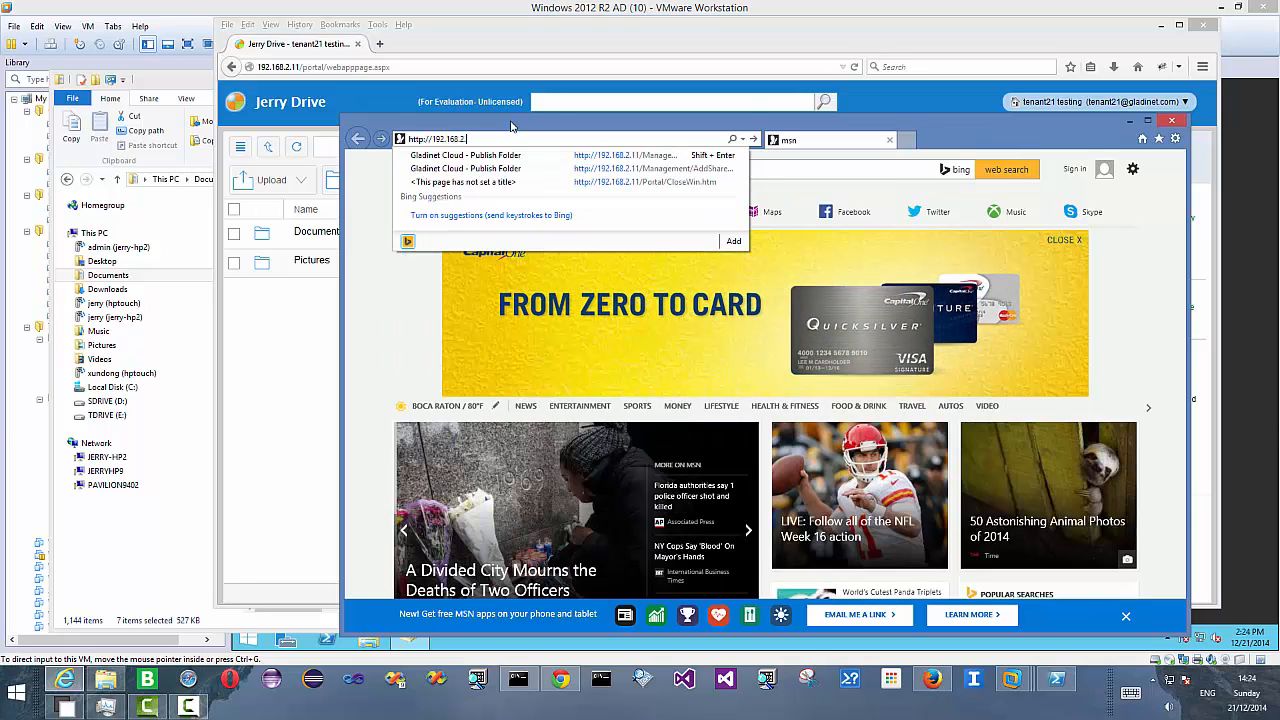
{"action": "type", "text": "11/"}
{"action": "key", "text": "Return"}
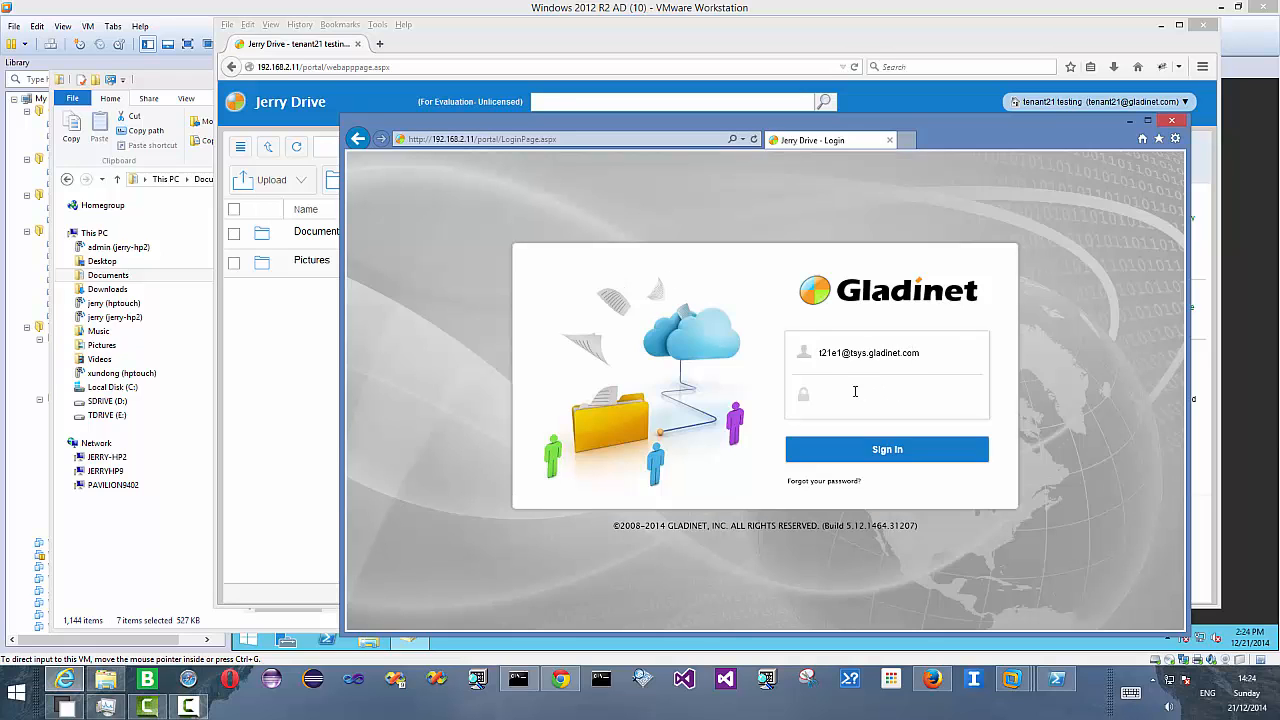
- Enter the account password for user t21 e1 and sign in
{"action": "type", "text": "p"}
{"action": "type", "text": "•••••••"}
{"action": "left_click", "coordinate": [893, 452]}
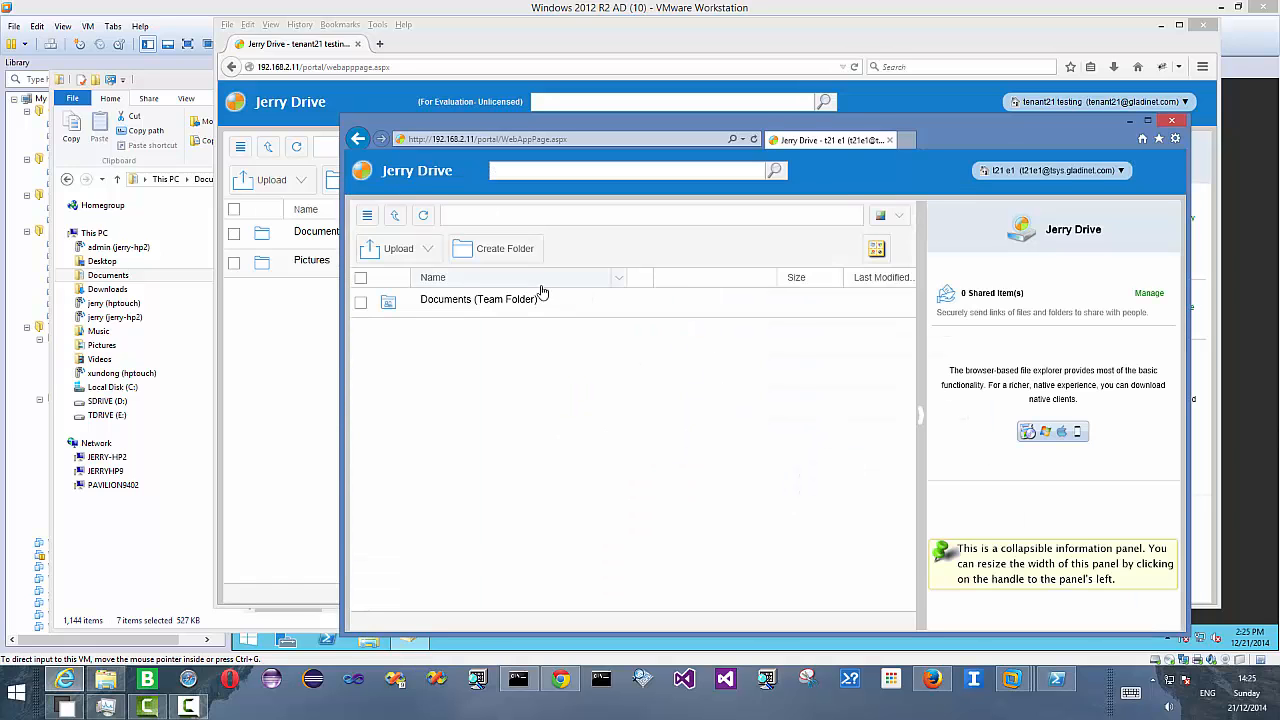
{"action": "left_click", "coordinate": [478, 300]}
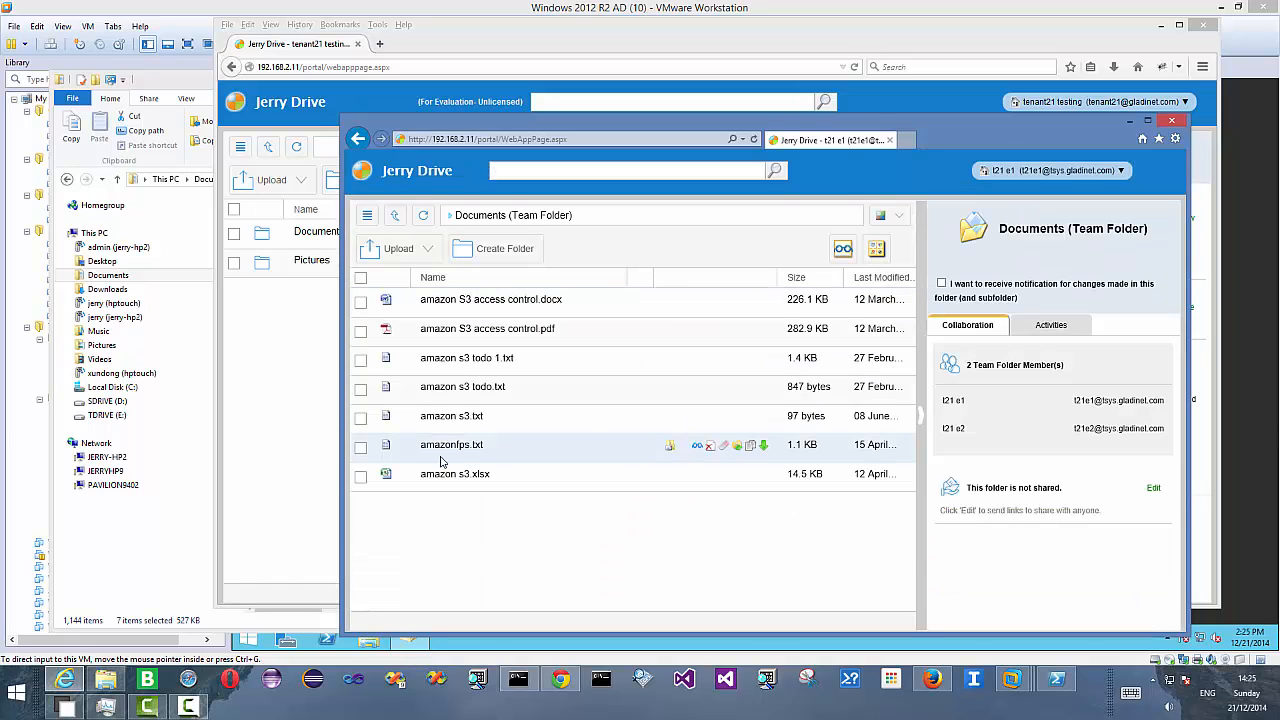
{"action": "left_click", "coordinate": [105, 679]}
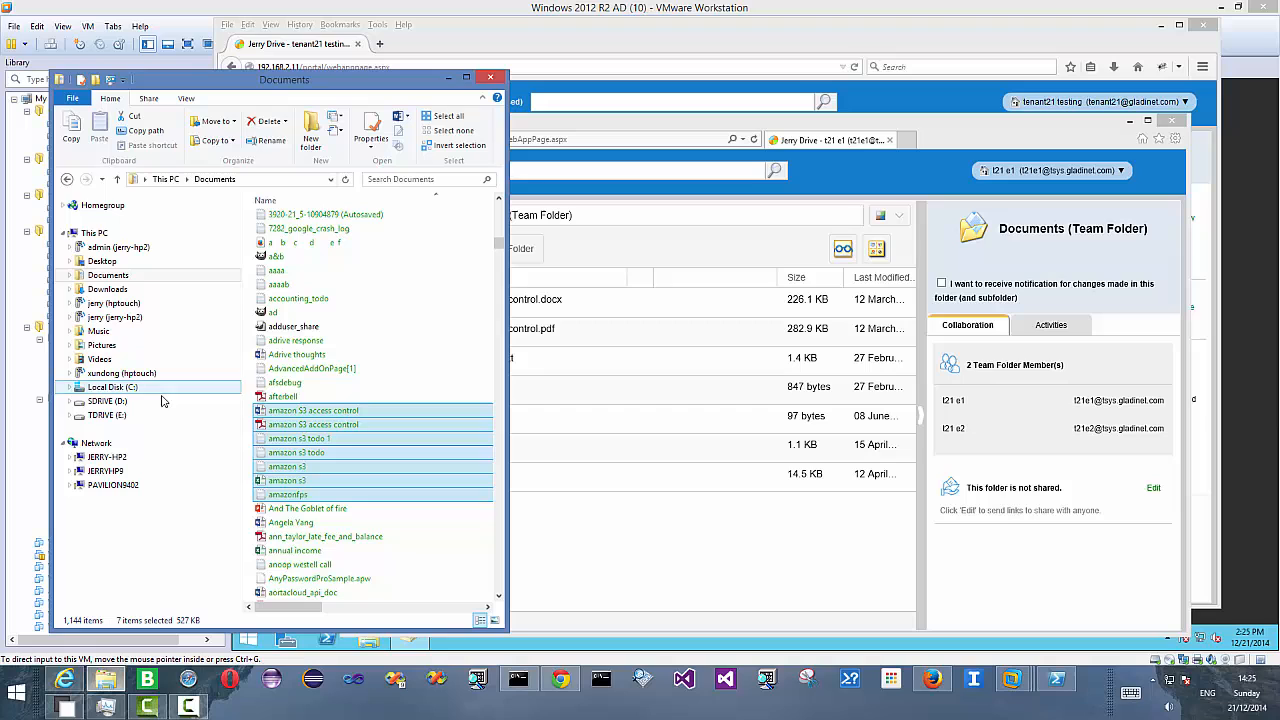
{"action": "left_click", "coordinate": [297, 536]}
{"action": "left_click", "coordinate": [290, 550]}
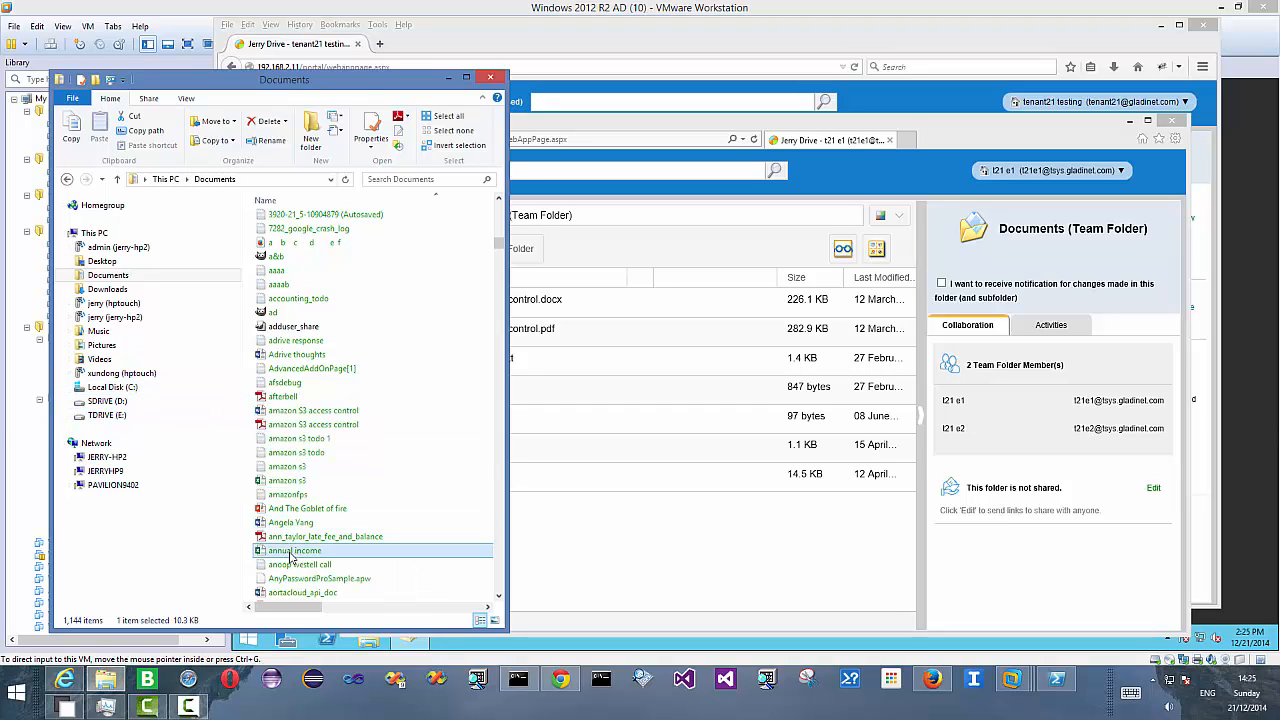
{"action": "left_click", "coordinate": [292, 564], "text": "ctrl"}
{"action": "left_click_drag", "start_coordinate": [292, 564], "coordinate": [625, 550]}
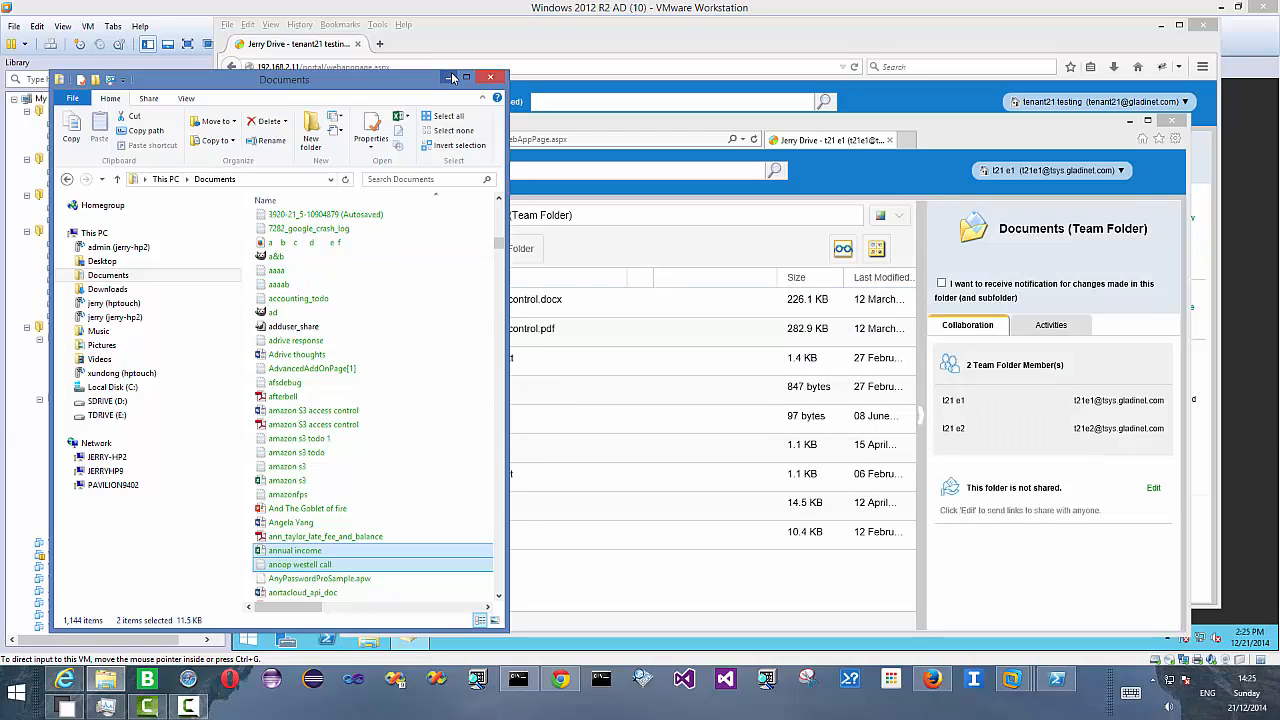
{"action": "left_click", "coordinate": [450, 77]}
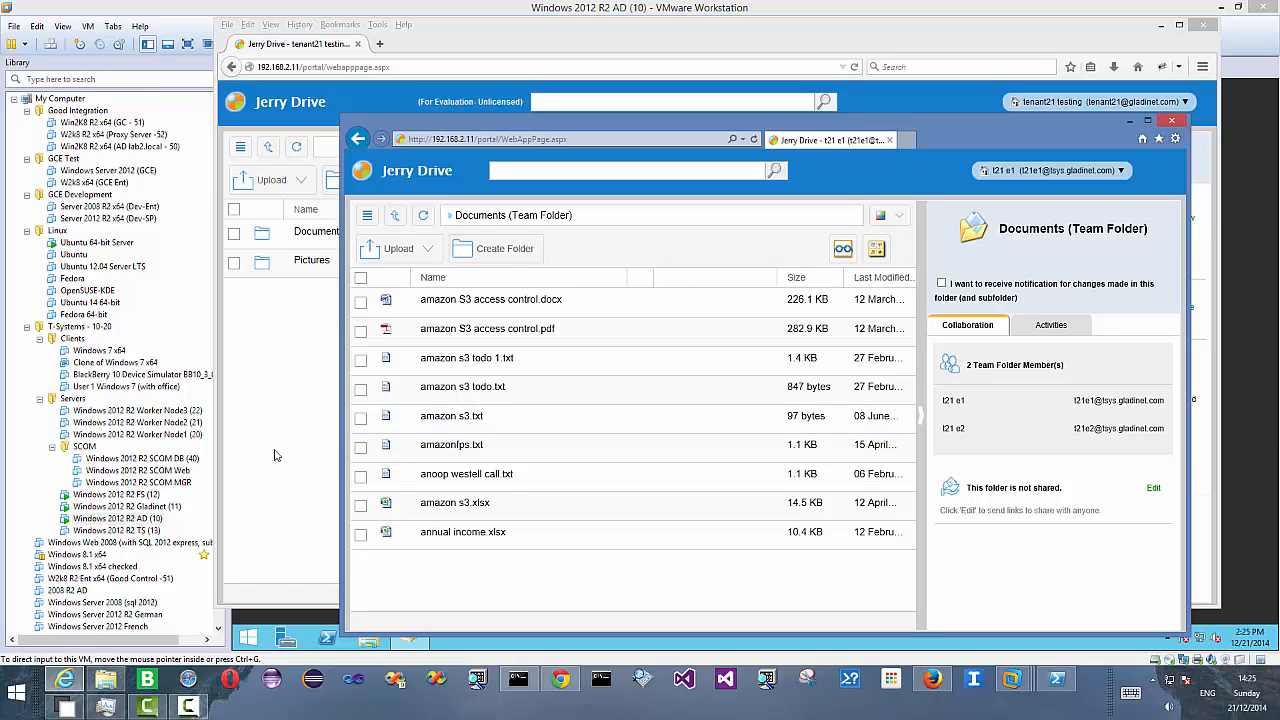
- Switch to Opera and sign in to Jerry Drive as user t21 e2 on the tsys.gladinet.com domain
{"action": "left_click", "coordinate": [230, 680]}
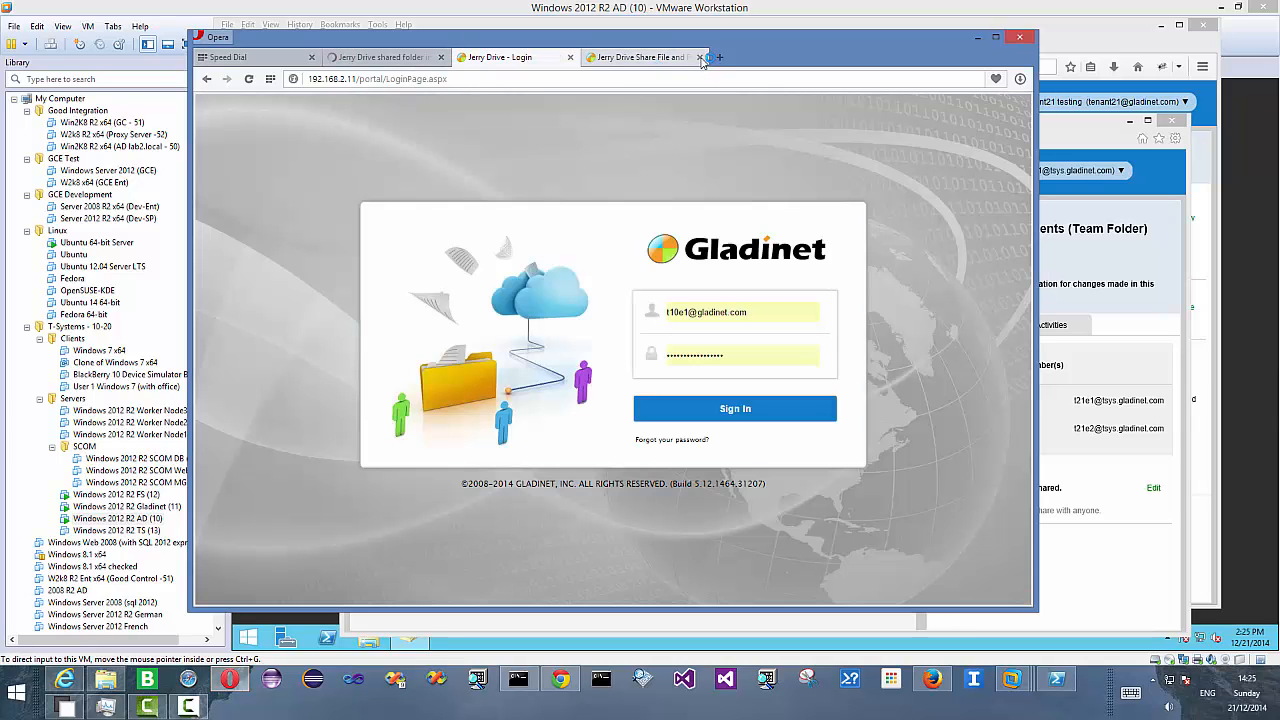
{"action": "left_click", "coordinate": [699, 57]}
{"action": "left_click", "coordinate": [684, 313]}
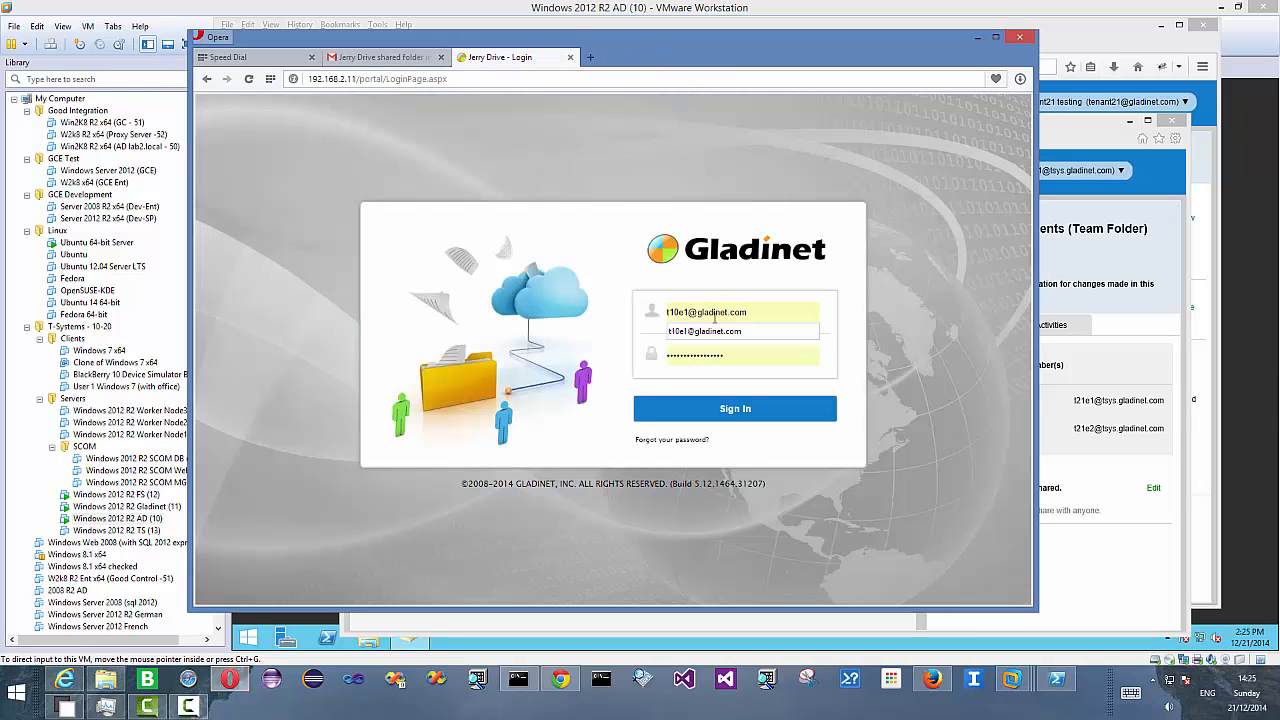
{"action": "key", "text": "BackSpace"}
{"action": "key", "text": "BackSpace"}
{"action": "type", "text": "21"}
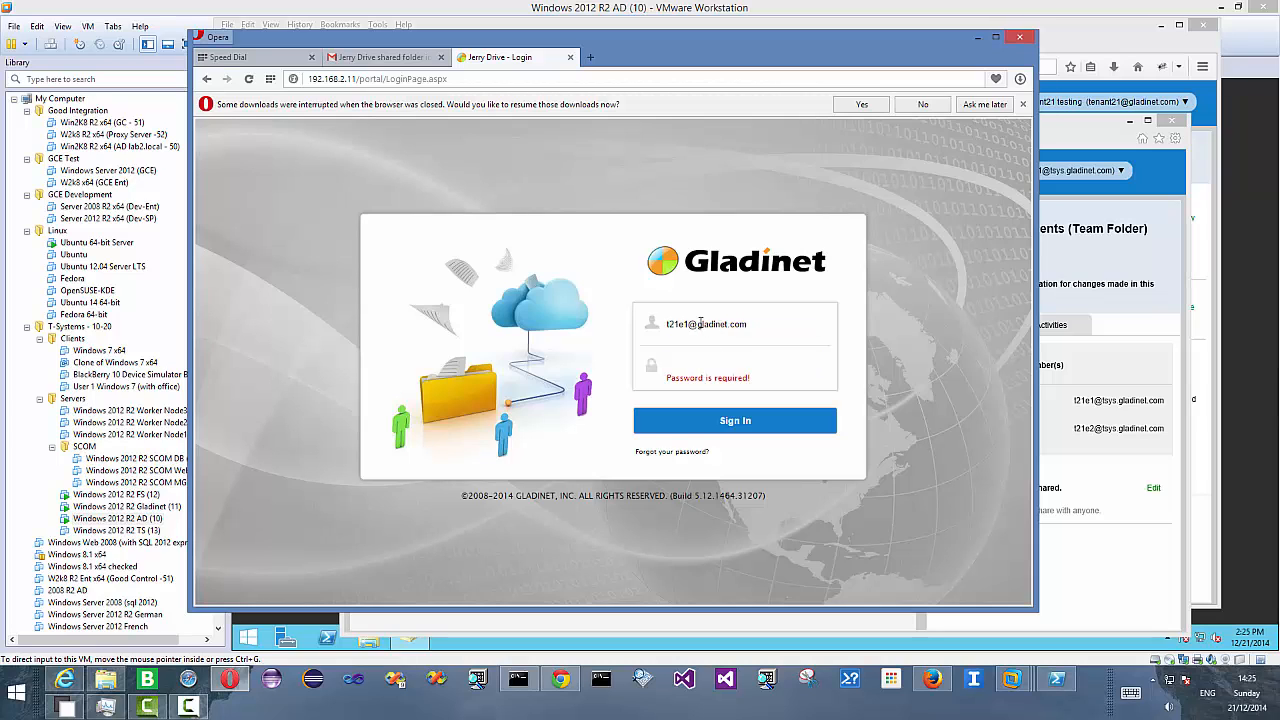
{"action": "left_click", "coordinate": [689, 325]}
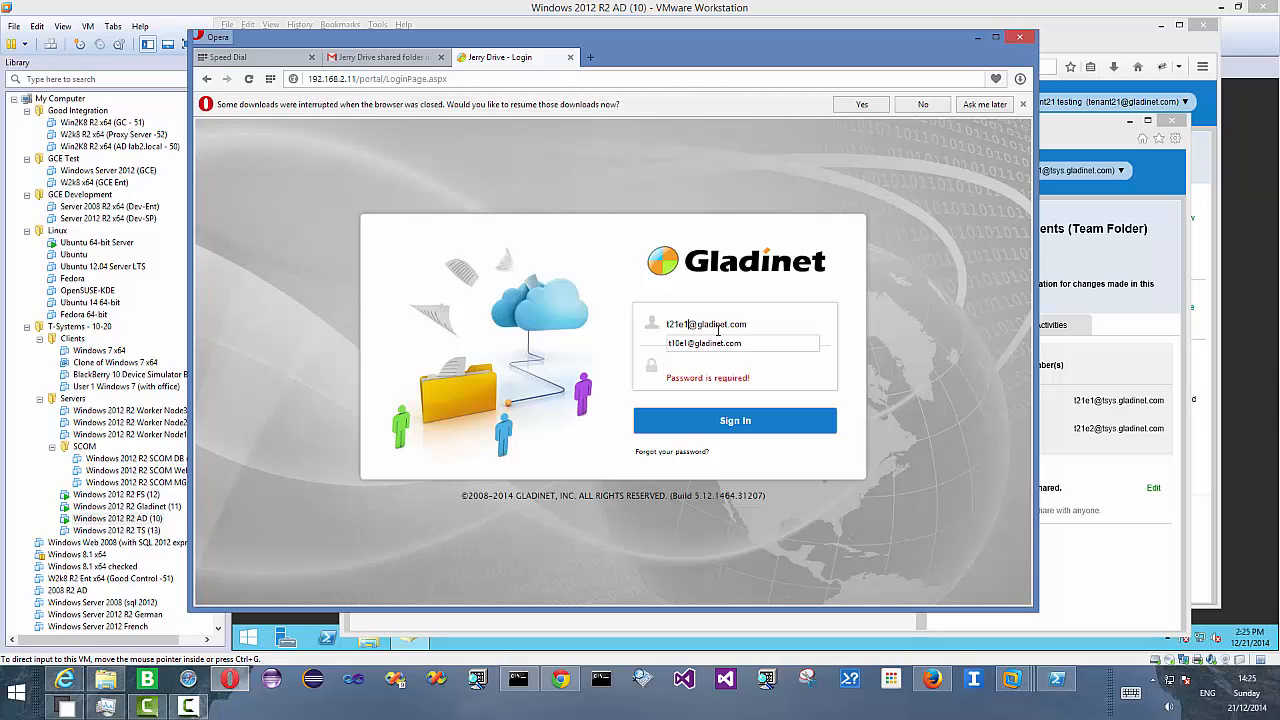
{"action": "key", "text": "BackSpace"}
{"action": "type", "text": "2"}
{"action": "key", "text": "Right"}
{"action": "type", "text": "tsys."}
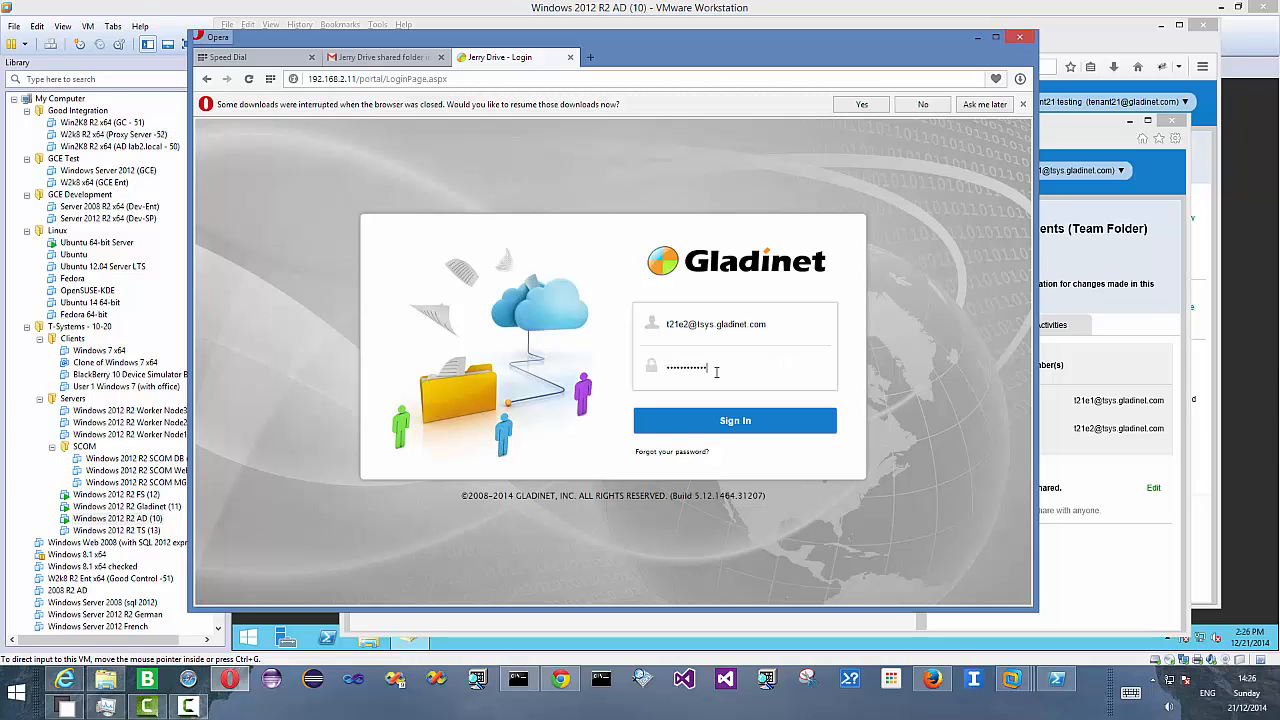
{"action": "left_click", "coordinate": [761, 434]}
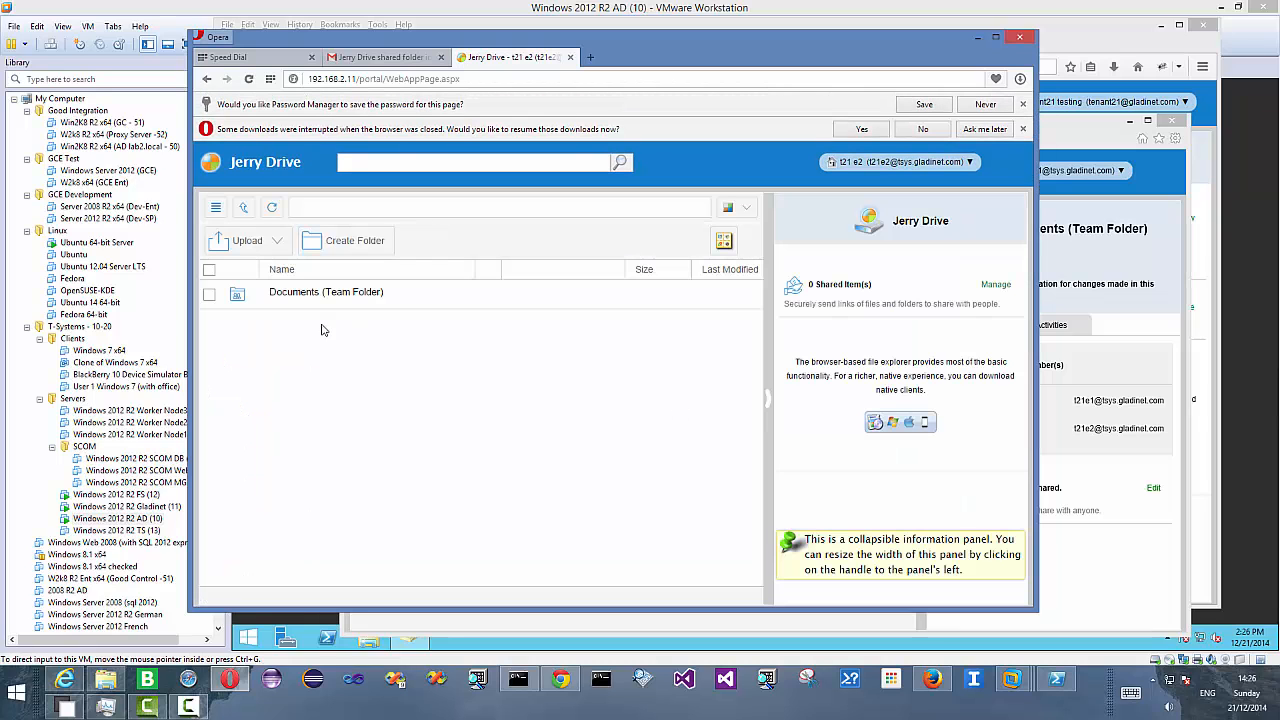
- Open the Documents team folder as t21 e2 and try to upload the apptix file by drag and drop
{"action": "left_click", "coordinate": [311, 292]}
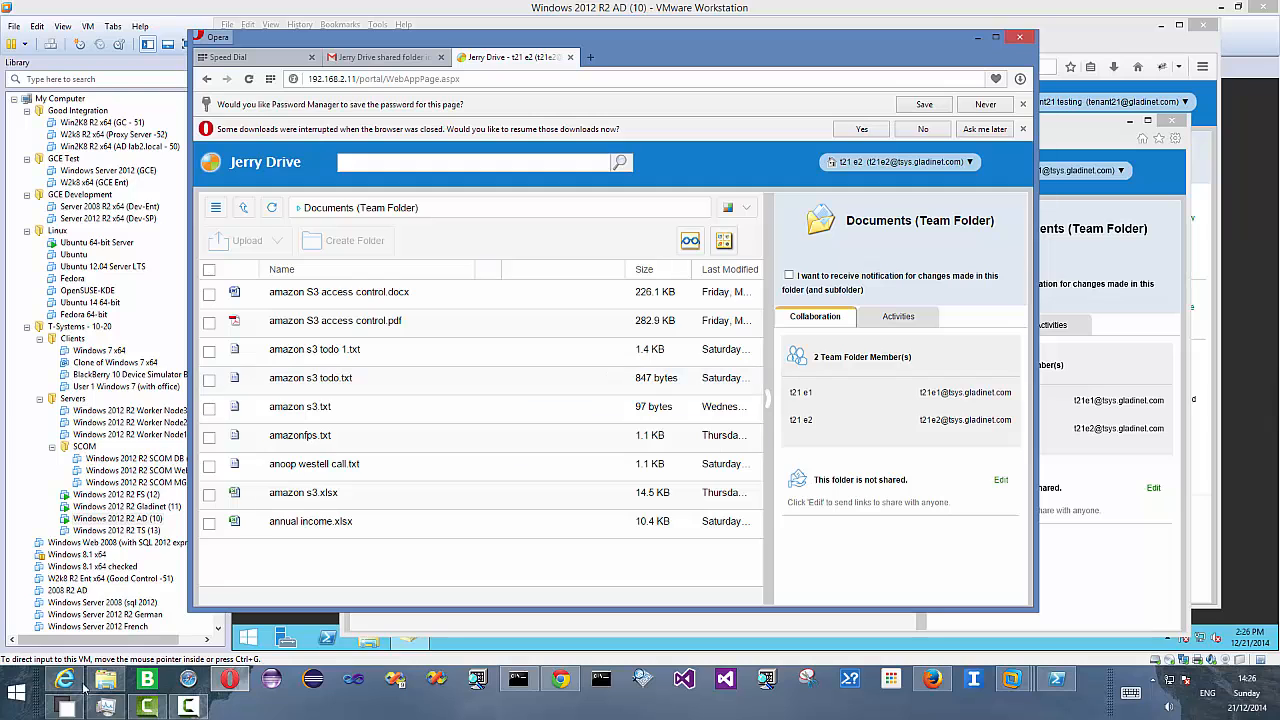
{"action": "left_click", "coordinate": [105, 680]}
{"action": "scroll", "coordinate": [329, 569], "scroll_direction": "down", "scroll_amount": 3}
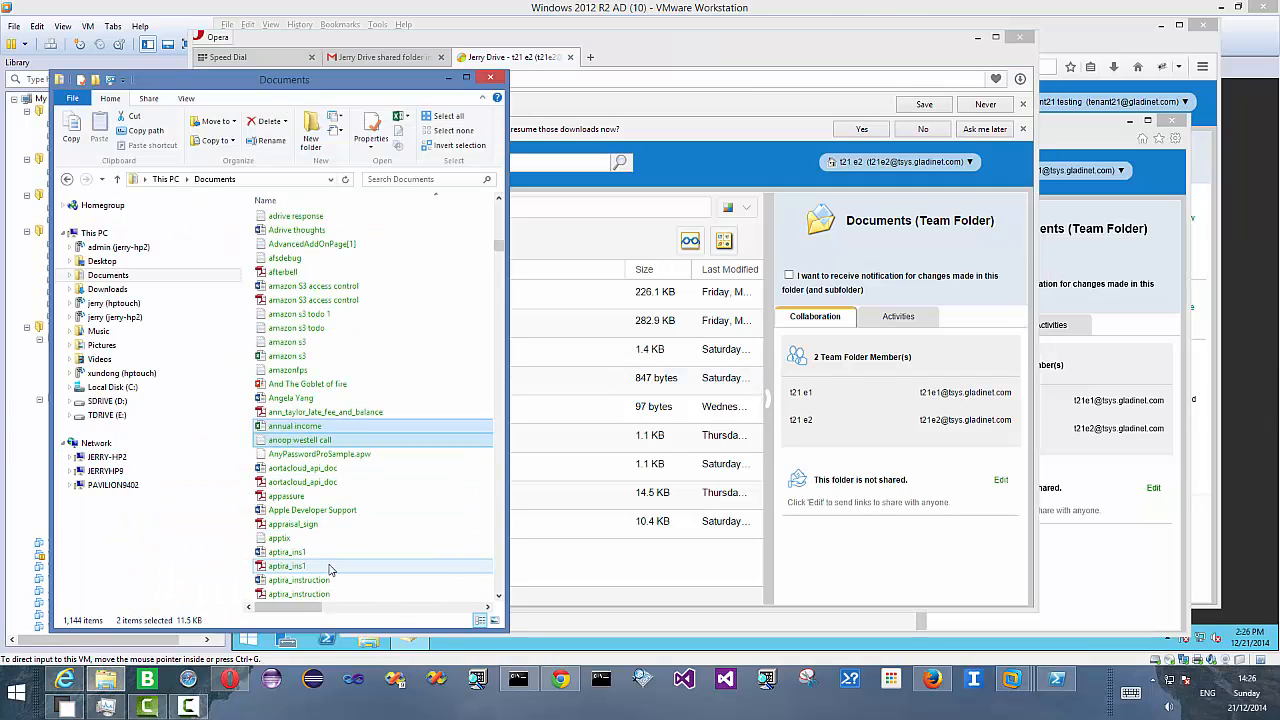
{"action": "left_click", "coordinate": [316, 468]}
{"action": "left_click", "coordinate": [321, 455]}
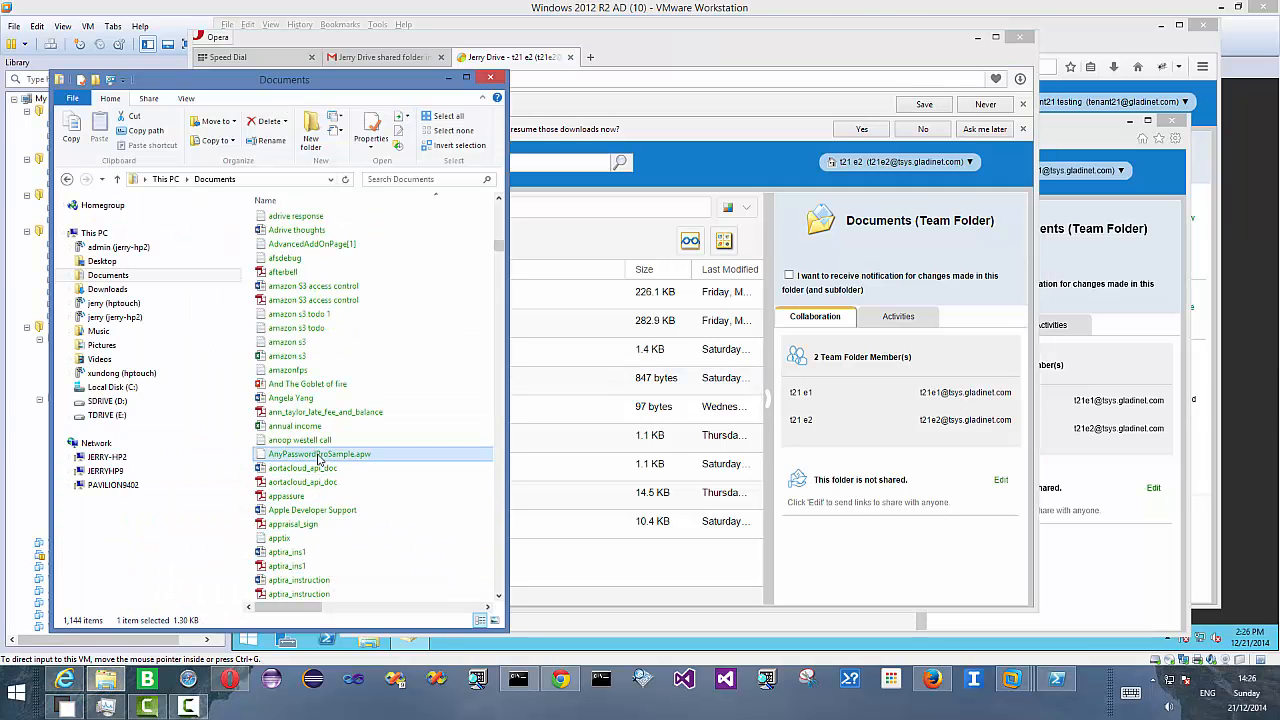
{"action": "left_click", "coordinate": [289, 541]}
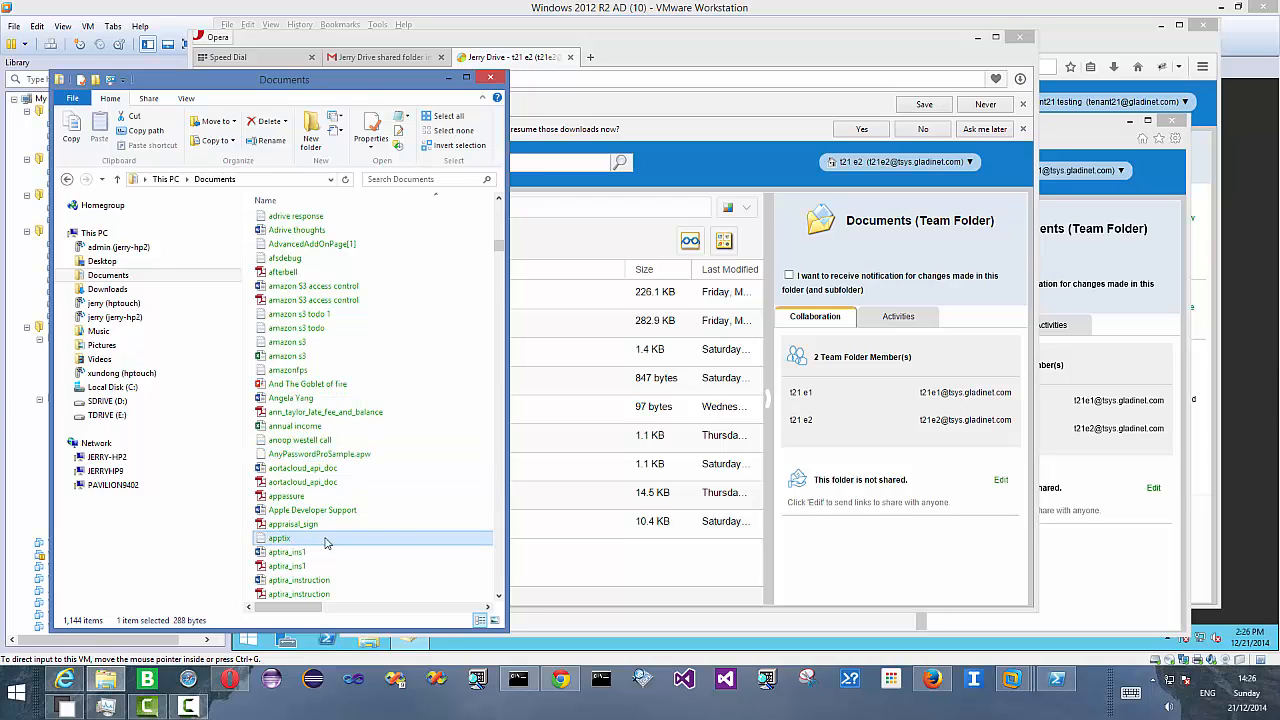
{"action": "left_click_drag", "start_coordinate": [325, 541], "coordinate": [687, 312]}
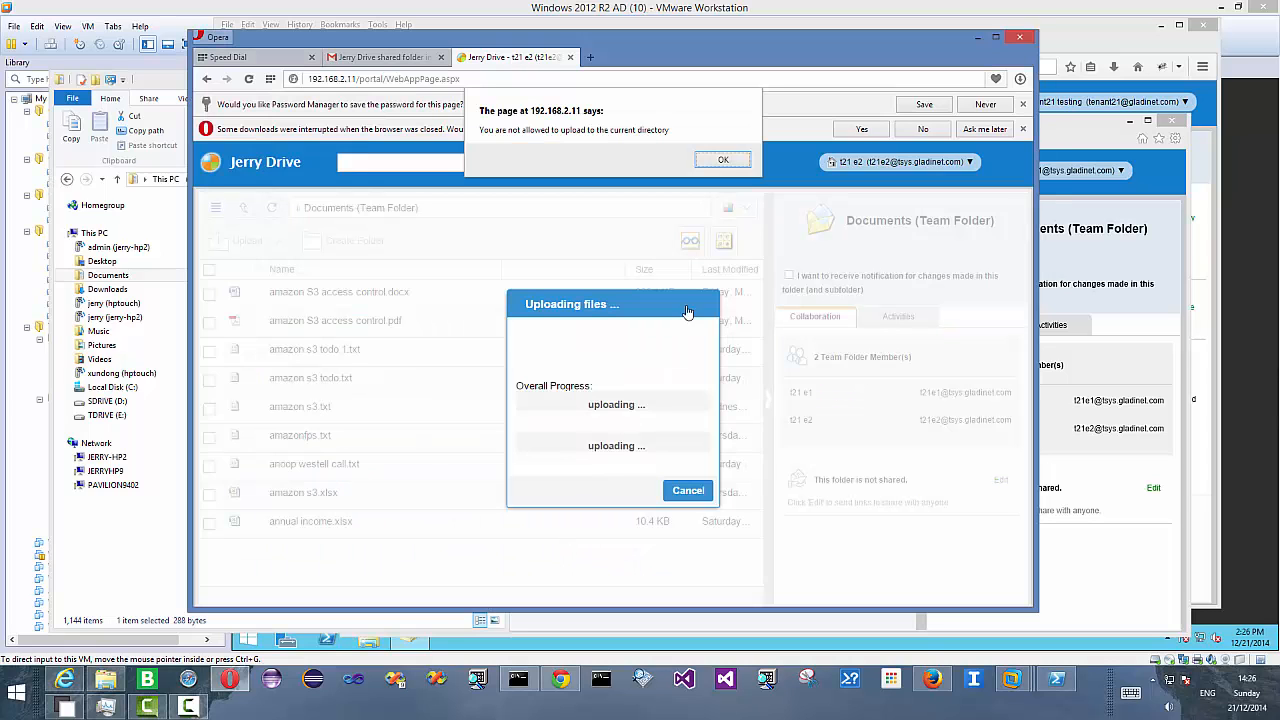
{"action": "left_click", "coordinate": [722, 157]}
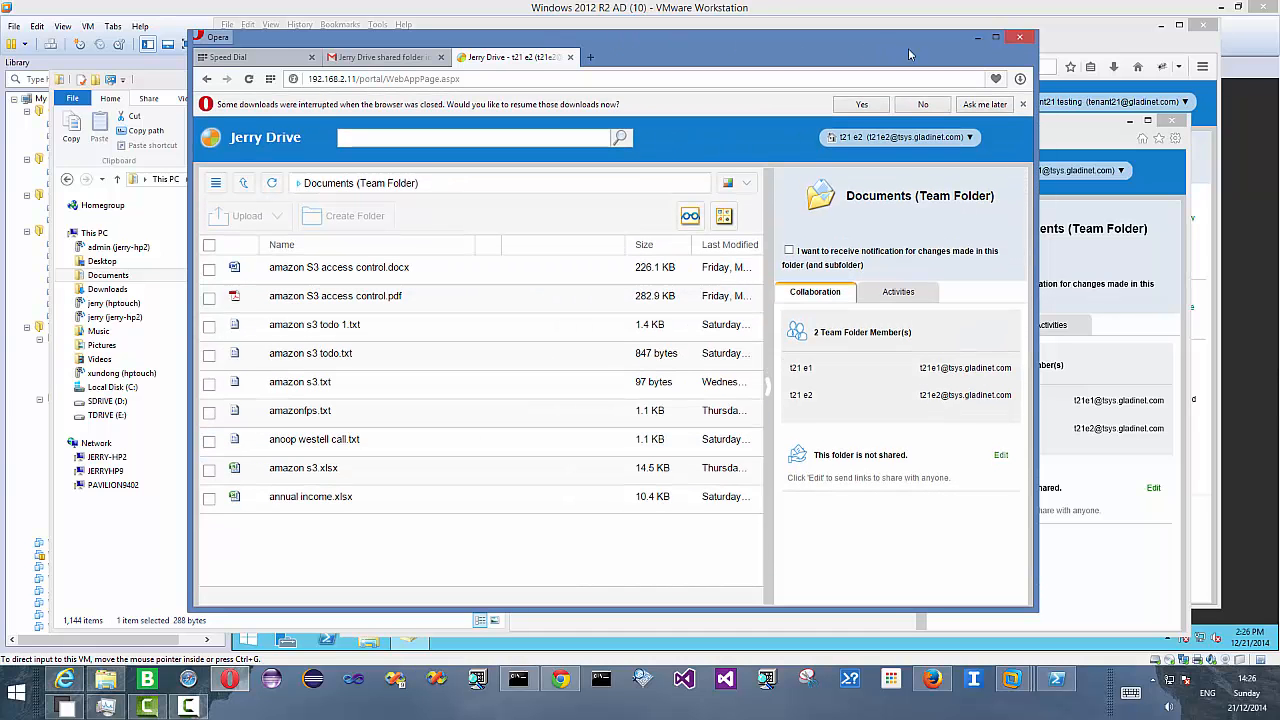
- Return to t21 e1's browser window and change the Jerry Drive theme to Lime Green
{"action": "left_click", "coordinate": [975, 40]}
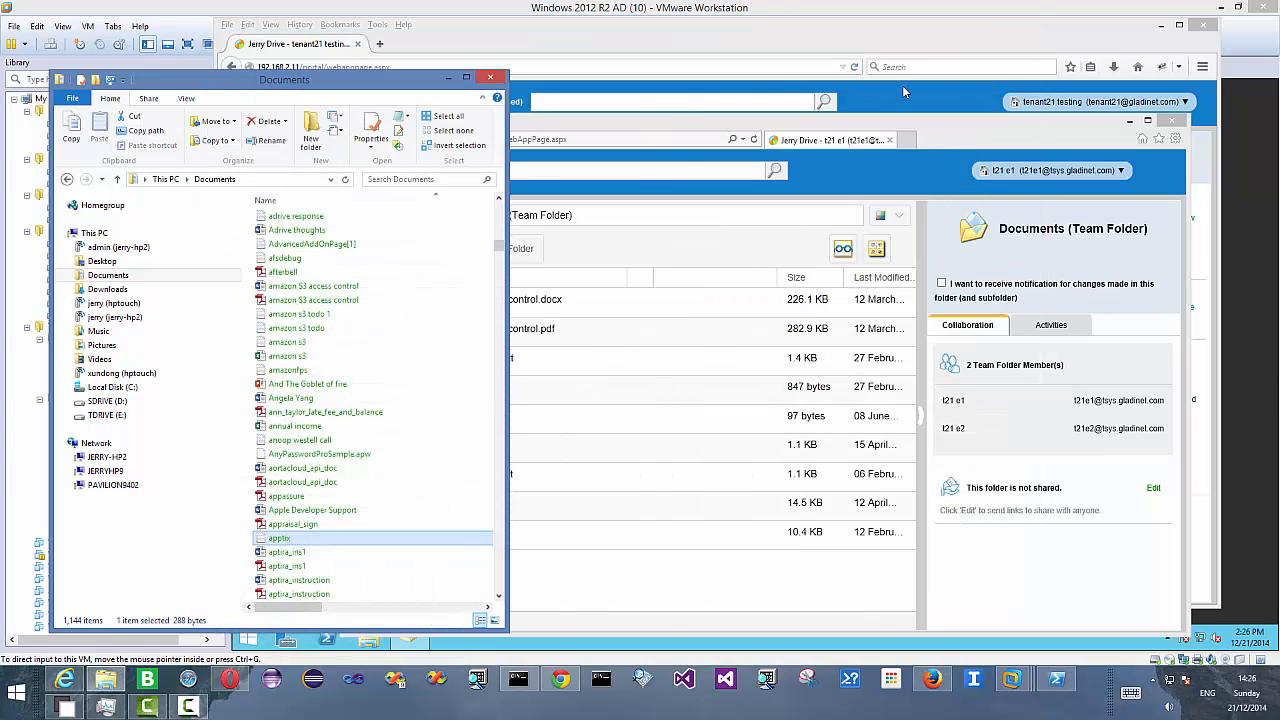
{"action": "left_click", "coordinate": [574, 683]}
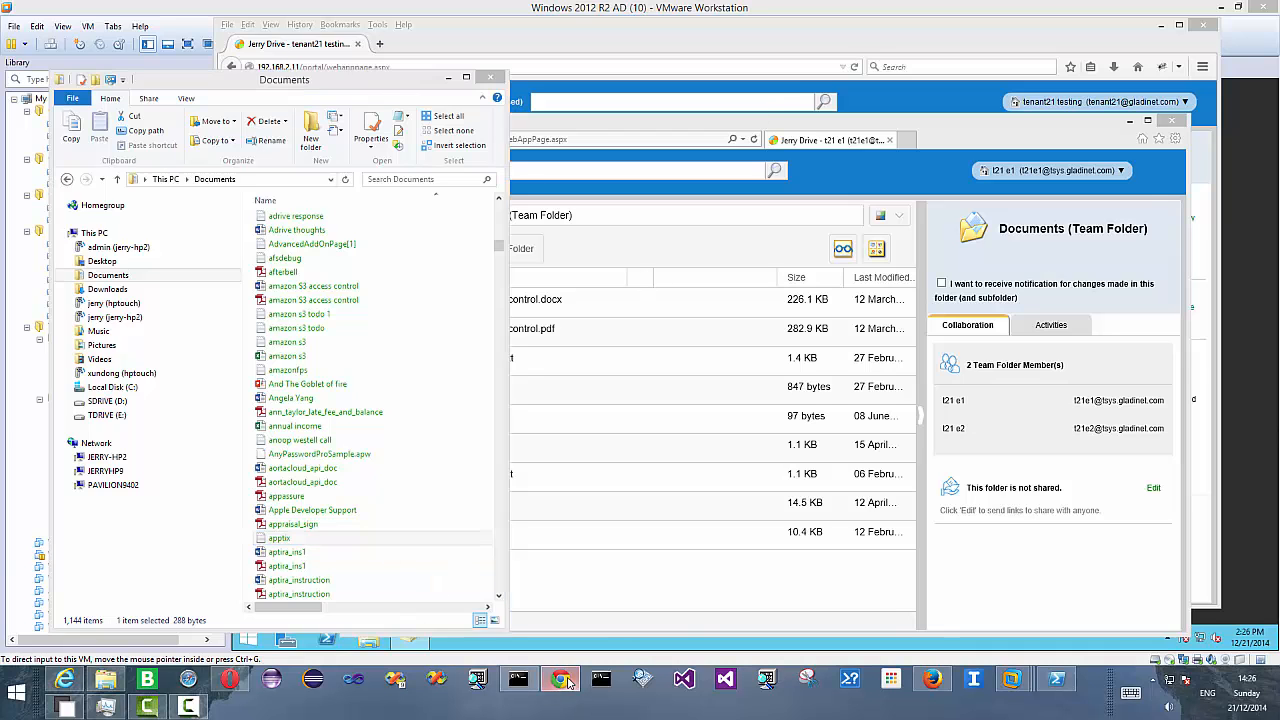
{"action": "left_click", "coordinate": [1206, 16]}
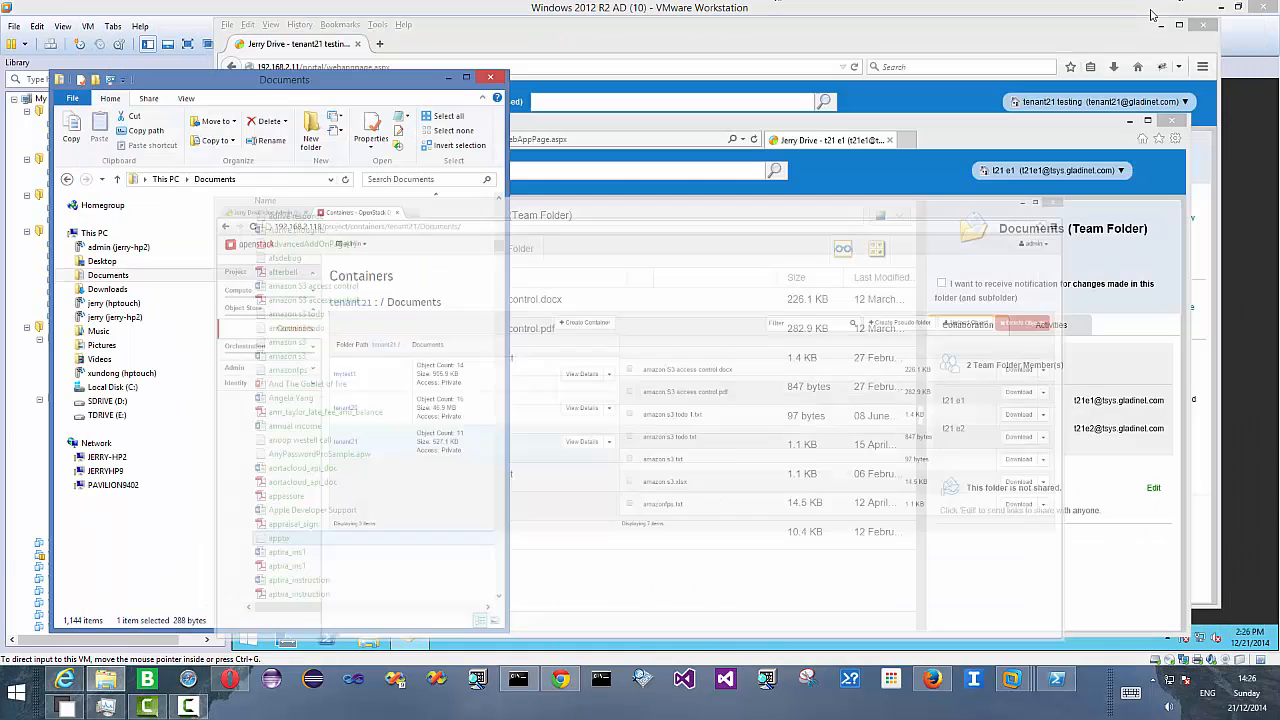
{"action": "left_click", "coordinate": [970, 128]}
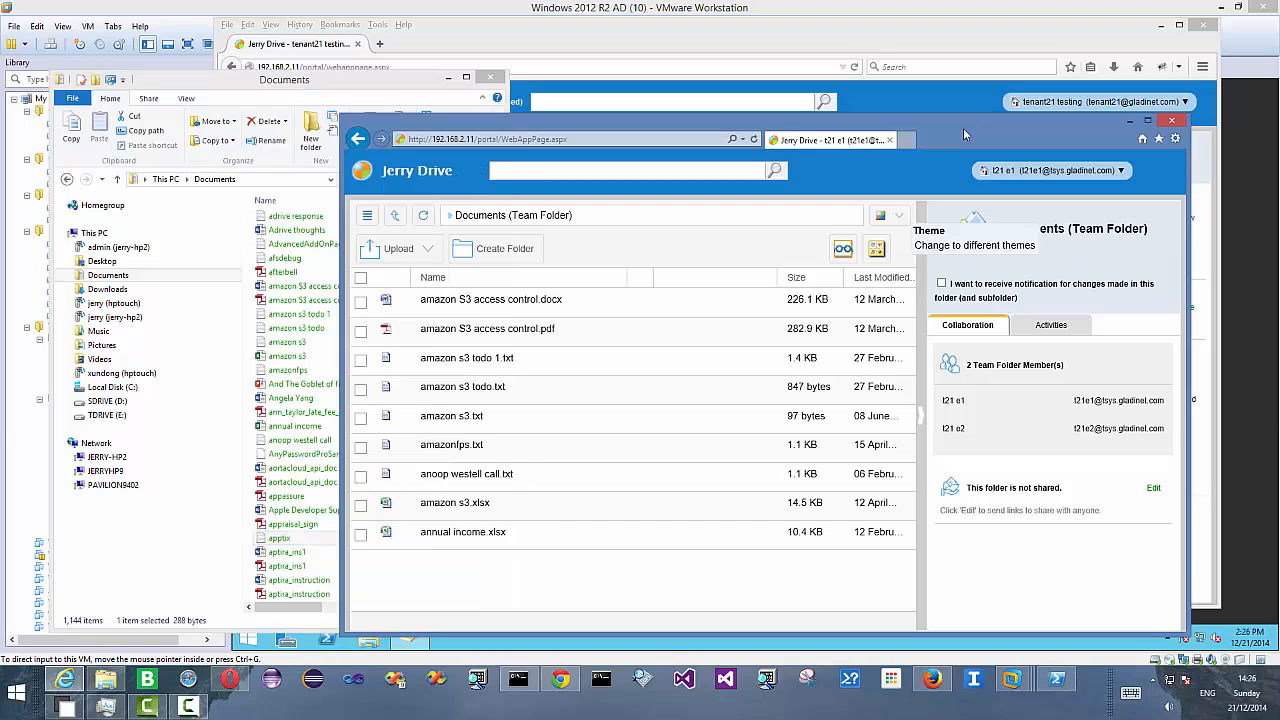
{"action": "left_click", "coordinate": [881, 216]}
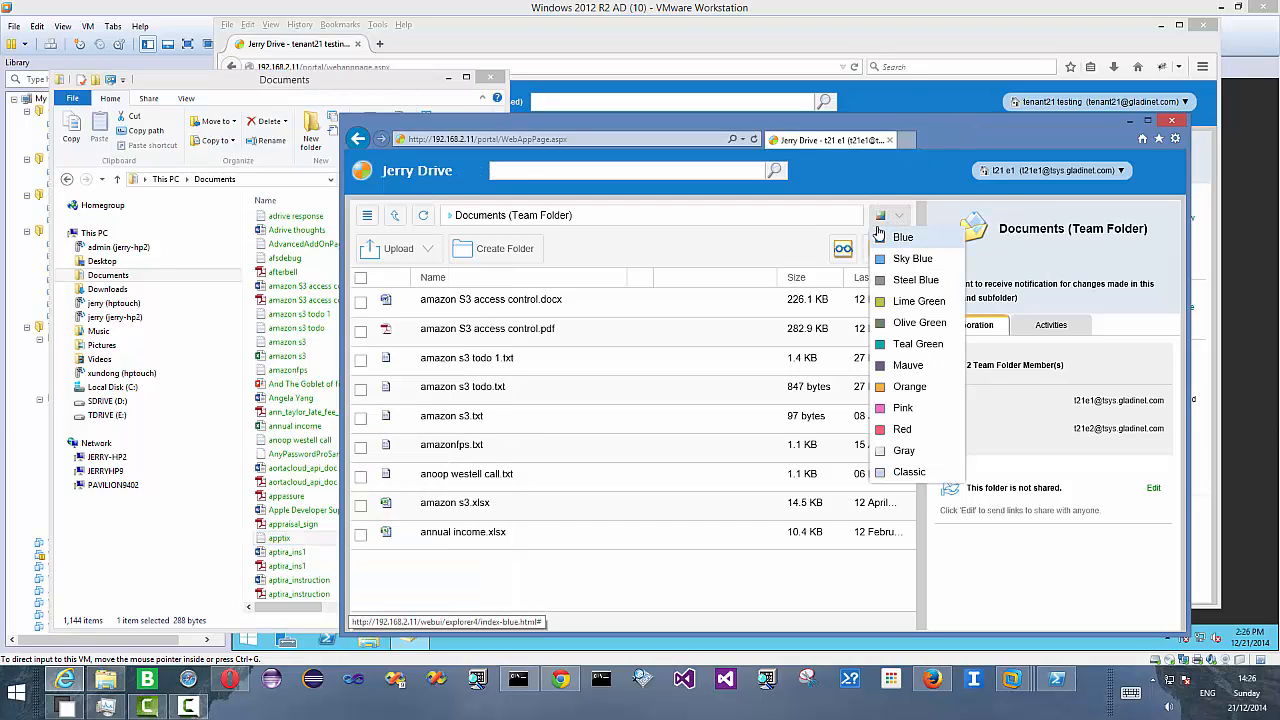
{"action": "left_click", "coordinate": [906, 304]}
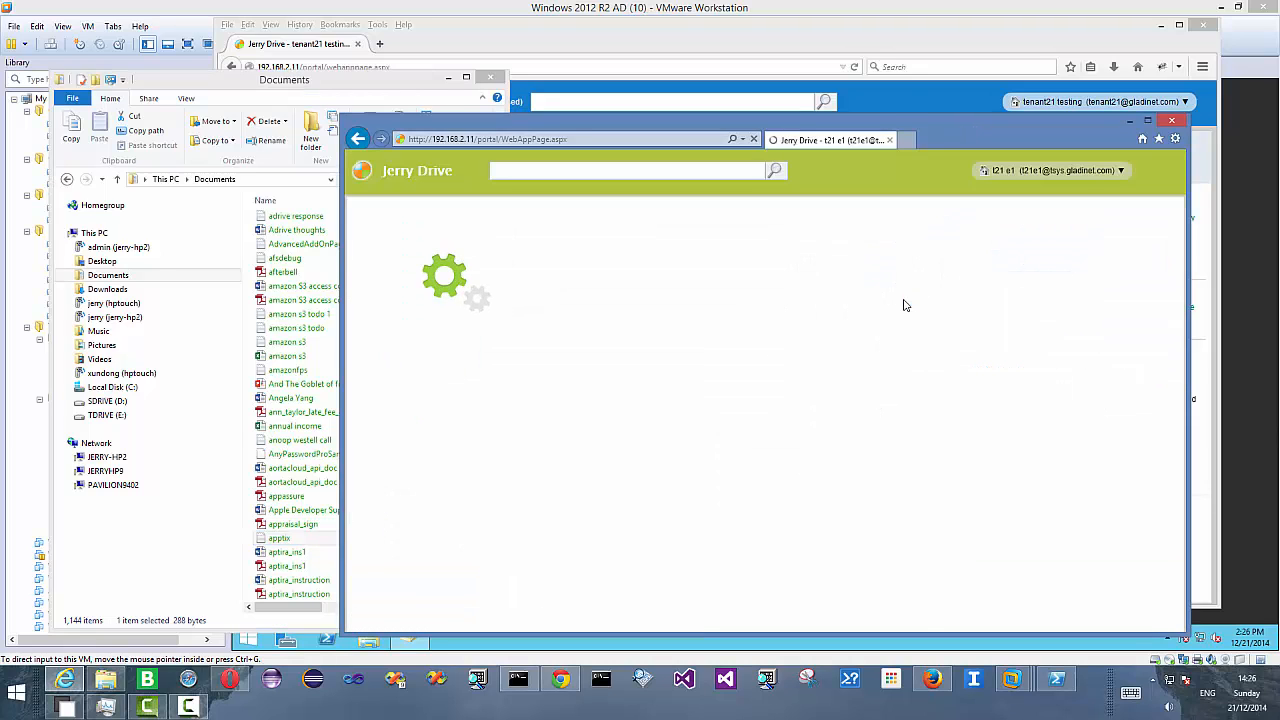
- In t21 e2's Opera window, change the Jerry Drive theme to Mauve
{"action": "left_click", "coordinate": [230, 680]}
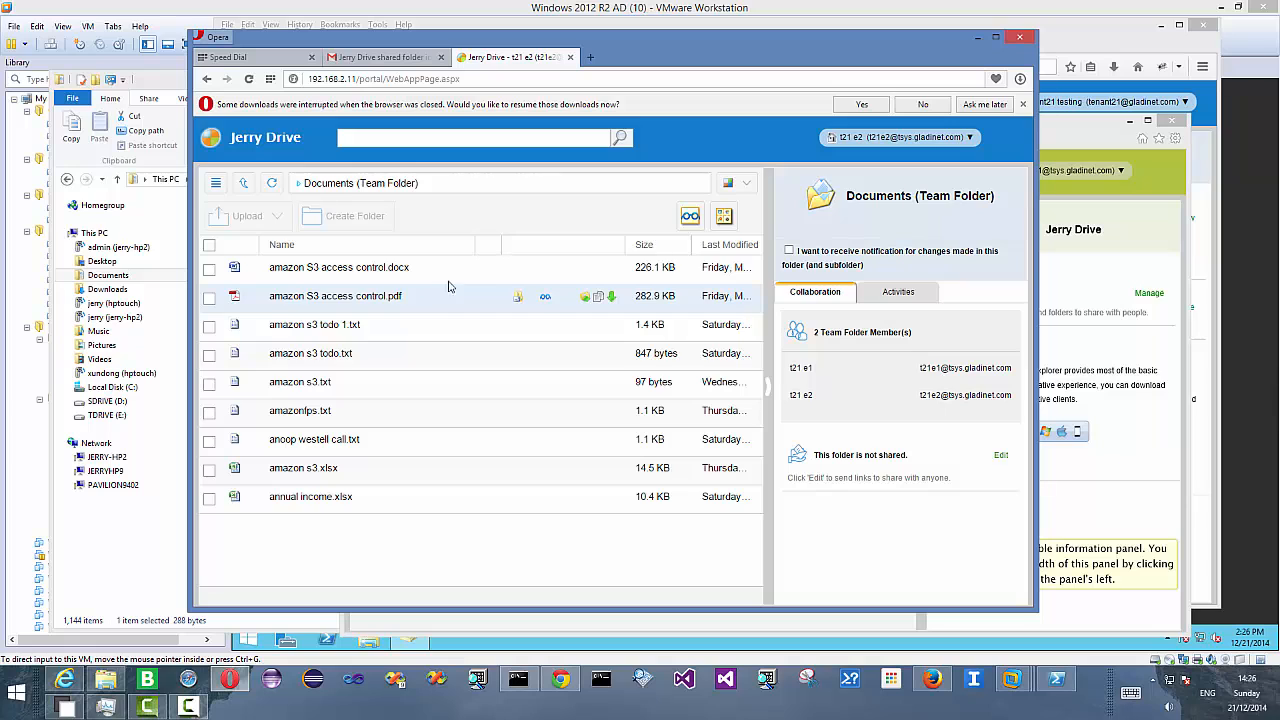
{"action": "left_click", "coordinate": [736, 183]}
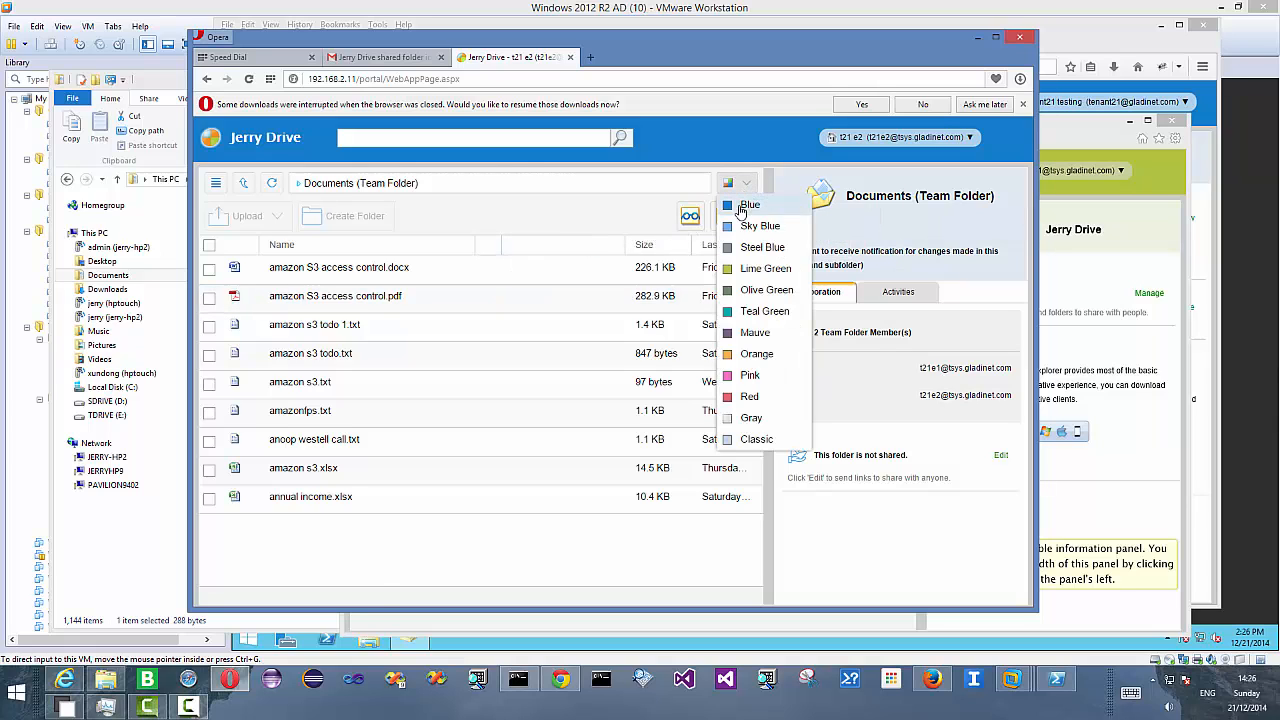
{"action": "left_click", "coordinate": [750, 336]}
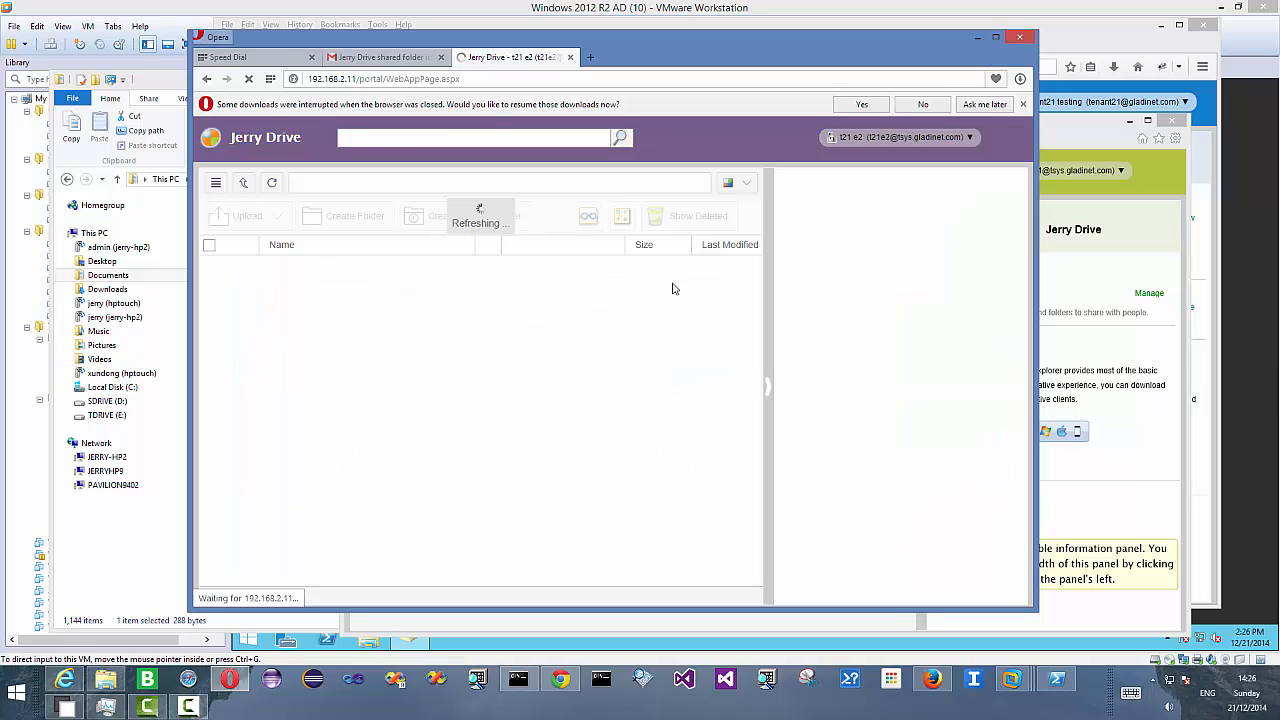
{"action": "left_click_drag", "start_coordinate": [831, 57], "coordinate": [746, 46]}
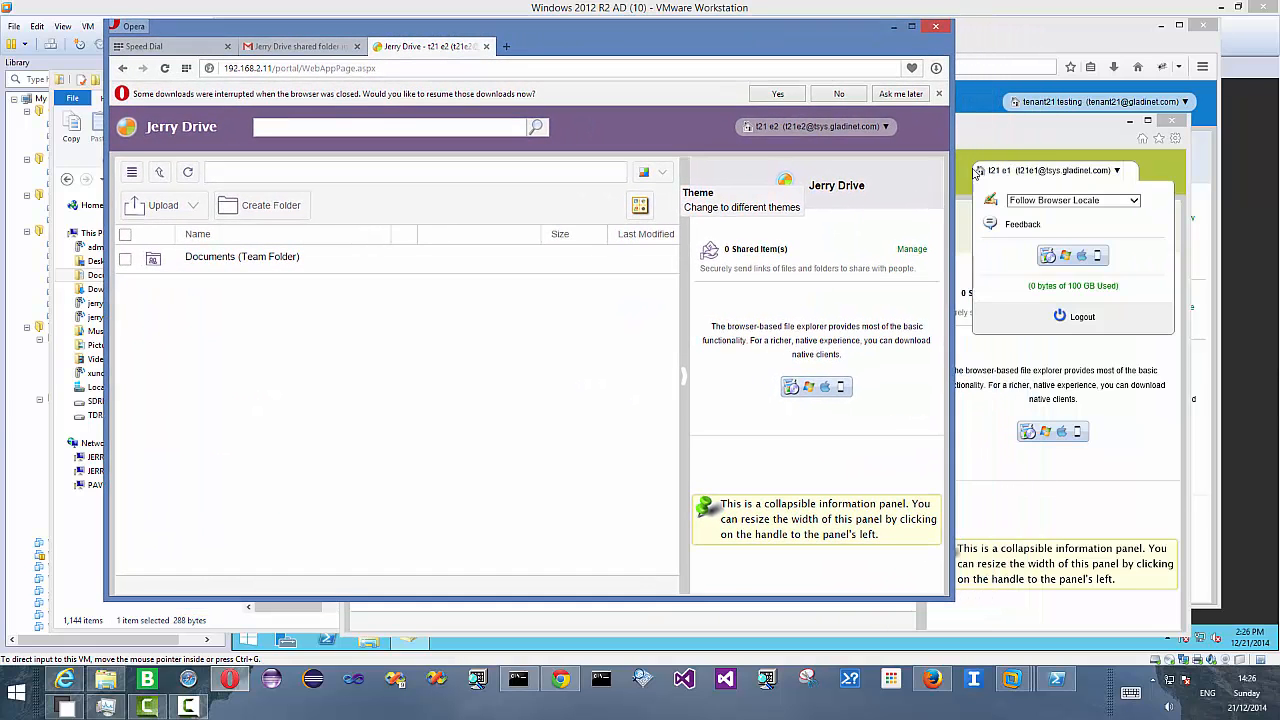
- In the tenant admin's browser, open the Documents folder and create a subfolder named TopSecret
{"action": "left_click", "coordinate": [64, 680]}
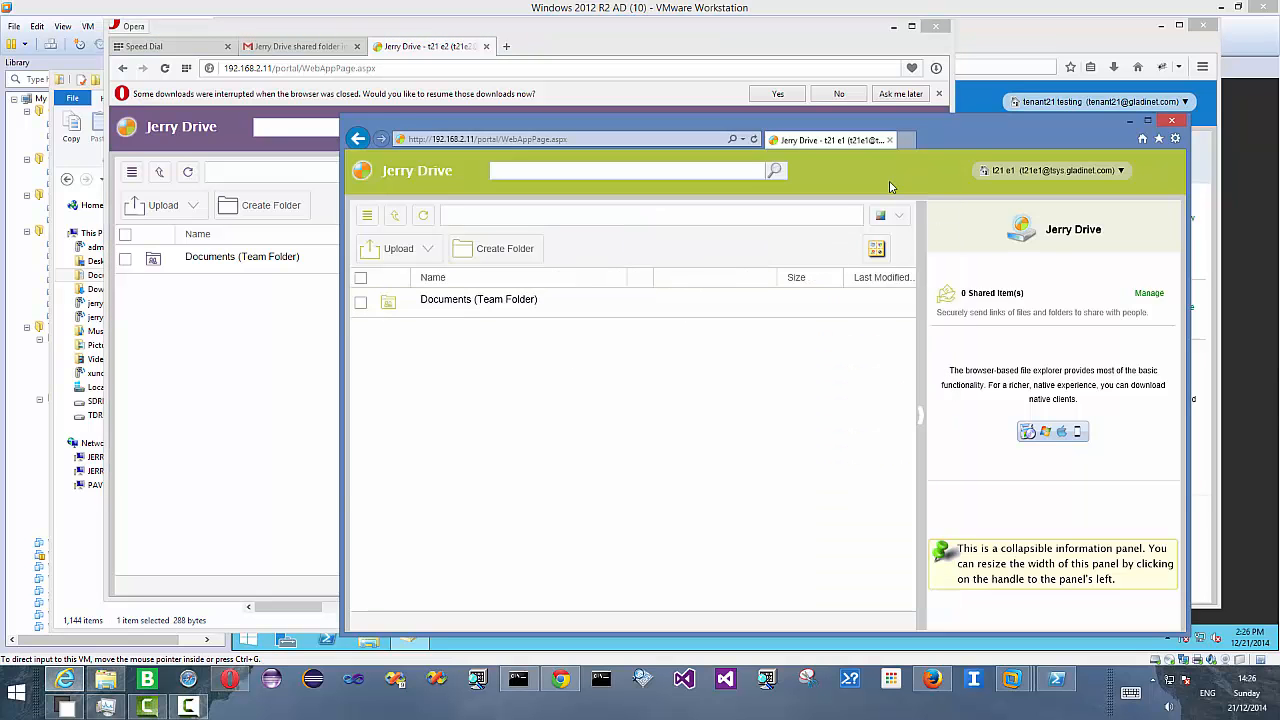
{"action": "left_click_drag", "start_coordinate": [981, 140], "coordinate": [897, 118]}
{"action": "left_click", "coordinate": [1065, 42]}
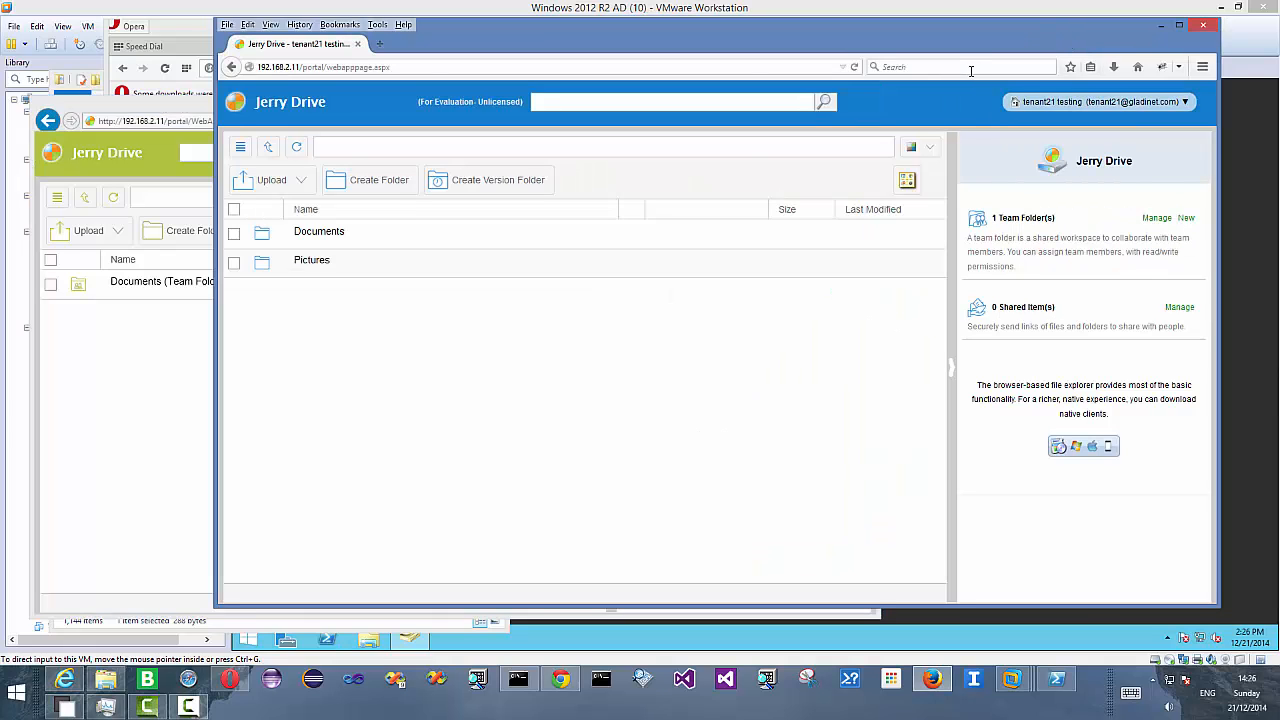
{"action": "left_click", "coordinate": [1028, 103]}
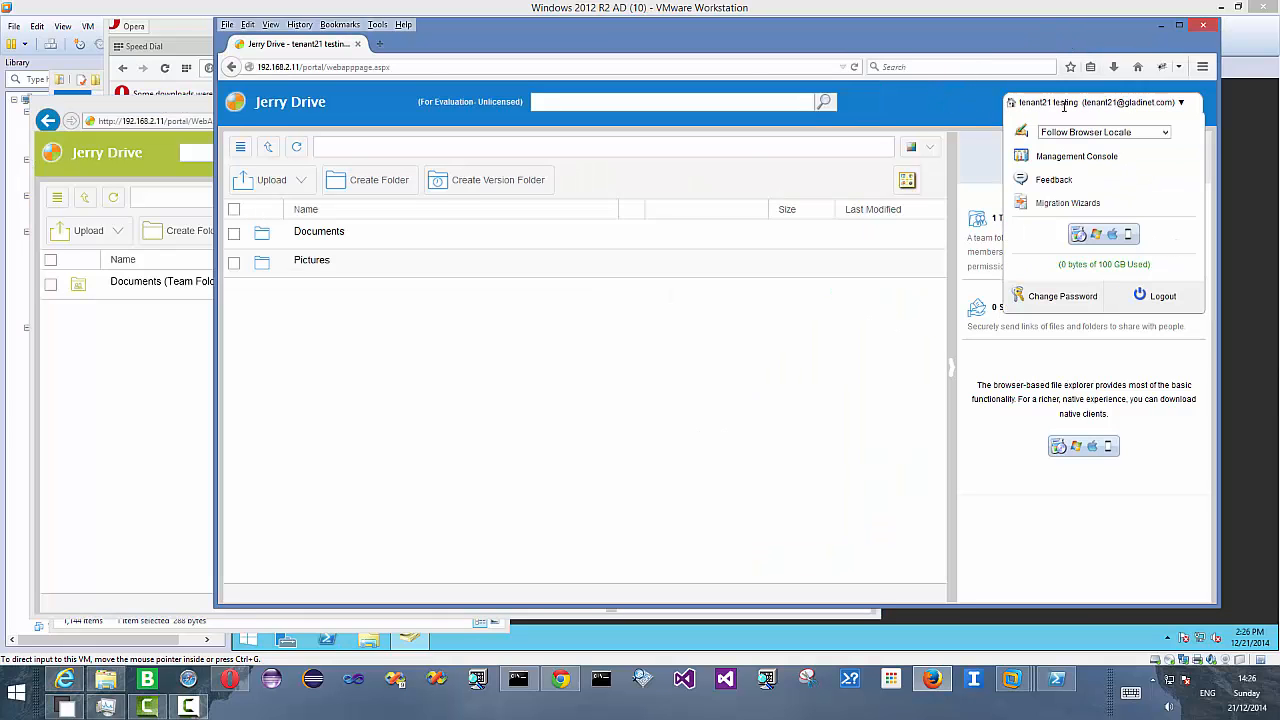
{"action": "left_click", "coordinate": [334, 234]}
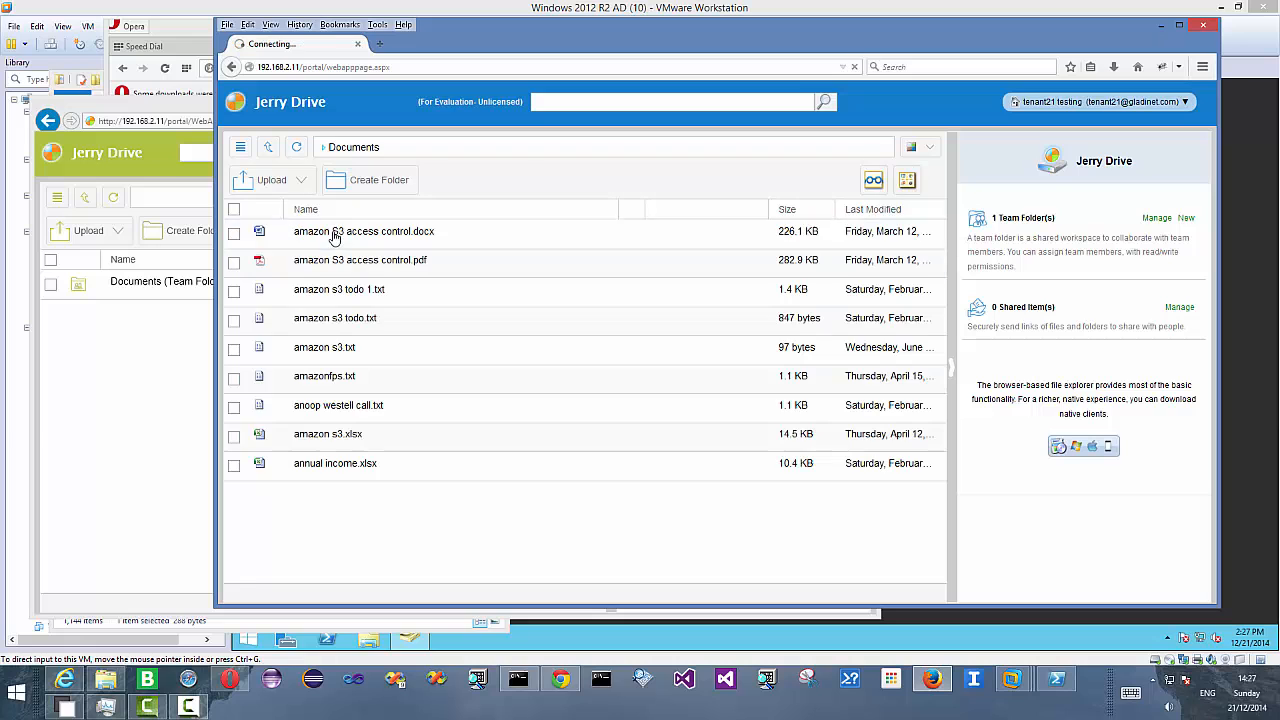
{"action": "left_click", "coordinate": [372, 185]}
{"action": "type", "text": "TopS"}
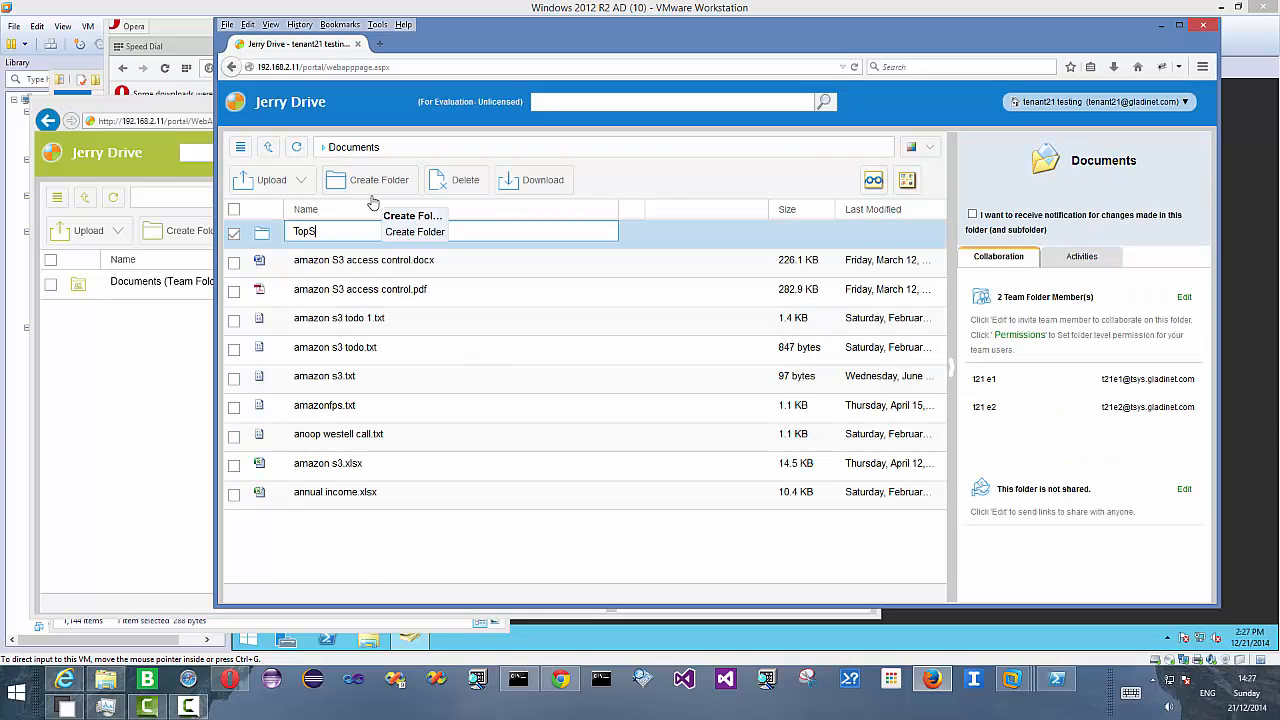
{"action": "type", "text": "ecret"}
{"action": "key", "text": "Return"}
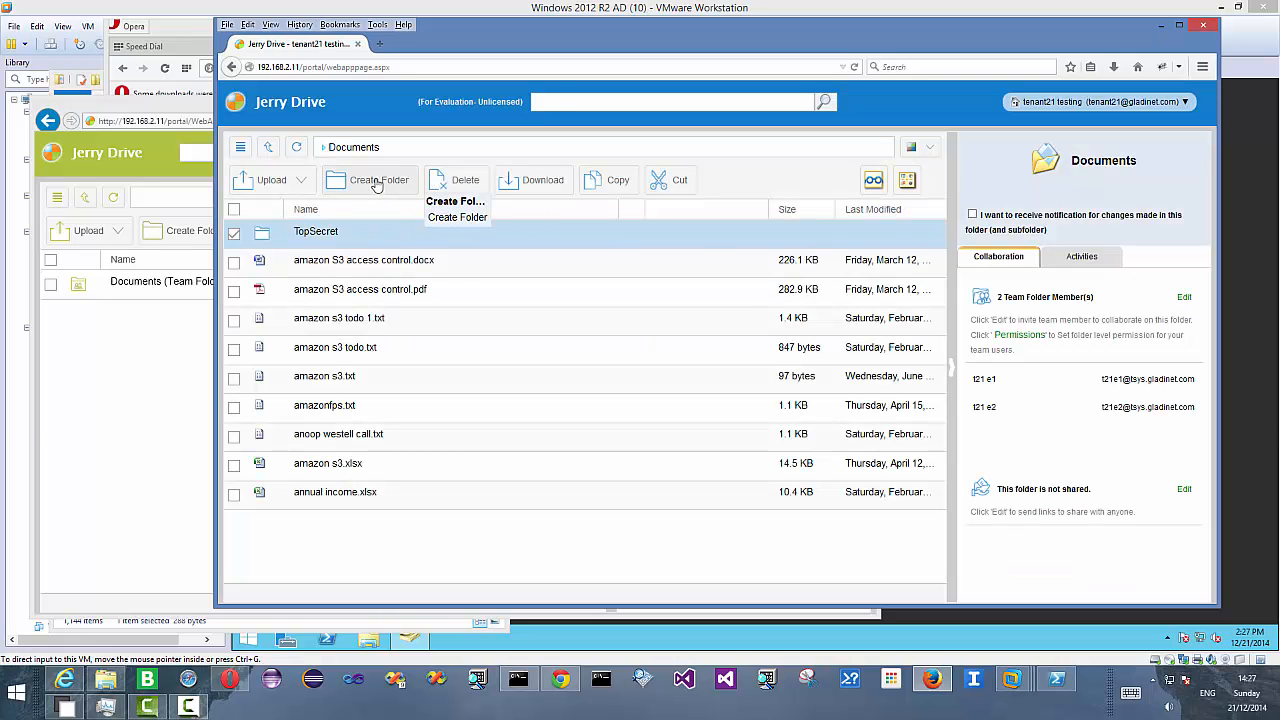
- Create another subfolder named Public Area in Documents
{"action": "left_click", "coordinate": [376, 184]}
{"action": "type", "text": "P"}
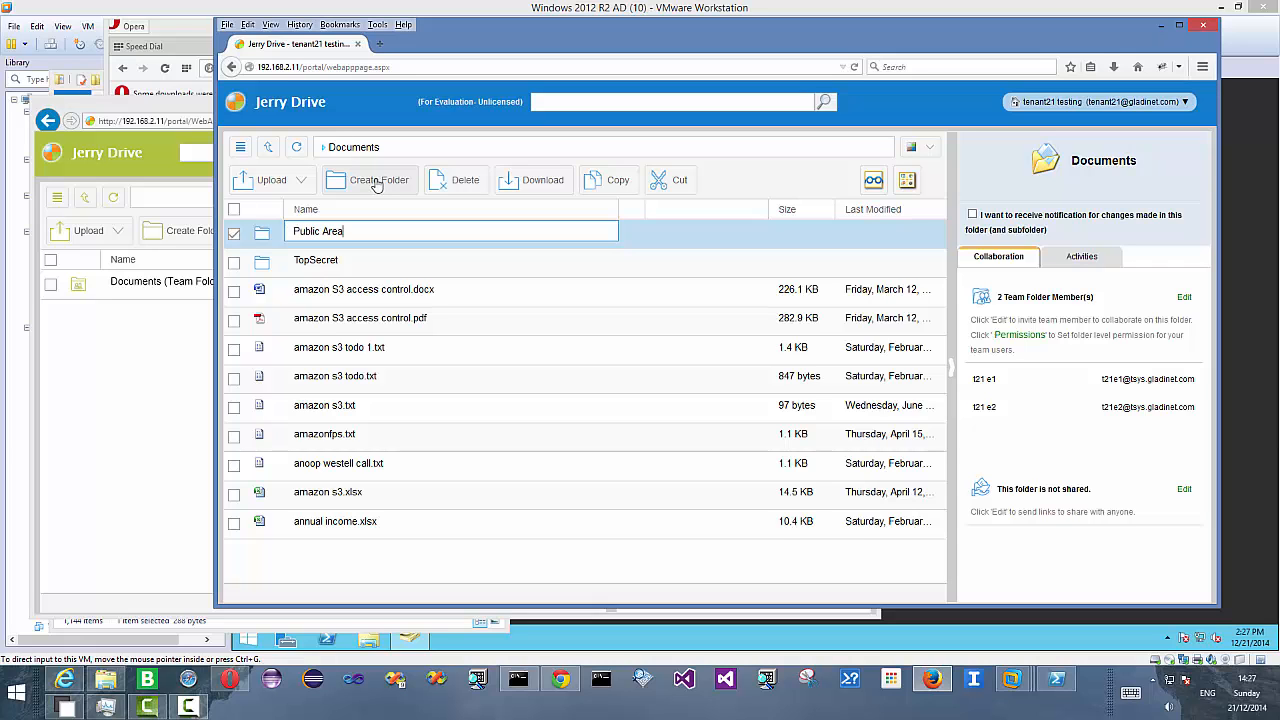
{"action": "type", "text": "ublic Area"}
{"action": "key", "text": "Return"}
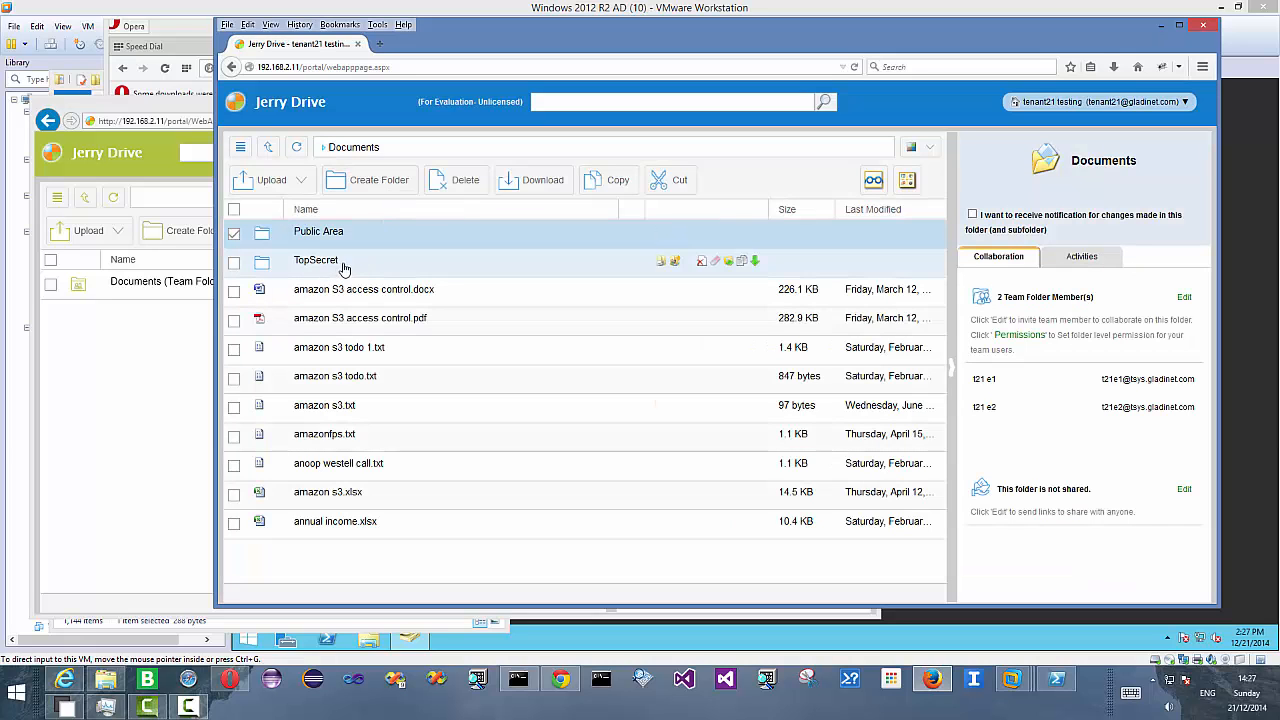
- Open the TopSecret folder and upload both aptira_instruction files into it by drag and drop
{"action": "double_click", "coordinate": [494, 270]}
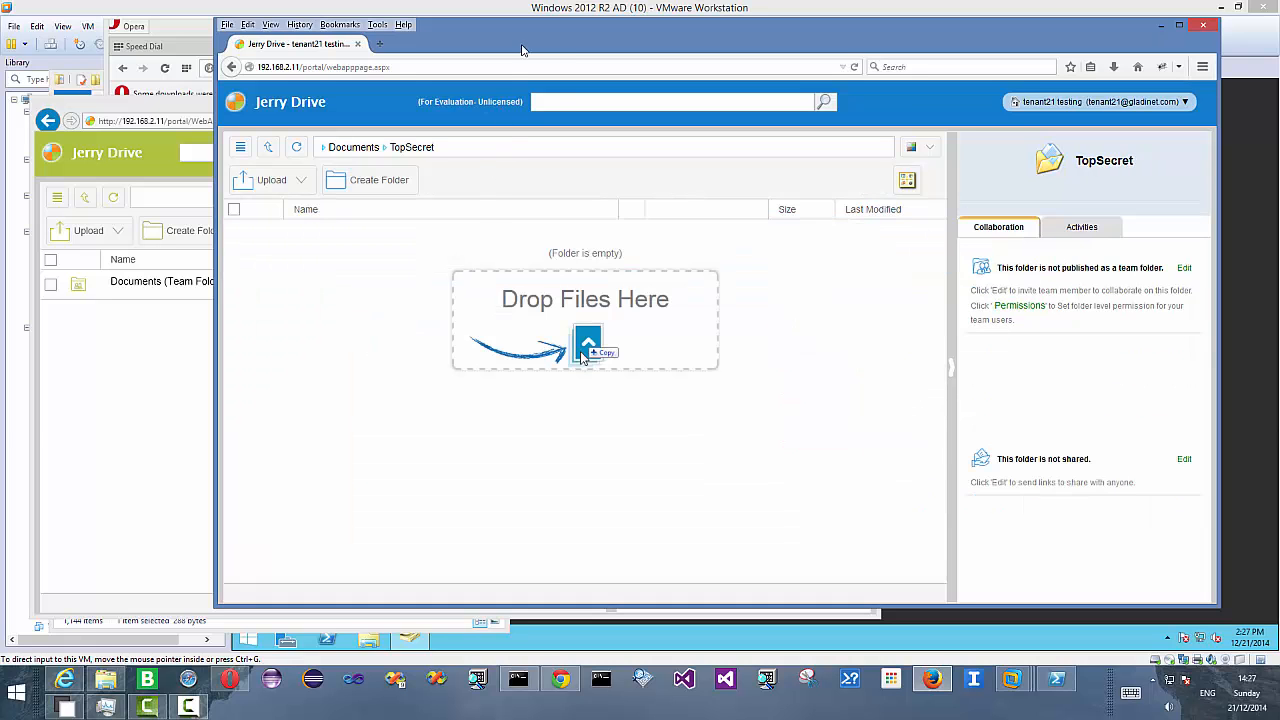
{"action": "left_click", "coordinate": [105, 680]}
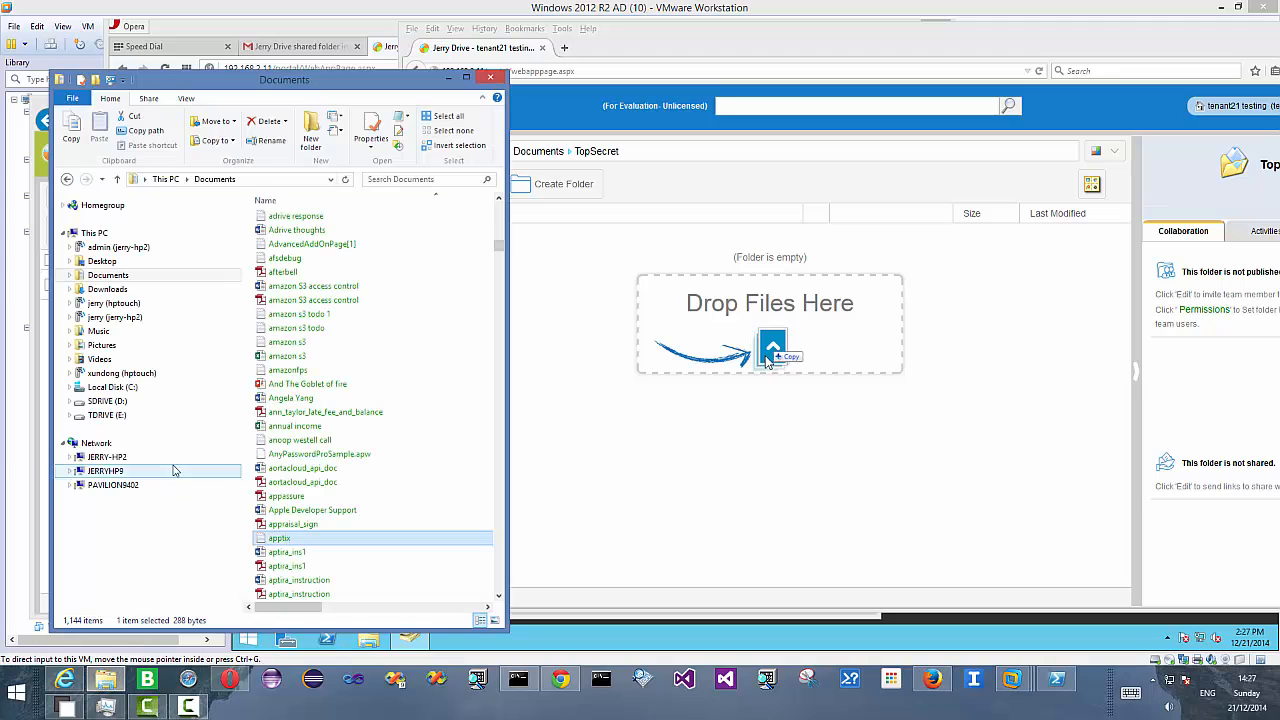
{"action": "left_click", "coordinate": [298, 580]}
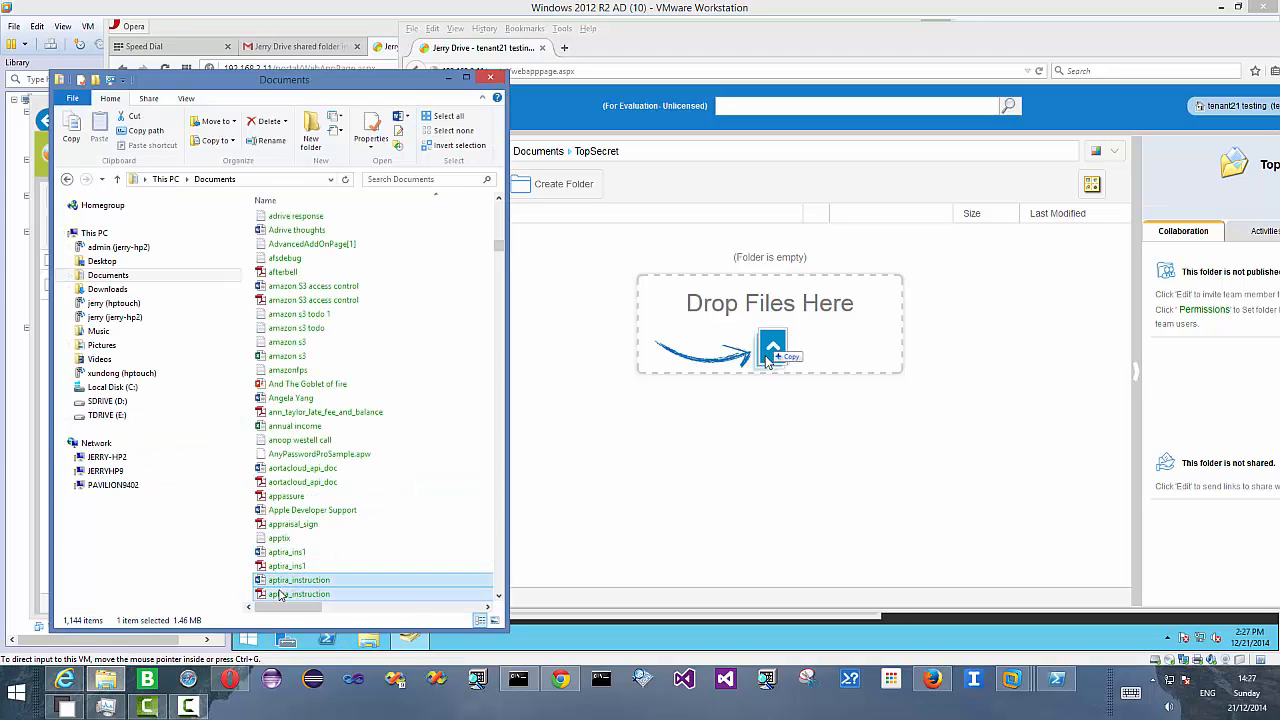
{"action": "left_click", "coordinate": [298, 594], "text": "shift"}
{"action": "left_click_drag", "start_coordinate": [300, 580], "coordinate": [743, 473]}
{"action": "left_click_drag", "start_coordinate": [767, 365], "coordinate": [767, 365]}
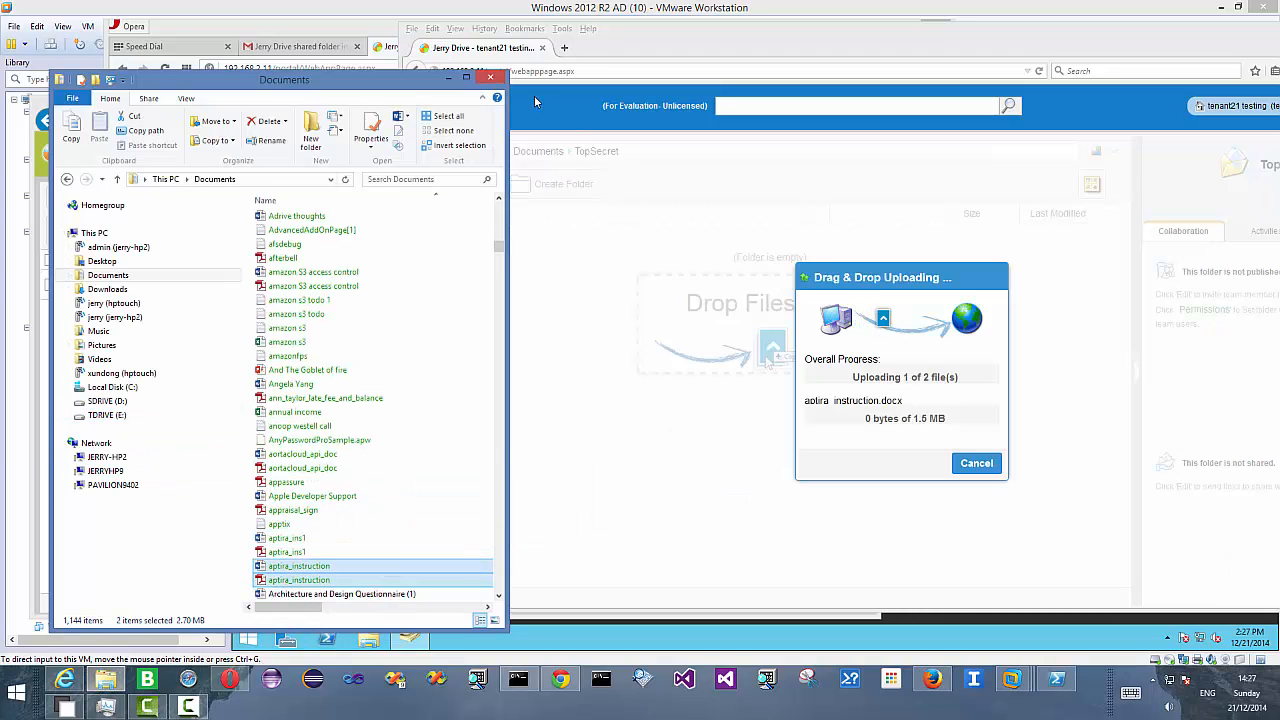
{"action": "left_click", "coordinate": [449, 79]}
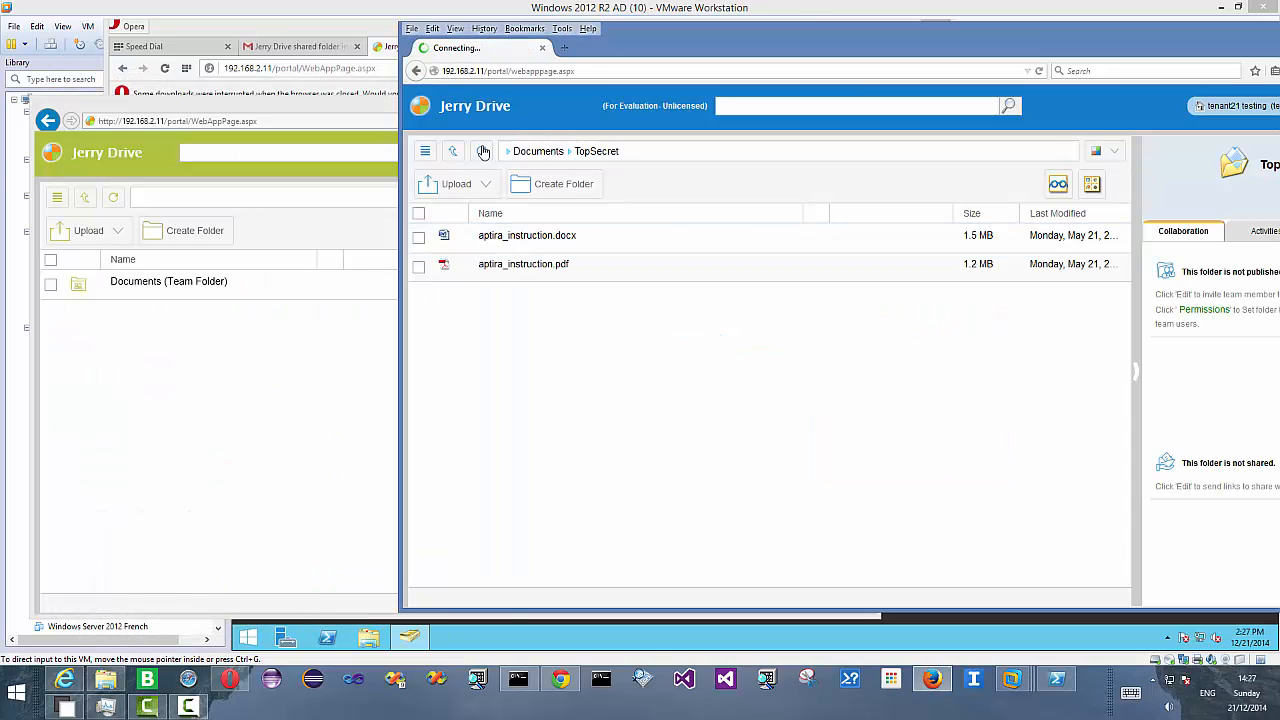
- Open the Public Area folder and upload the Architecture and Design Questionnaire 1 8 2014 file into it by drag and drop
{"action": "left_click", "coordinate": [453, 150]}
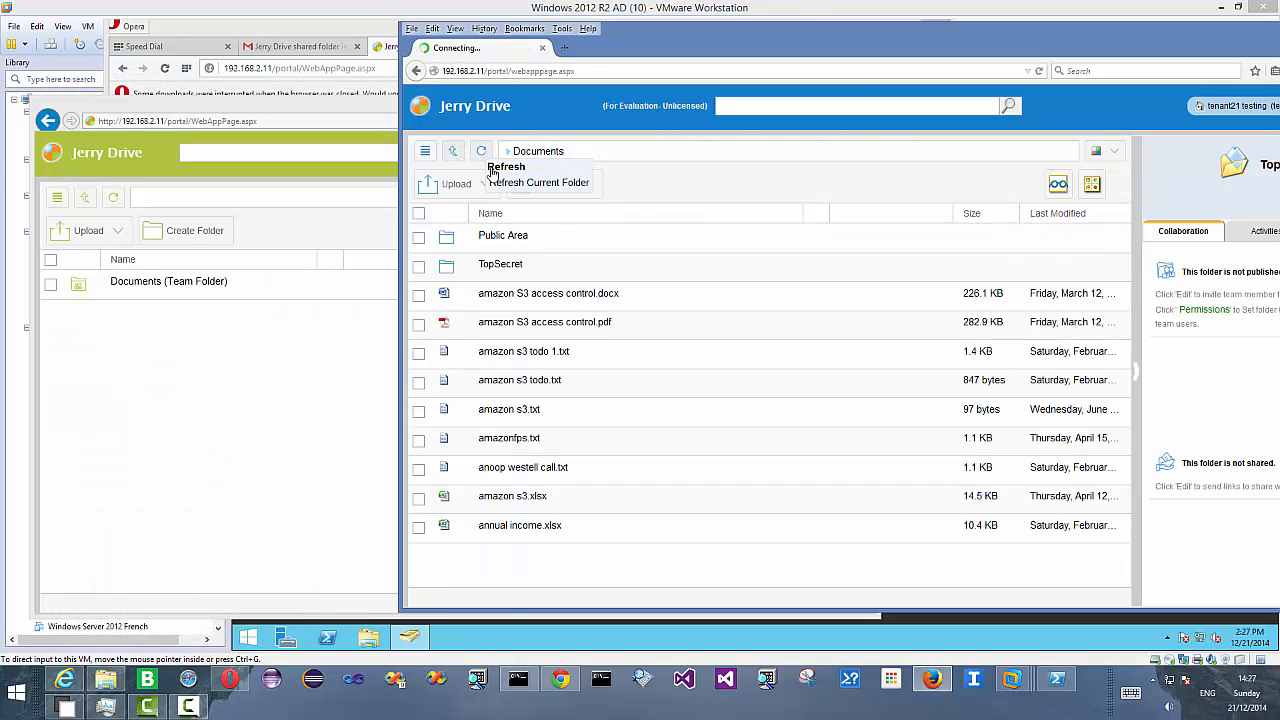
{"action": "left_click", "coordinate": [510, 237]}
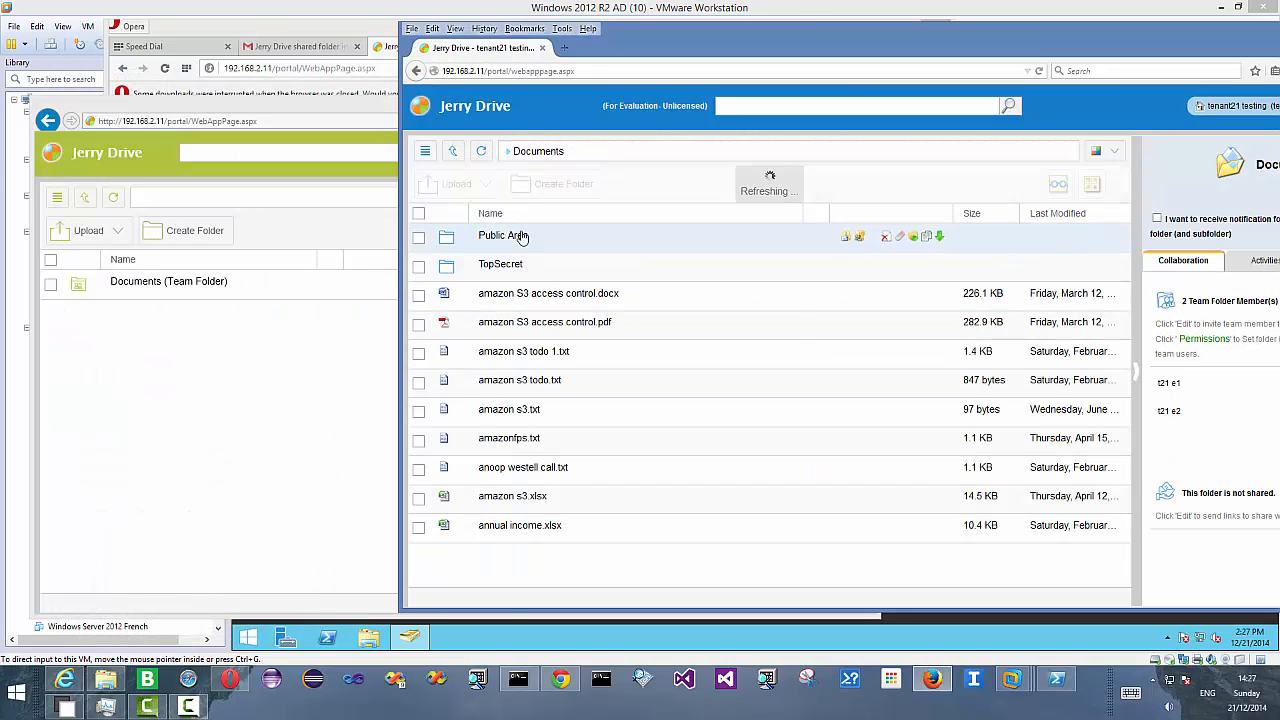
{"action": "left_click", "coordinate": [105, 679]}
{"action": "left_click", "coordinate": [331, 566]}
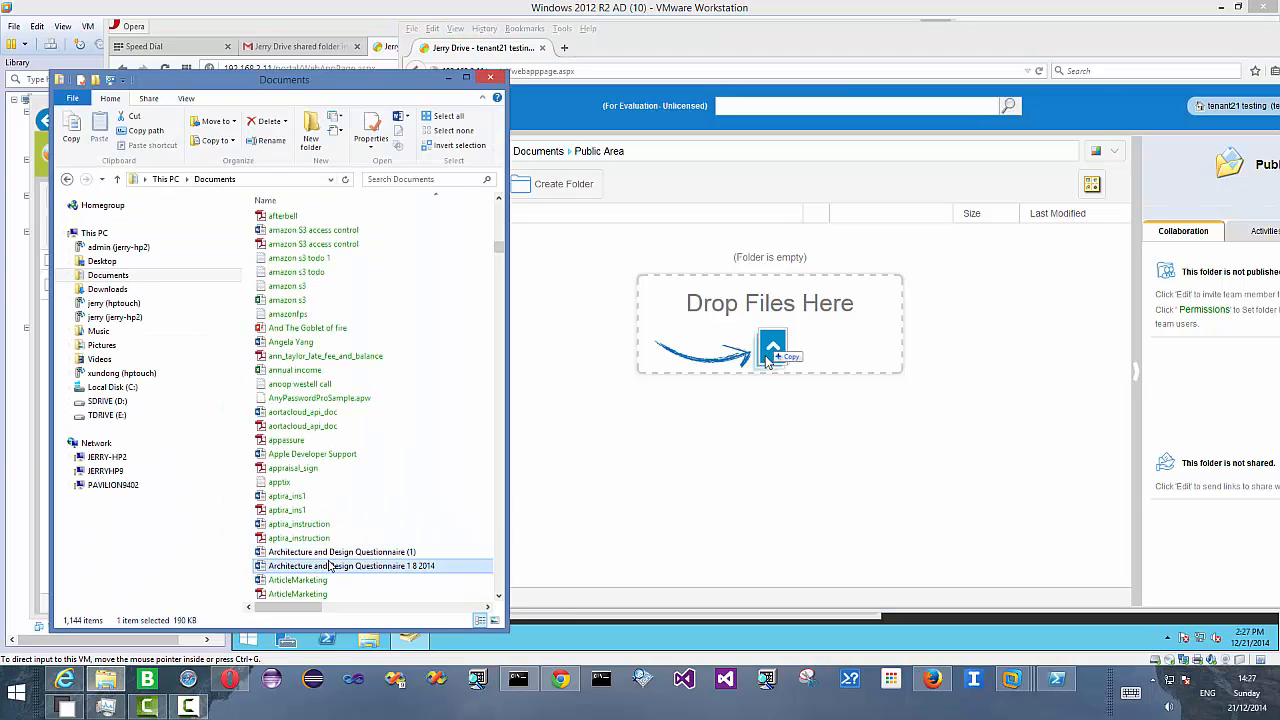
{"action": "left_click", "coordinate": [311, 553]}
{"action": "left_click", "coordinate": [310, 566]}
{"action": "left_click_drag", "start_coordinate": [310, 566], "coordinate": [690, 506]}
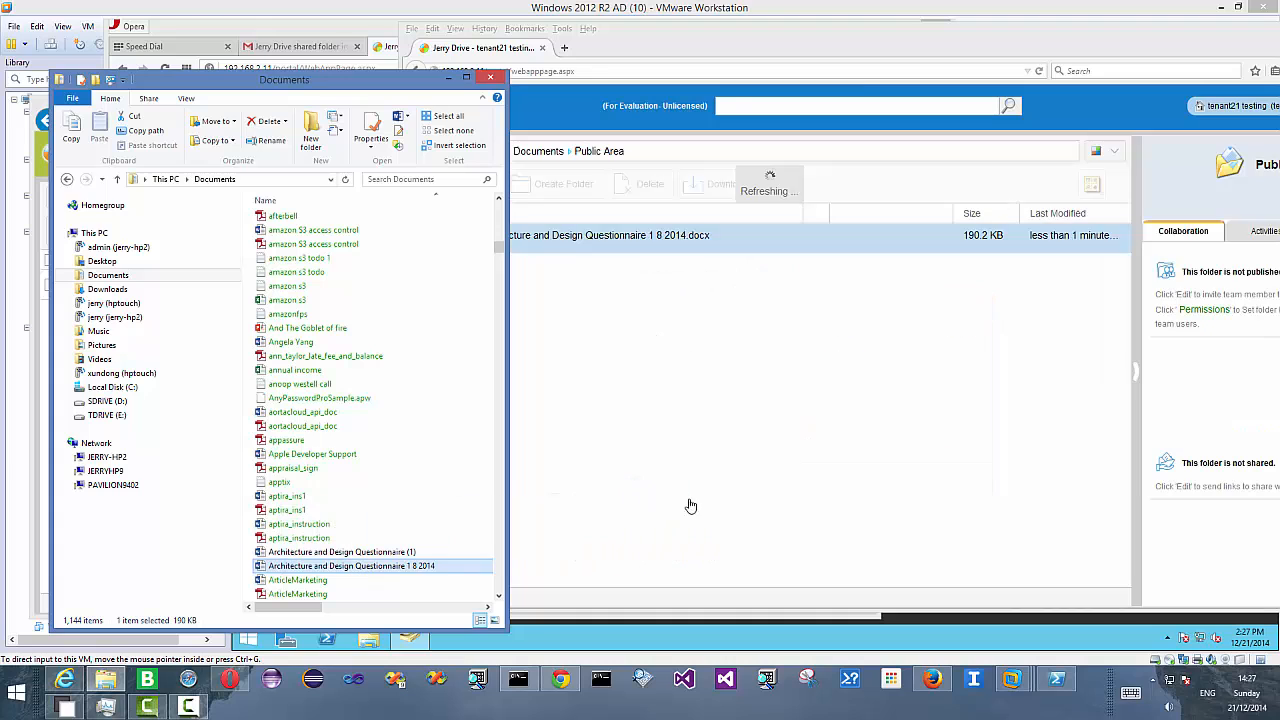
- Open TopSecret's folder permissions and add users t21 e1 and t21 e2
{"action": "left_click", "coordinate": [764, 432]}
{"action": "left_click", "coordinate": [457, 155]}
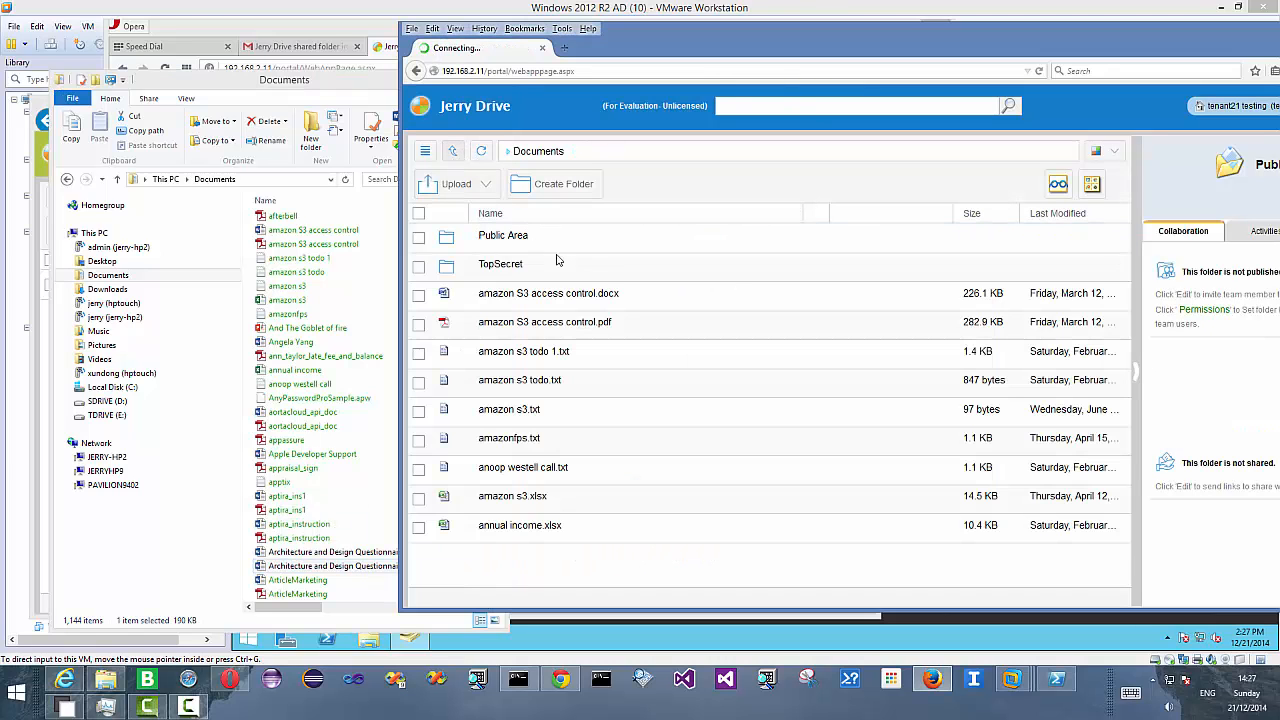
{"action": "left_click_drag", "start_coordinate": [675, 41], "coordinate": [429, 44]}
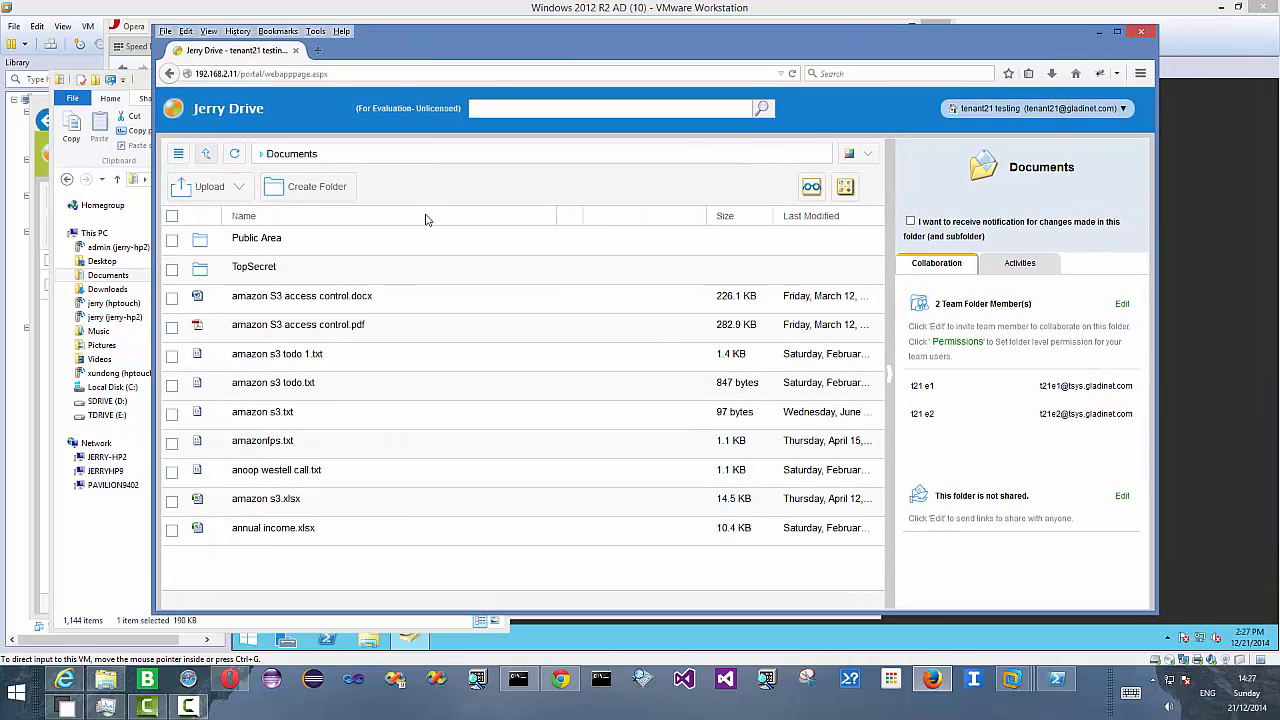
{"action": "right_click", "coordinate": [468, 272]}
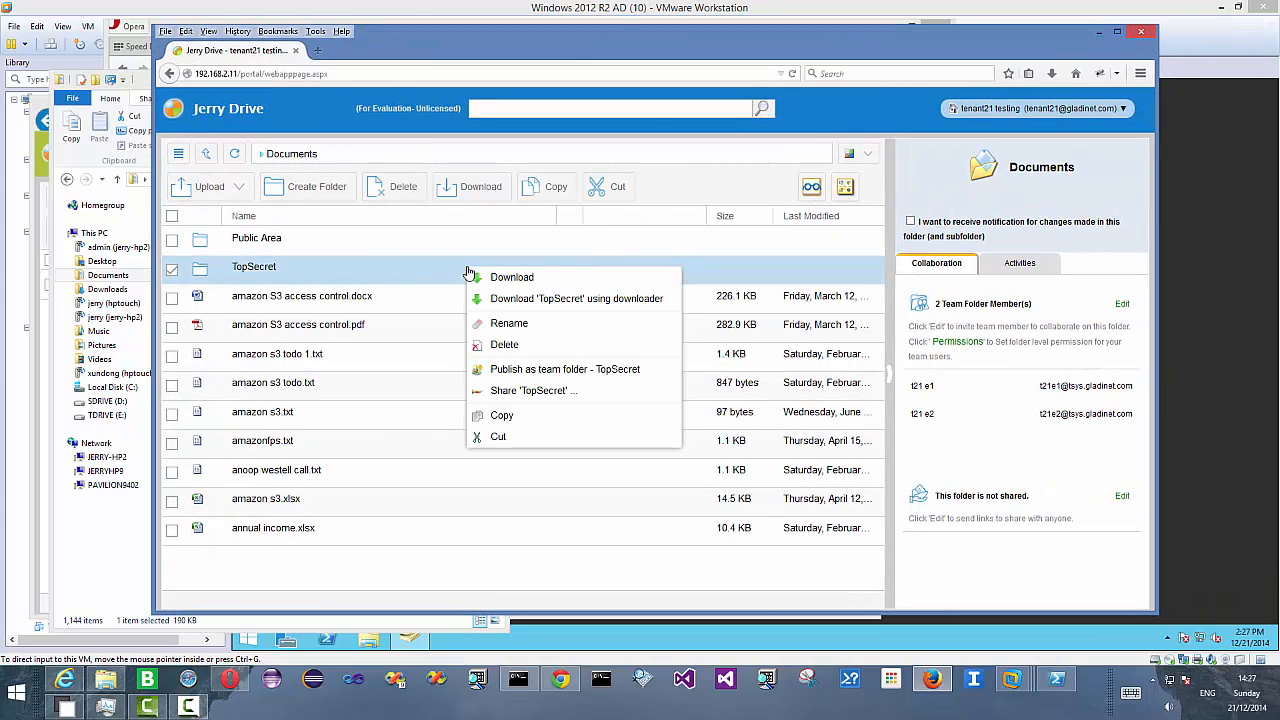
{"action": "double_click", "coordinate": [422, 273]}
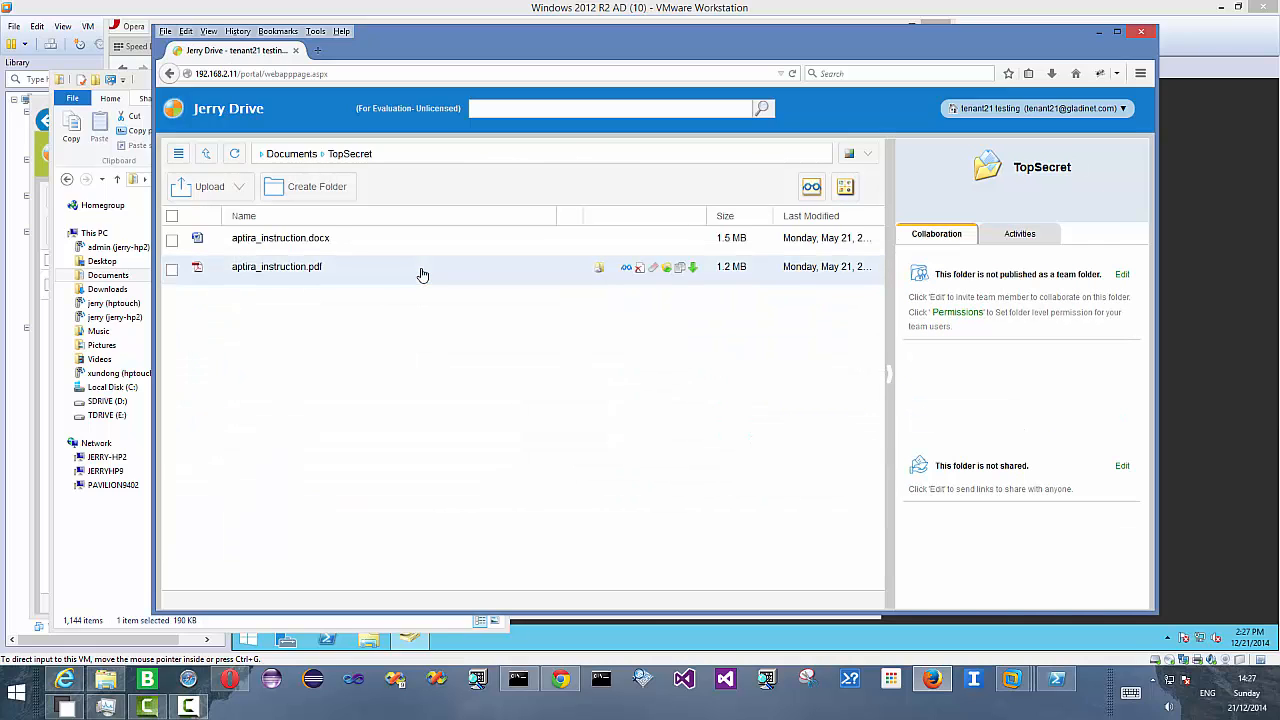
{"action": "left_click", "coordinate": [957, 314]}
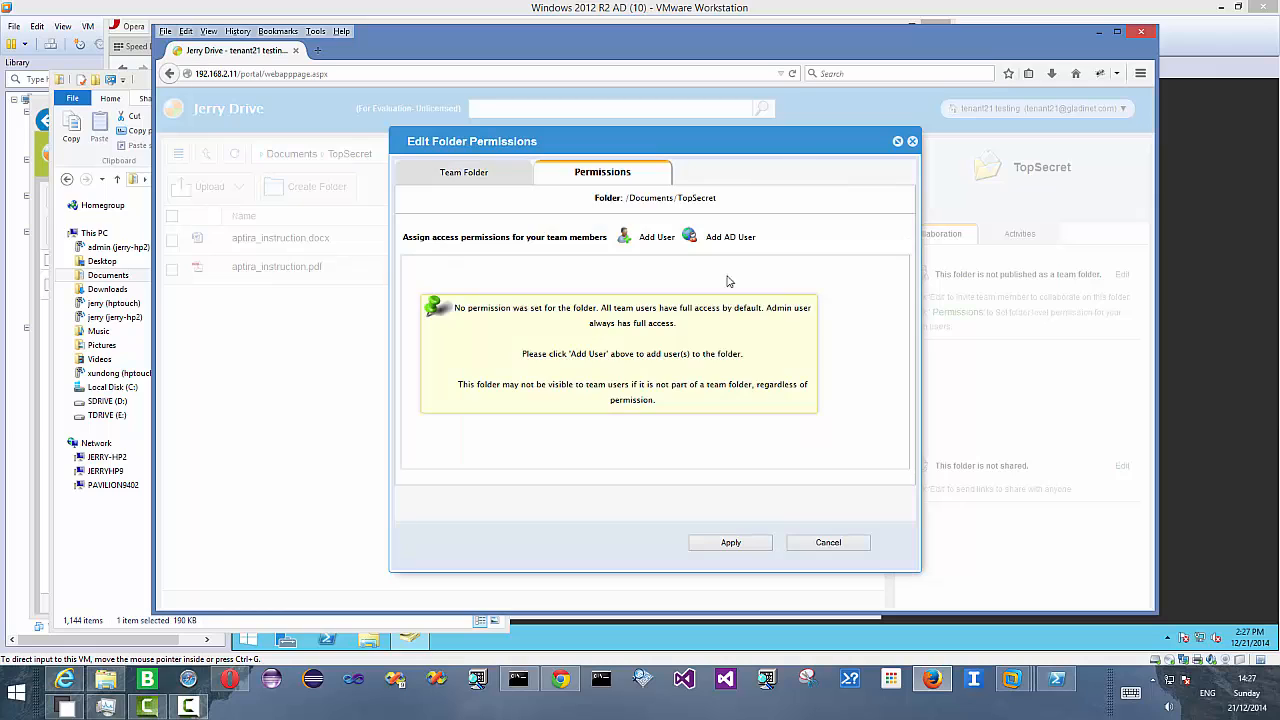
{"action": "left_click", "coordinate": [657, 240]}
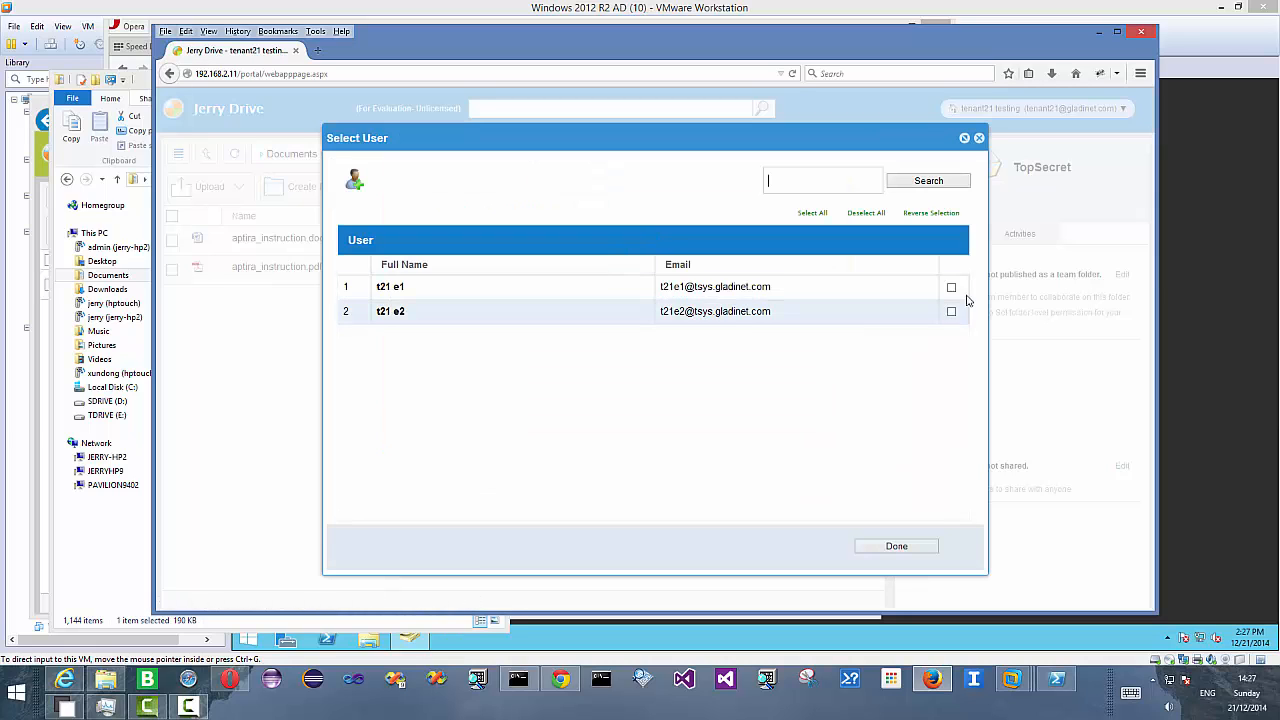
{"action": "left_click", "coordinate": [951, 287]}
{"action": "left_click", "coordinate": [952, 312]}
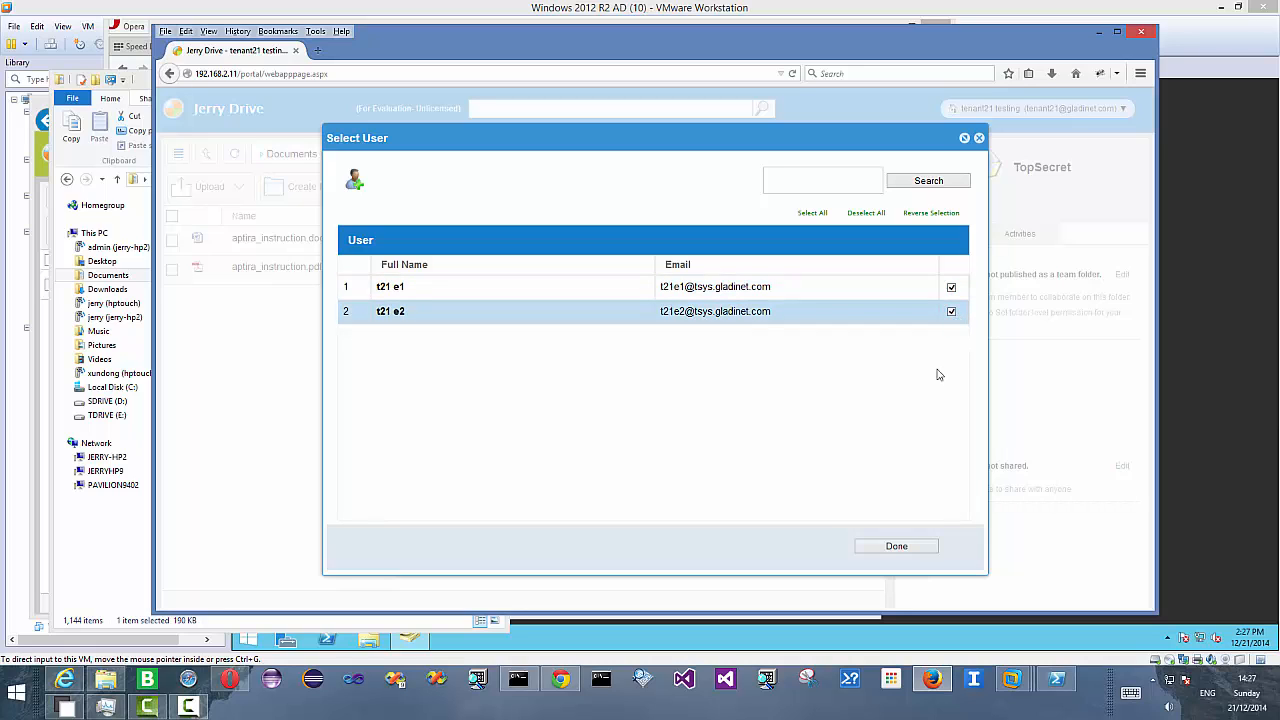
{"action": "left_click", "coordinate": [896, 548]}
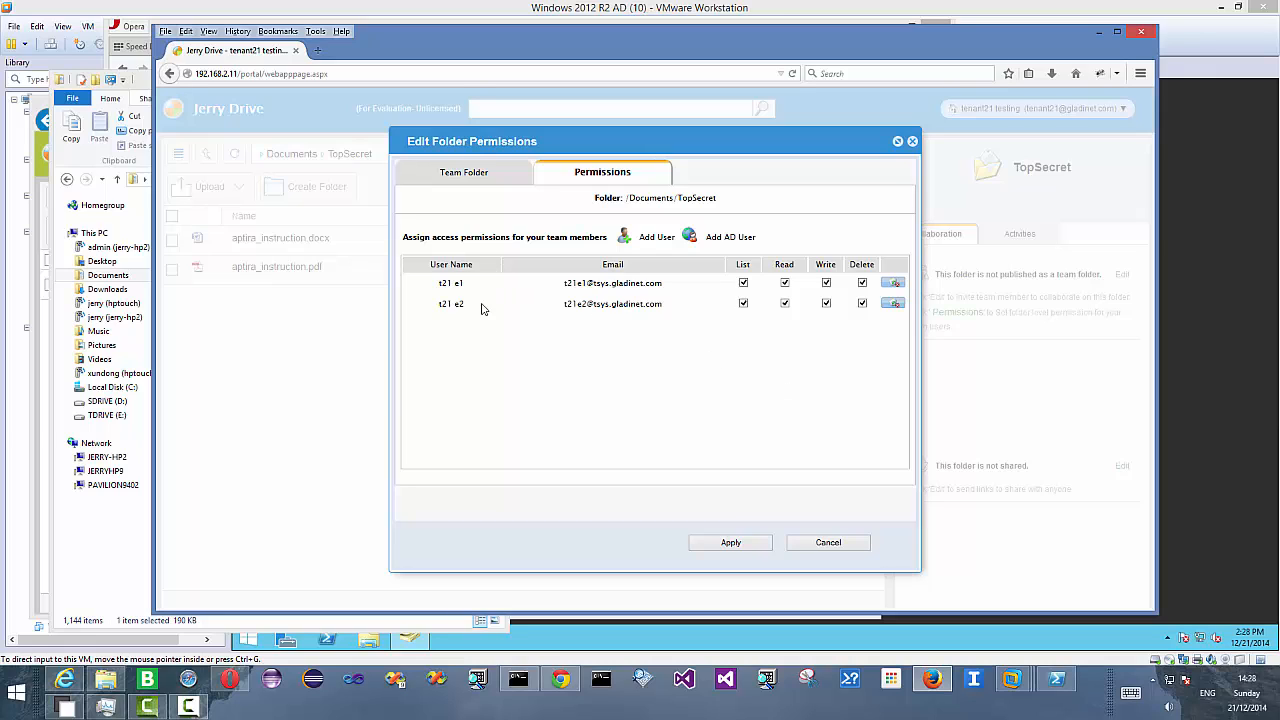
- Remove t21 e2 from TopSecret's permission list and apply the folder permissions
{"action": "left_click", "coordinate": [743, 304]}
{"action": "left_click", "coordinate": [784, 304]}
{"action": "left_click", "coordinate": [826, 304]}
{"action": "left_click", "coordinate": [862, 304]}
{"action": "left_click", "coordinate": [895, 305]}
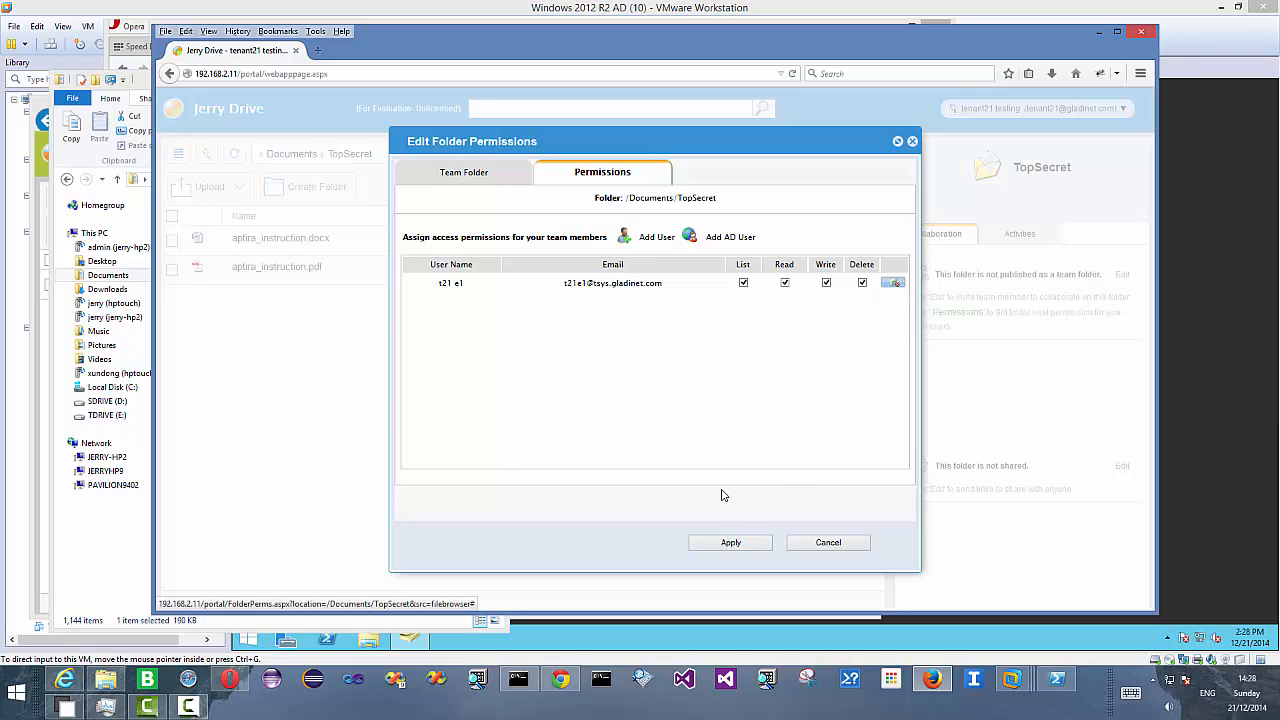
{"action": "left_click", "coordinate": [727, 543]}
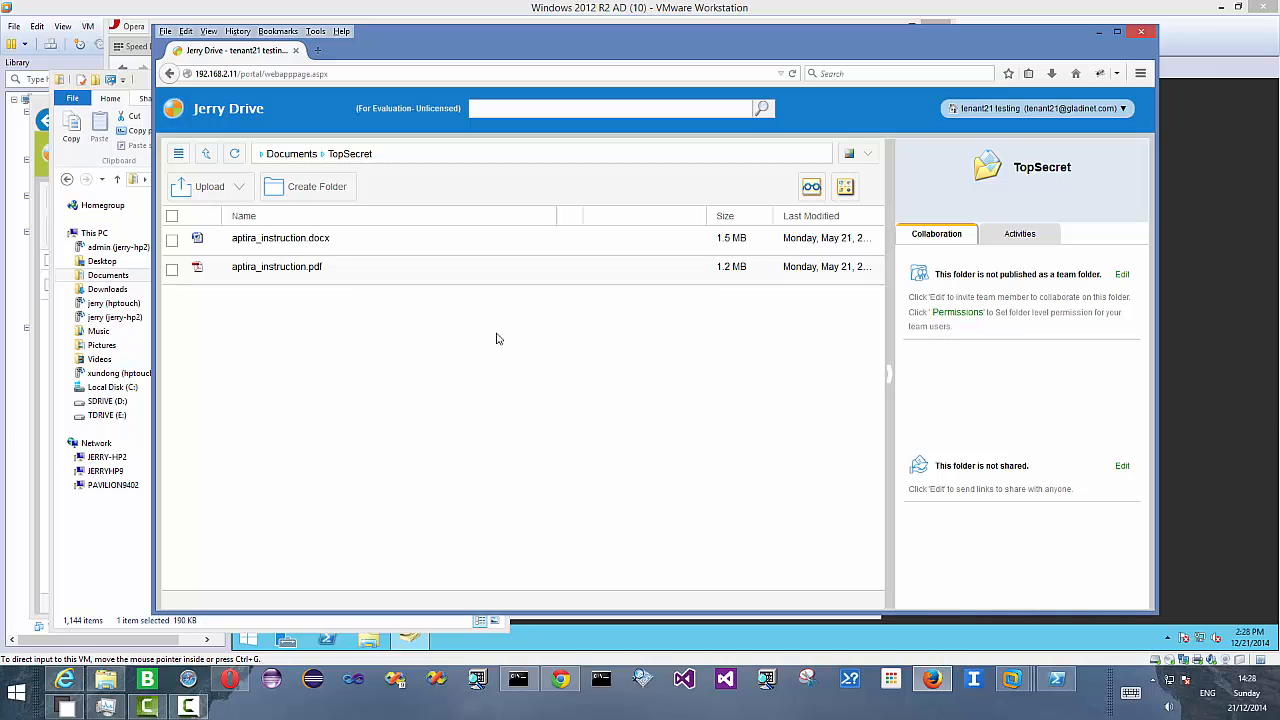
- Open the Public Area folder's permissions and add users t21 e1 and t21 e2
{"action": "left_click", "coordinate": [206, 154]}
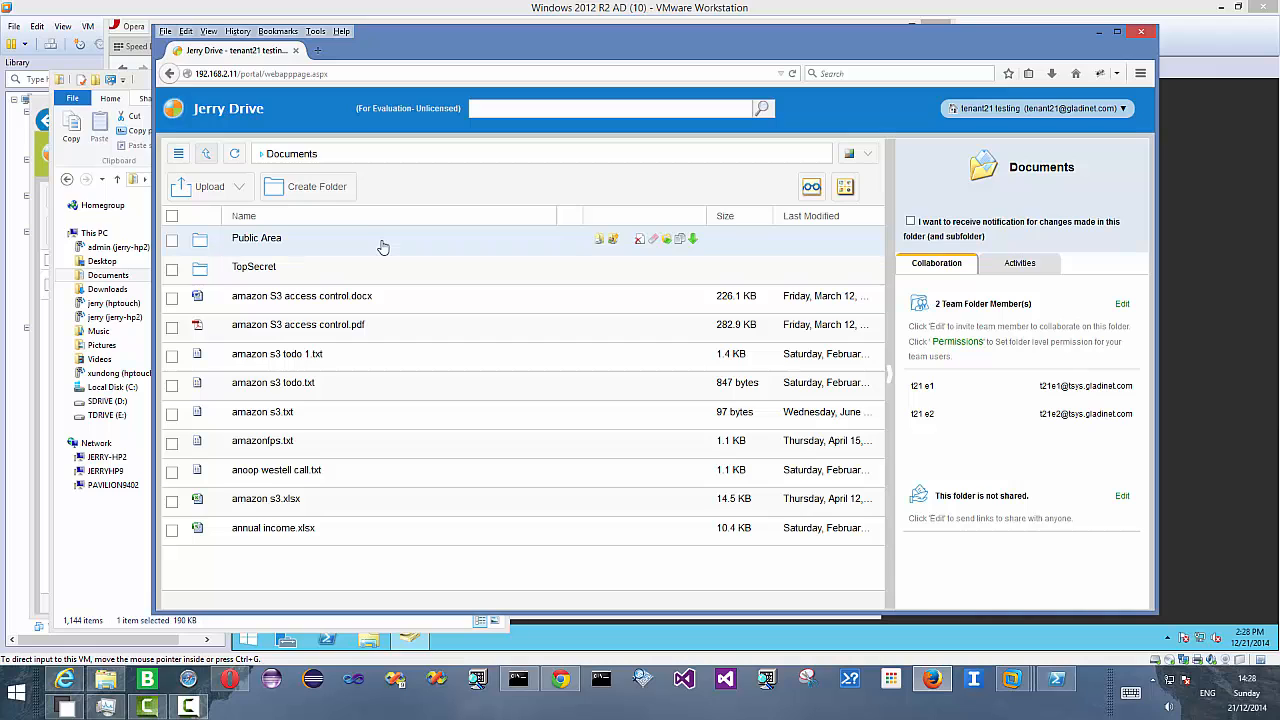
{"action": "double_click", "coordinate": [386, 249]}
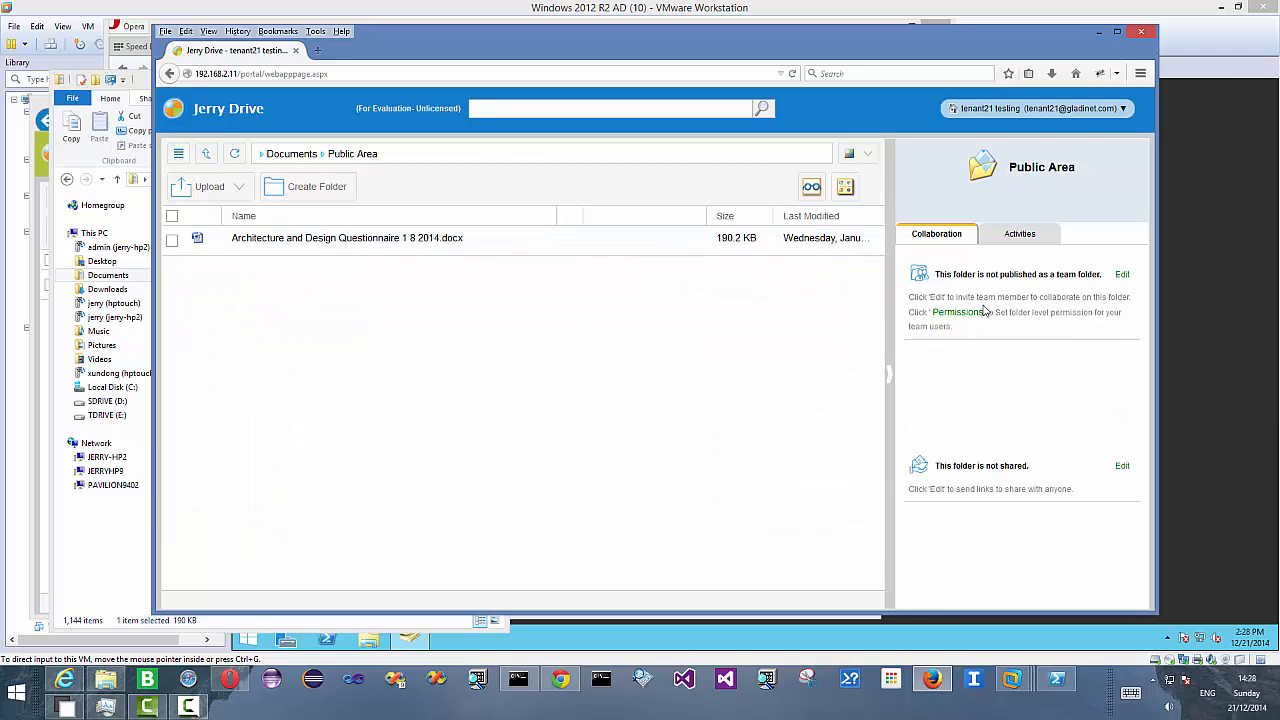
{"action": "left_click", "coordinate": [958, 313]}
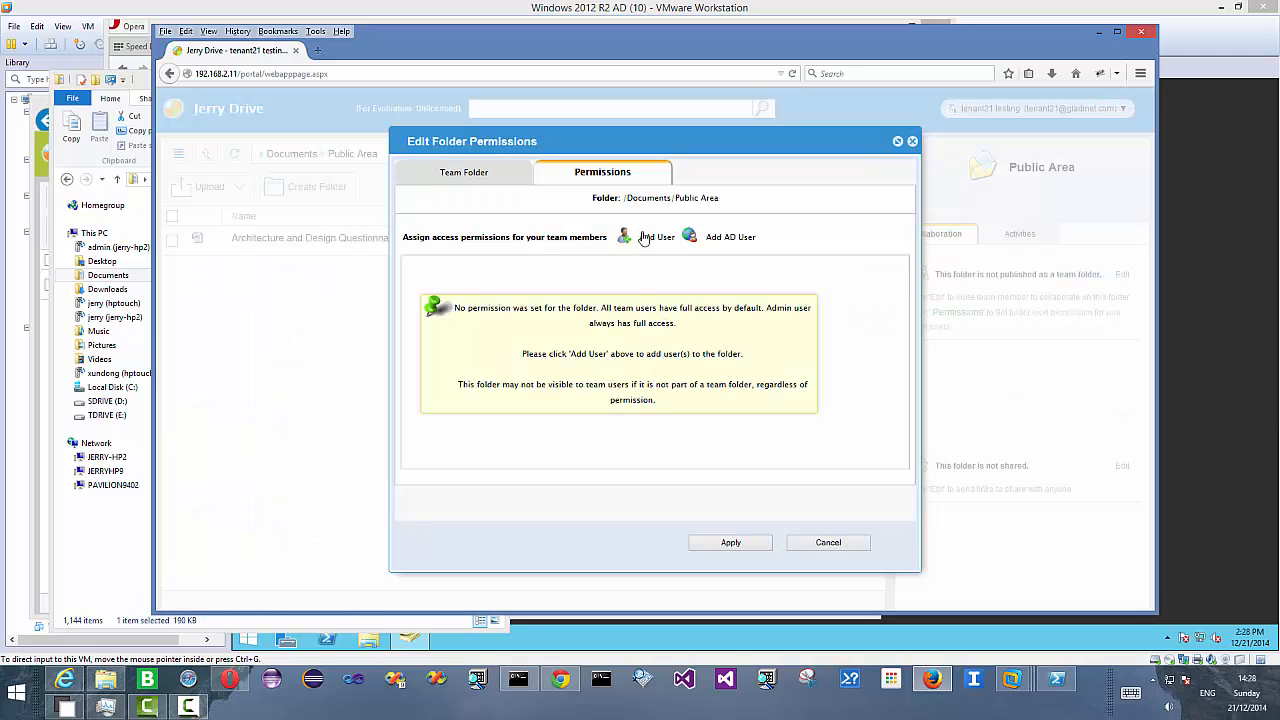
{"action": "left_click", "coordinate": [650, 240]}
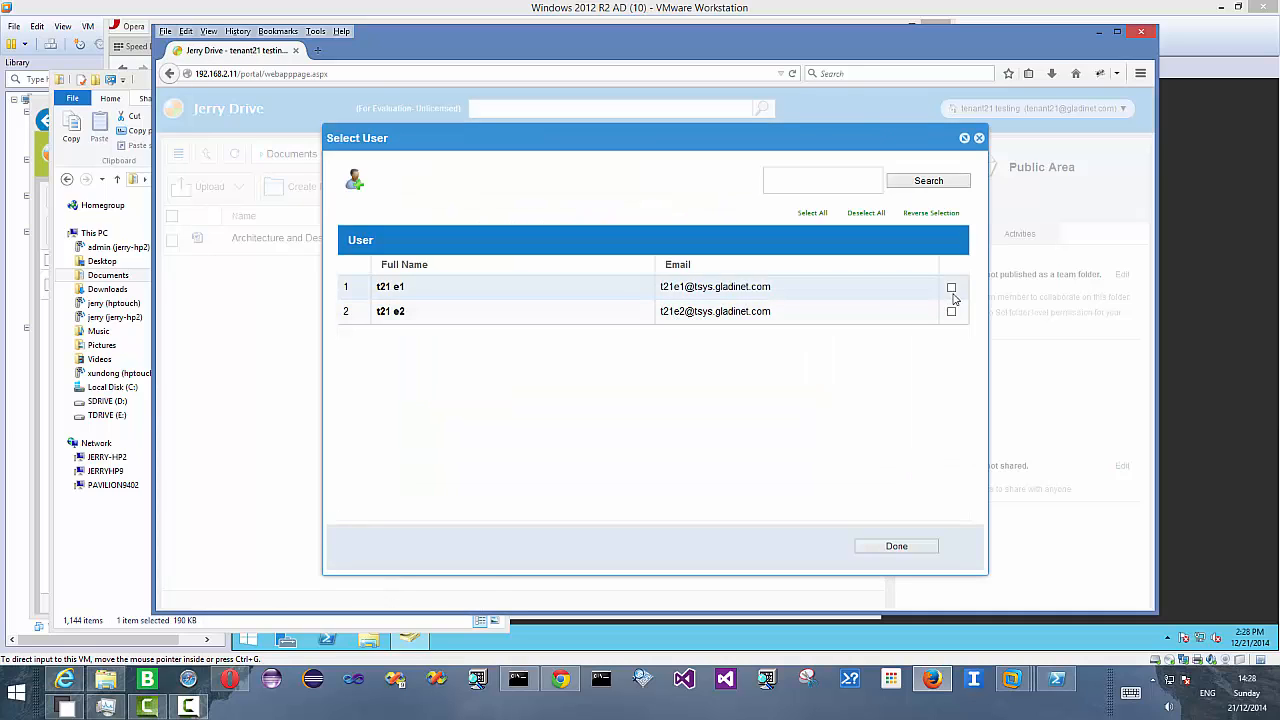
{"action": "left_click", "coordinate": [951, 287]}
{"action": "left_click", "coordinate": [951, 312]}
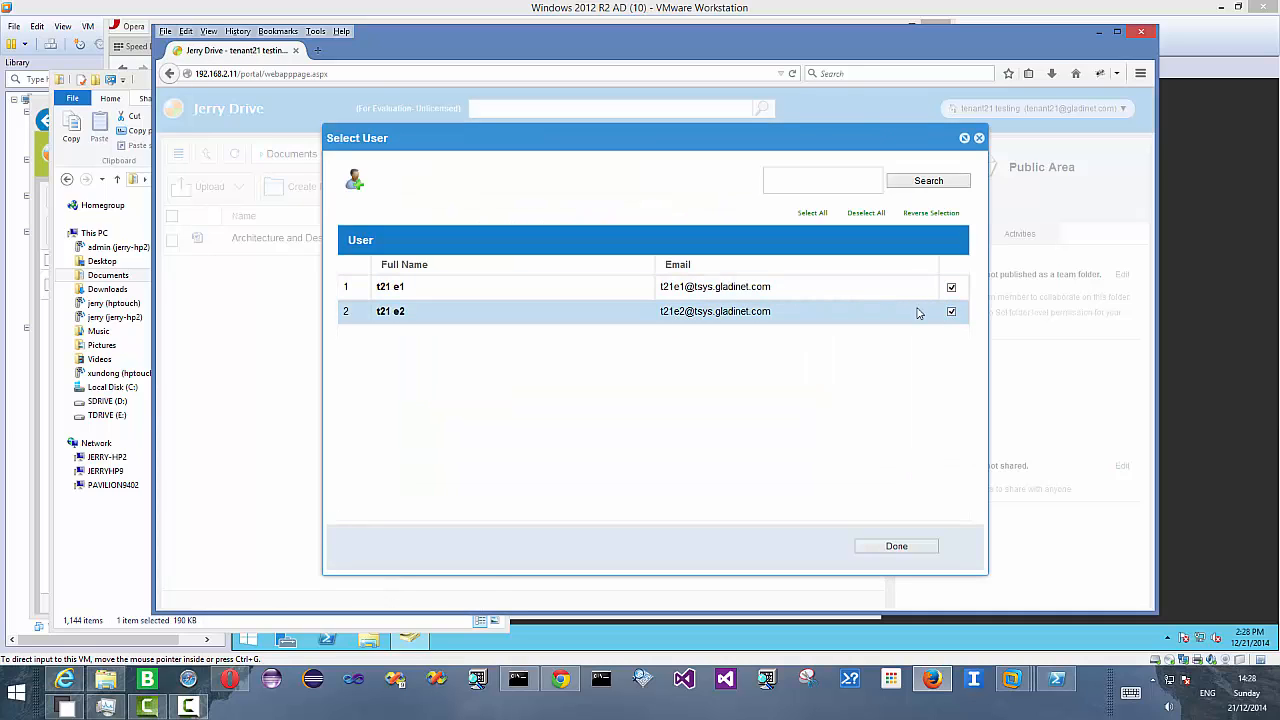
{"action": "left_click", "coordinate": [912, 546]}
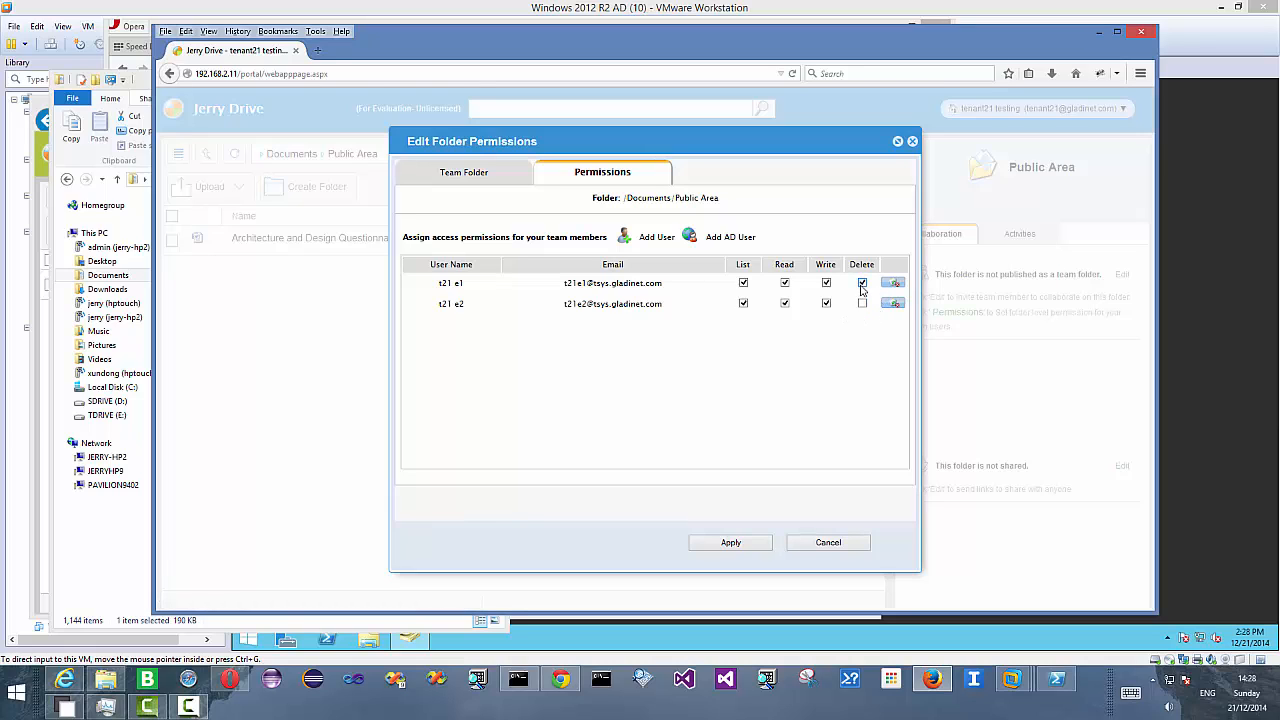
- Limit both users to List and Read on Public Area by clearing Write and Delete, then apply
{"action": "left_click", "coordinate": [862, 283]}
{"action": "left_click", "coordinate": [826, 285]}
{"action": "left_click", "coordinate": [826, 303]}
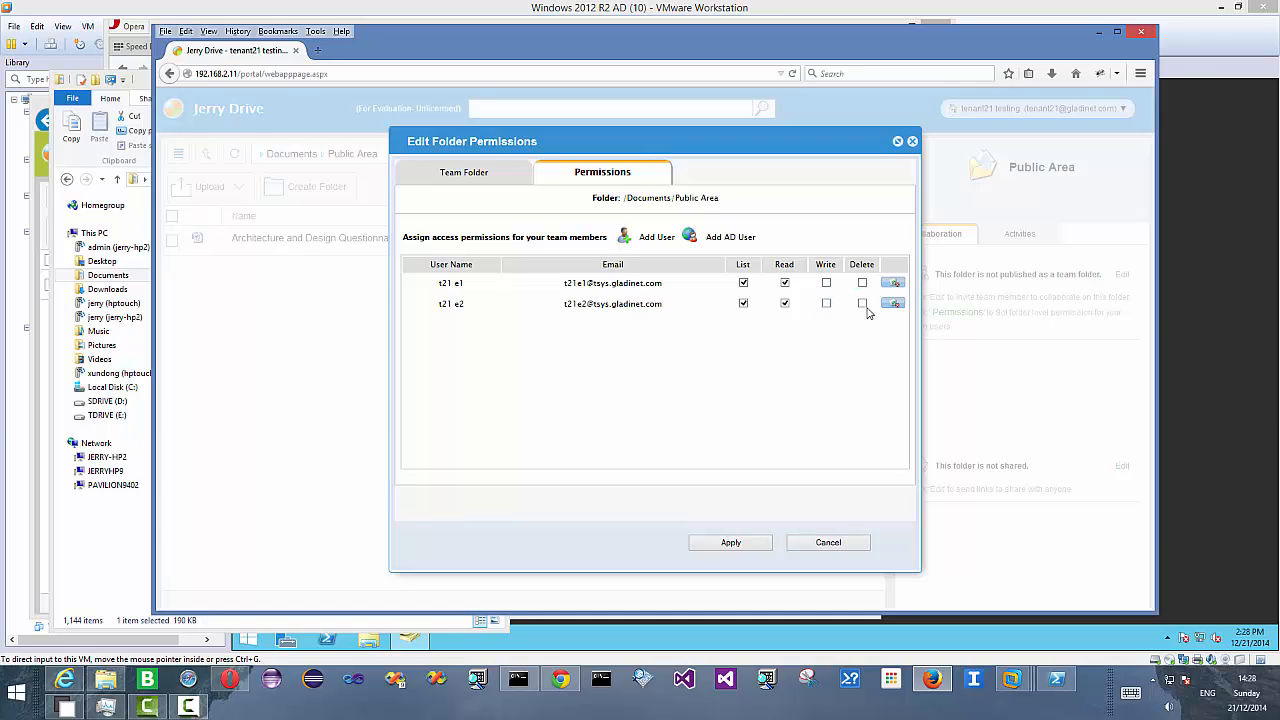
{"action": "left_click", "coordinate": [731, 543]}
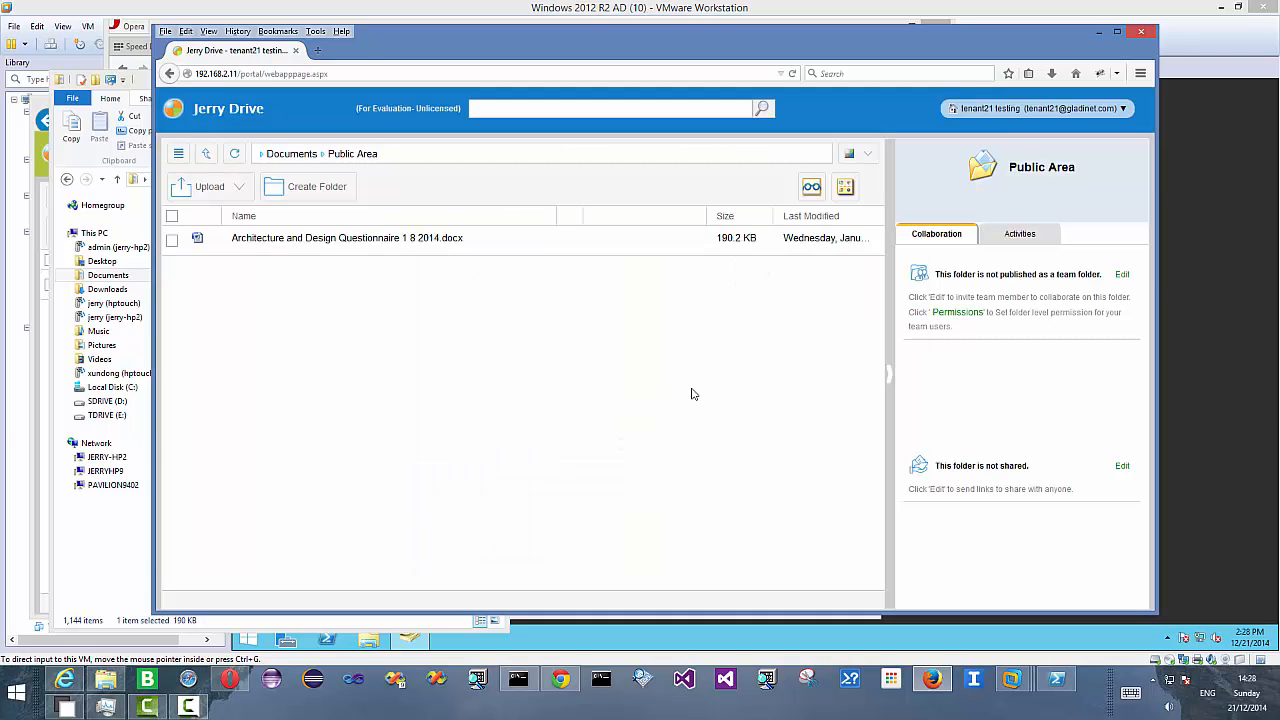
- In t21 e1's browser, browse the team folder's TopSecret and Public Area subfolders
{"action": "left_click_drag", "start_coordinate": [476, 40], "coordinate": [599, 33]}
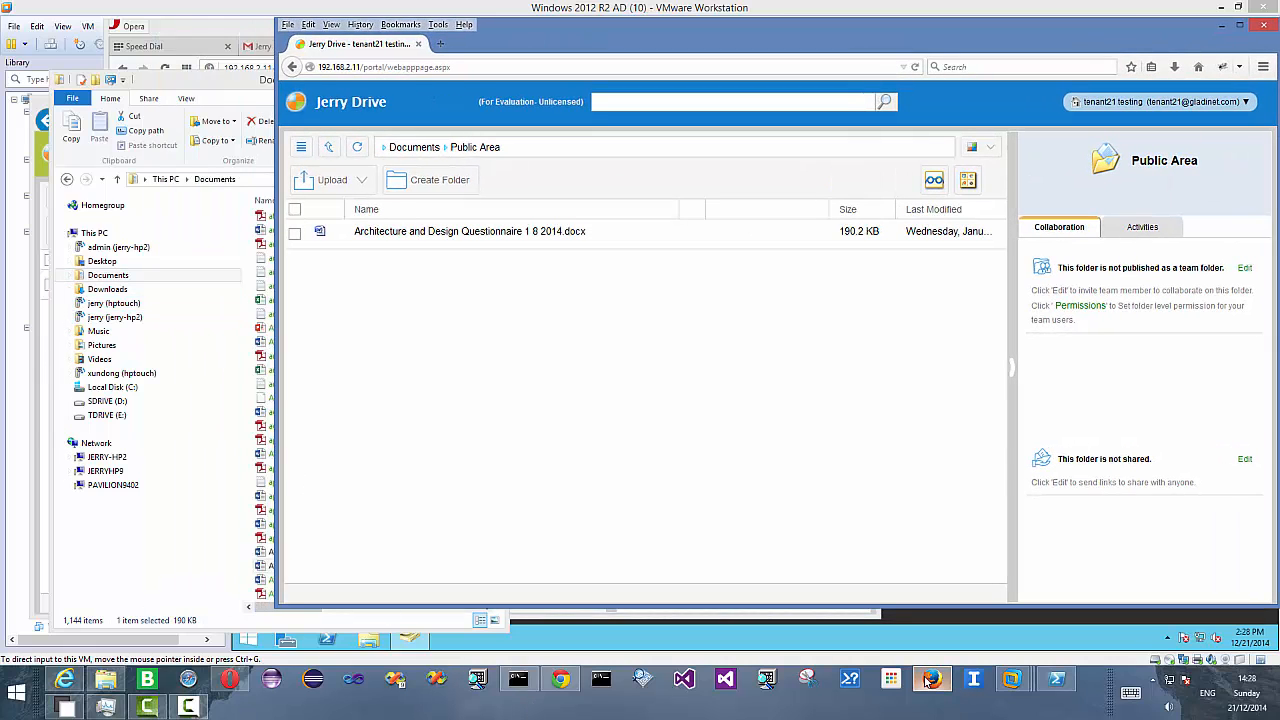
{"action": "left_click", "coordinate": [67, 680]}
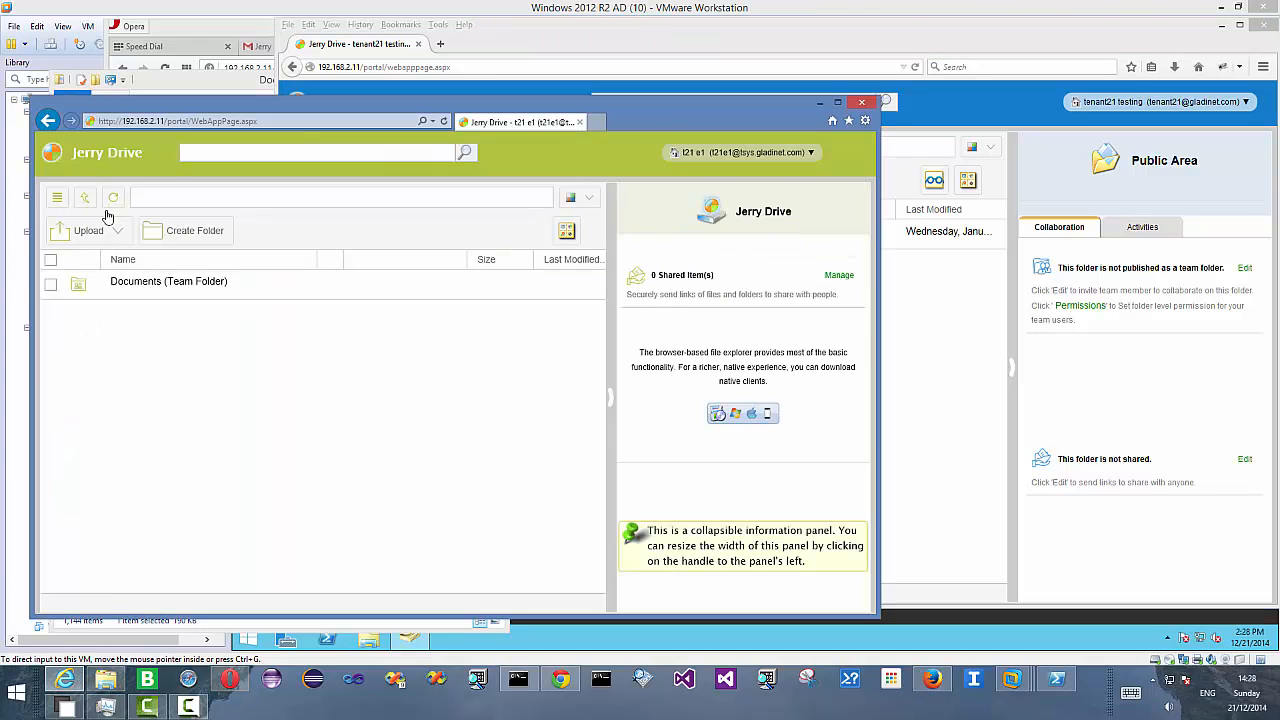
{"action": "left_click", "coordinate": [134, 283]}
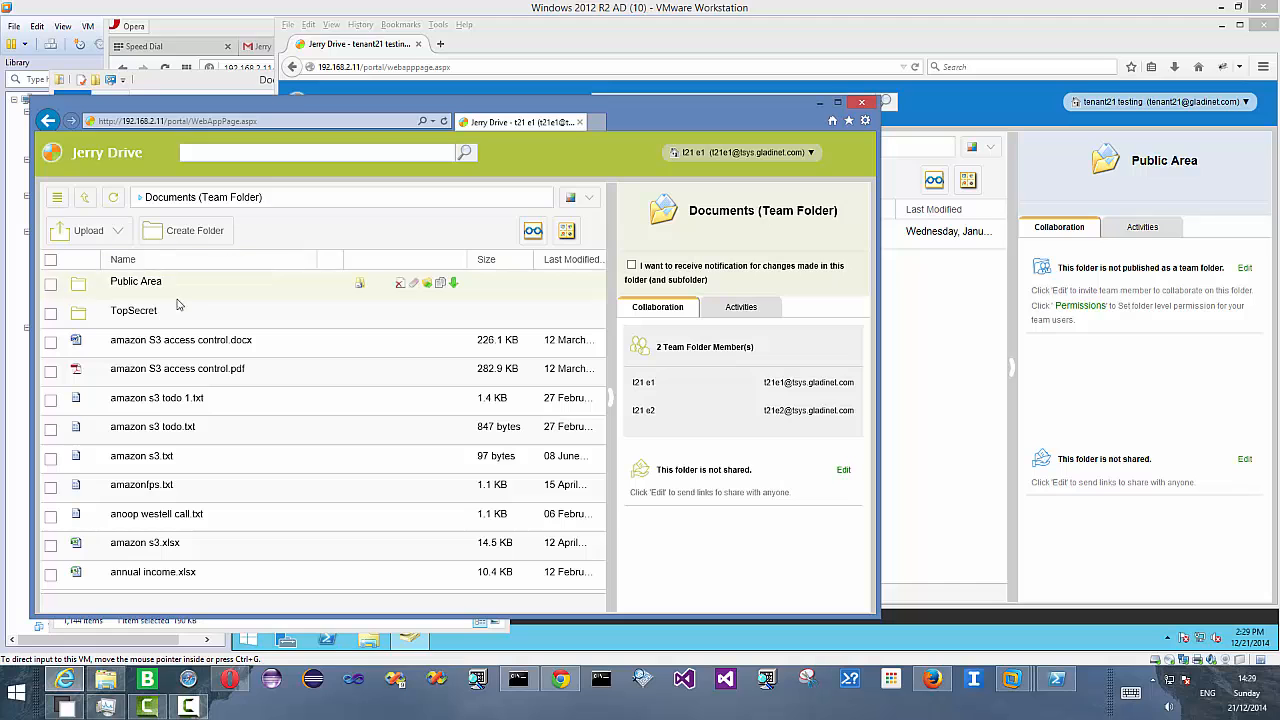
{"action": "left_click", "coordinate": [166, 316]}
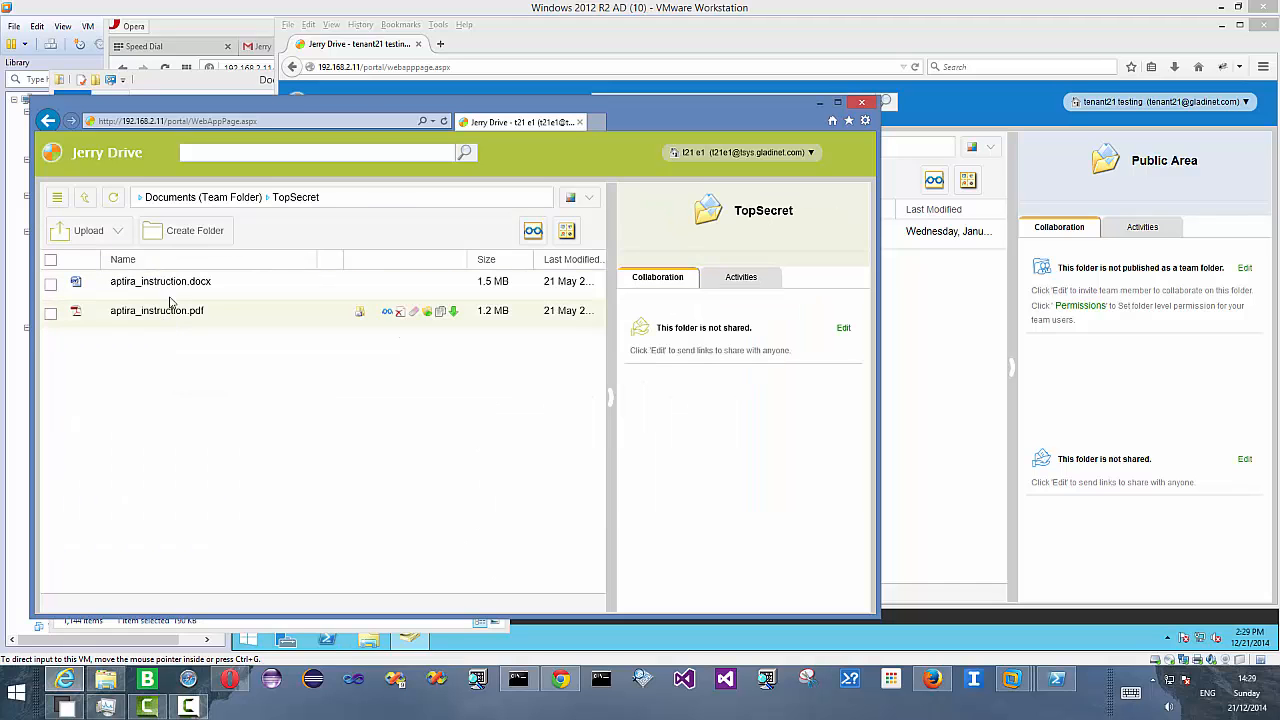
{"action": "left_click", "coordinate": [87, 203]}
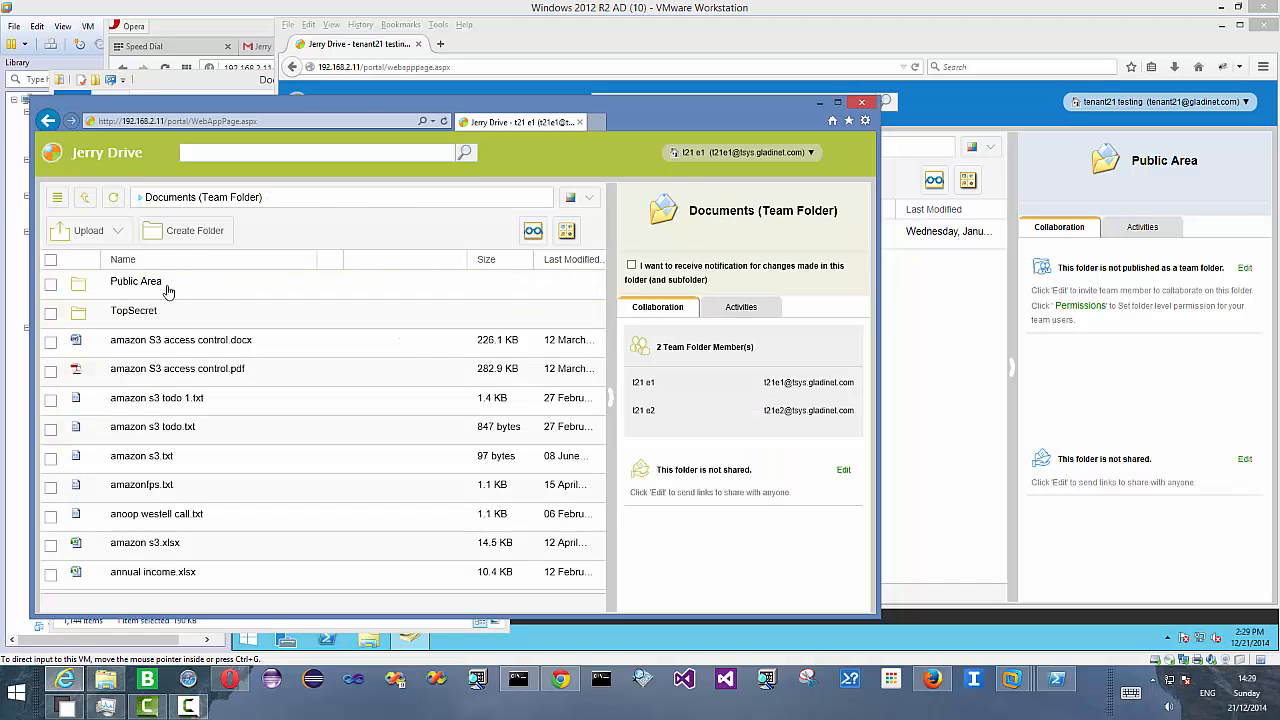
{"action": "left_click", "coordinate": [160, 285]}
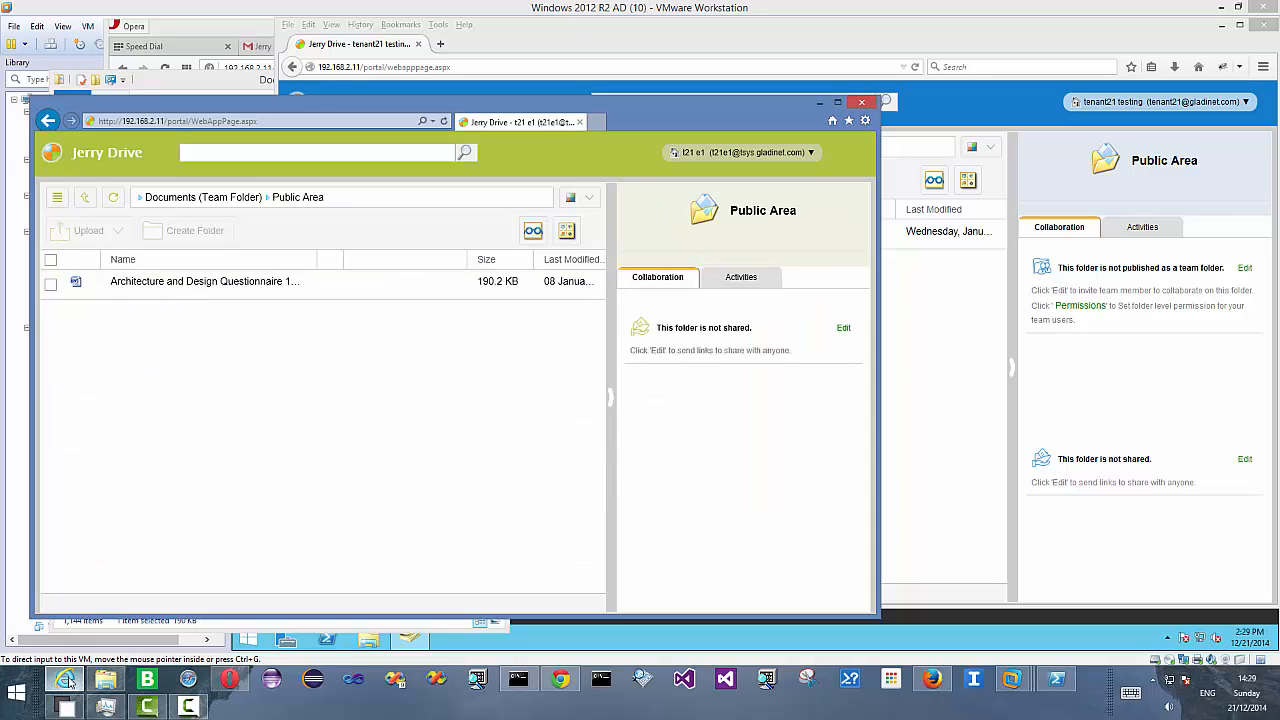
- In t21 e2's Opera window, try opening the TopSecret and Public Area subfolders of the team folder
{"action": "left_click", "coordinate": [230, 680]}
{"action": "left_click", "coordinate": [266, 257]}
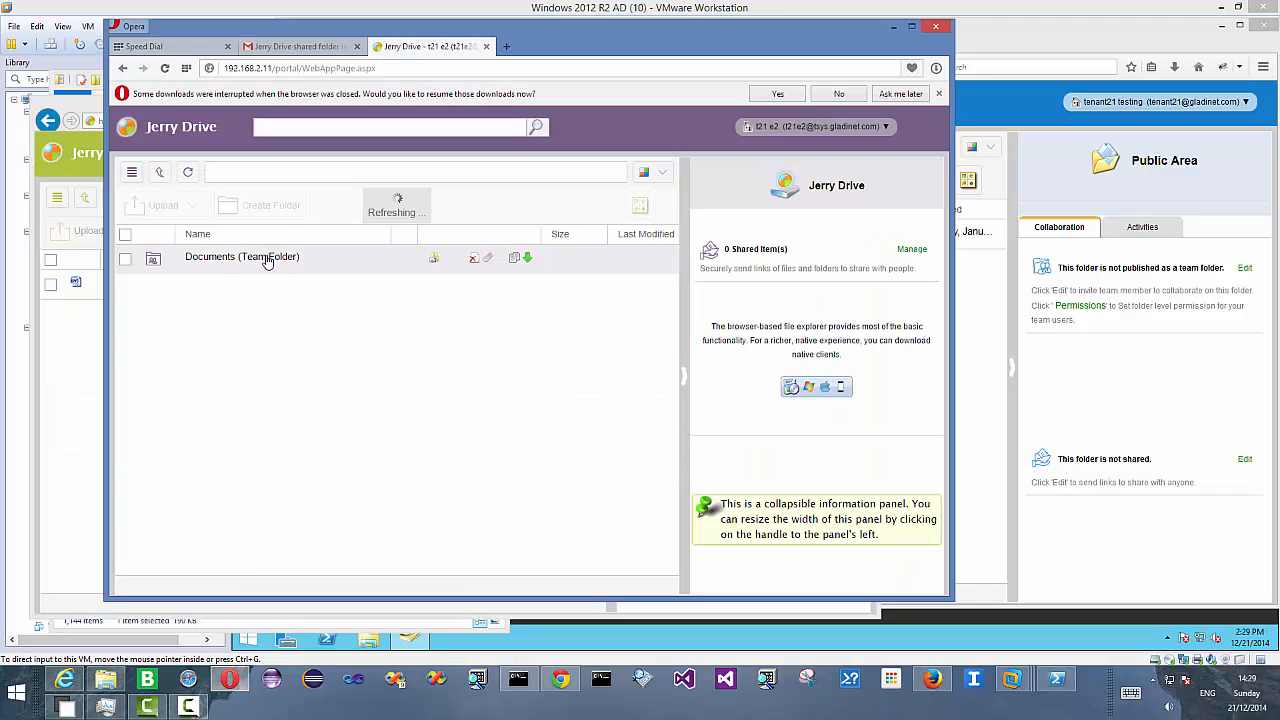
{"action": "left_click", "coordinate": [240, 287]}
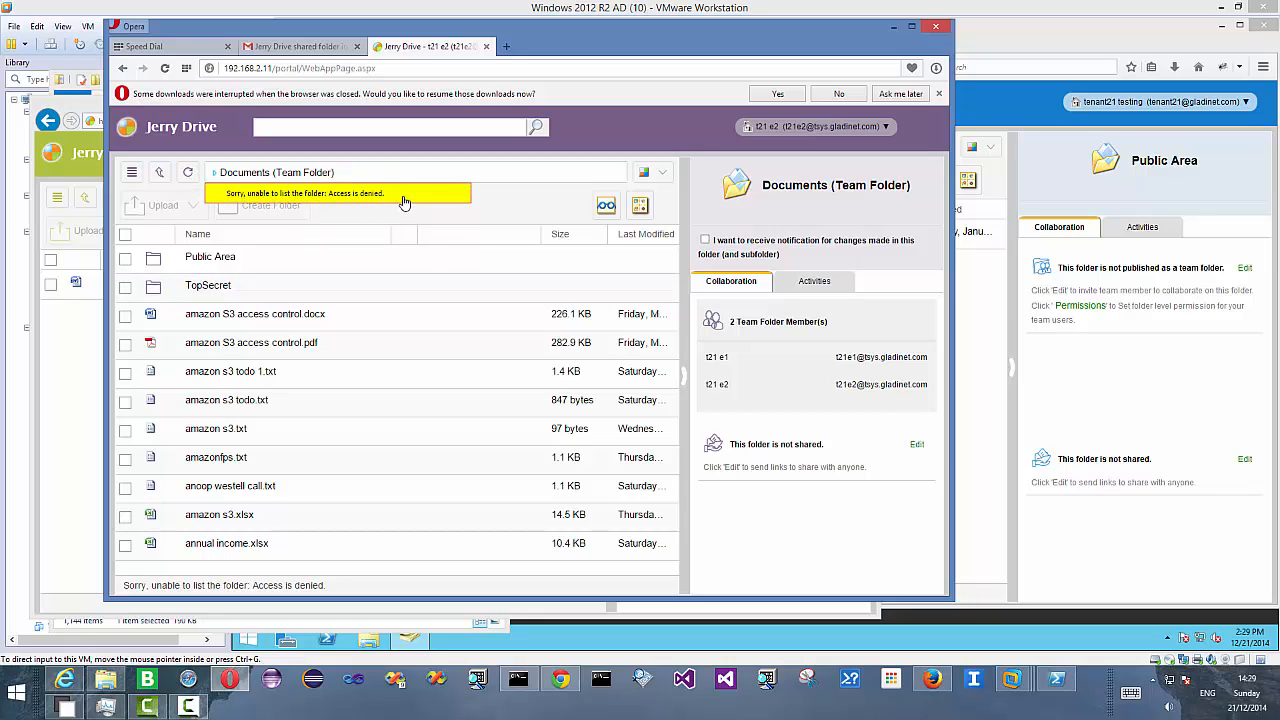
{"action": "left_click", "coordinate": [238, 258]}
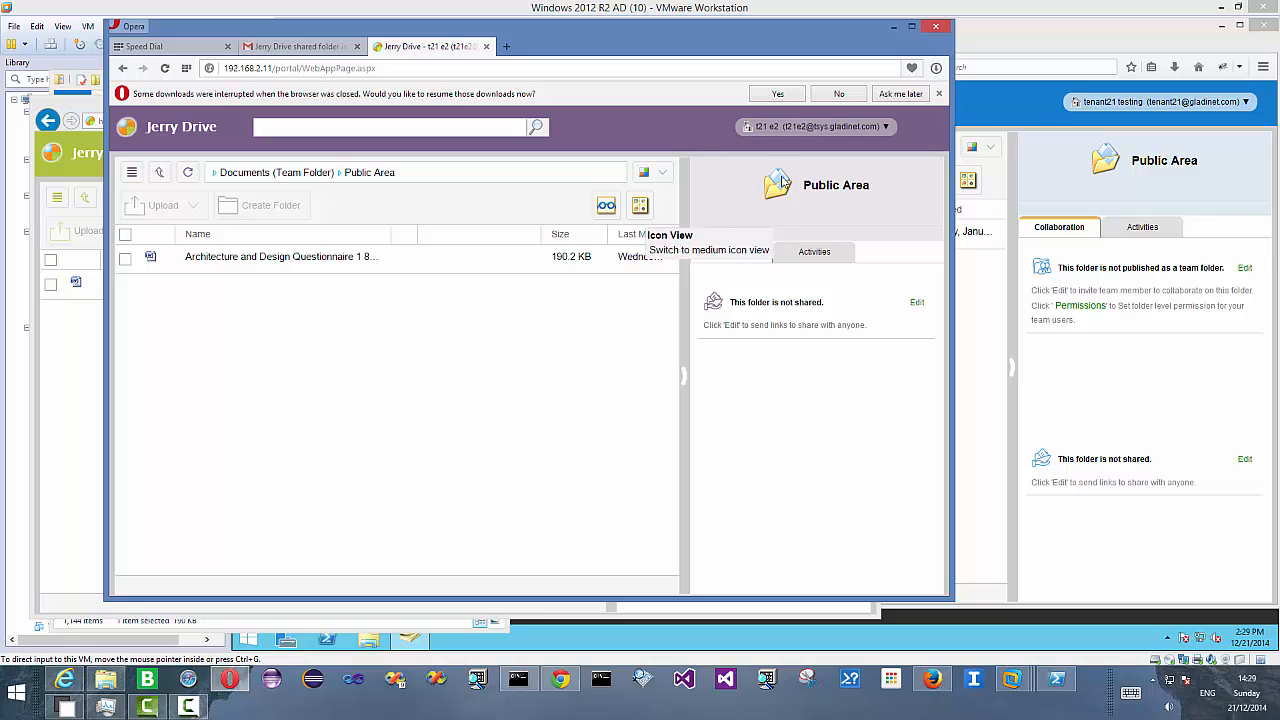
- Open the tenant's Management Console Group Policy security settings and apply them
{"action": "left_click", "coordinate": [1028, 39]}
{"action": "left_click", "coordinate": [1186, 100]}
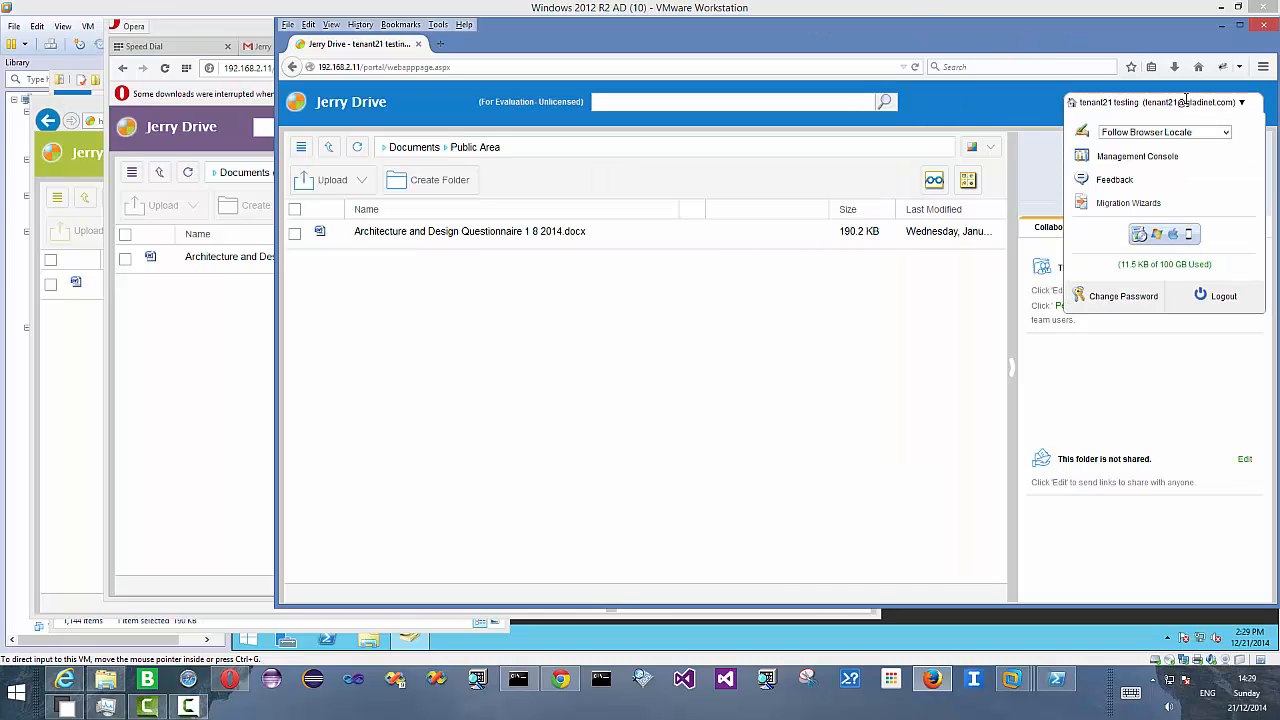
{"action": "left_click", "coordinate": [1138, 160]}
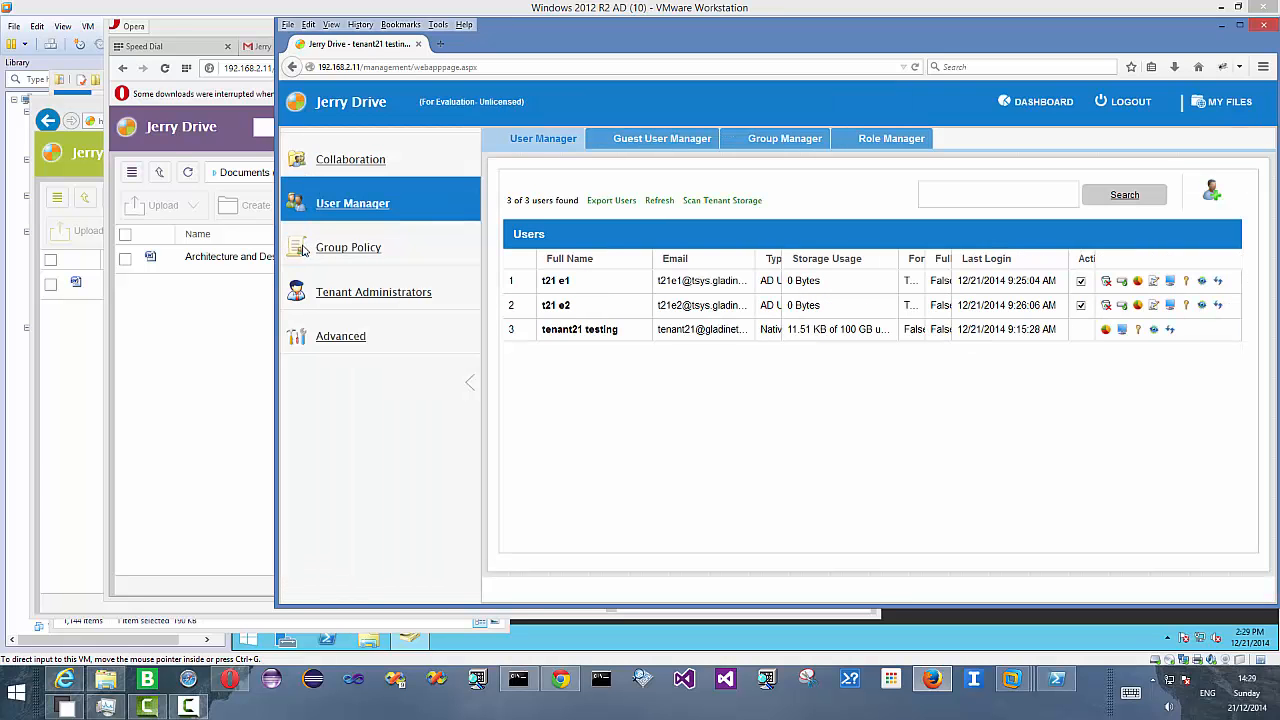
{"action": "left_click", "coordinate": [350, 250]}
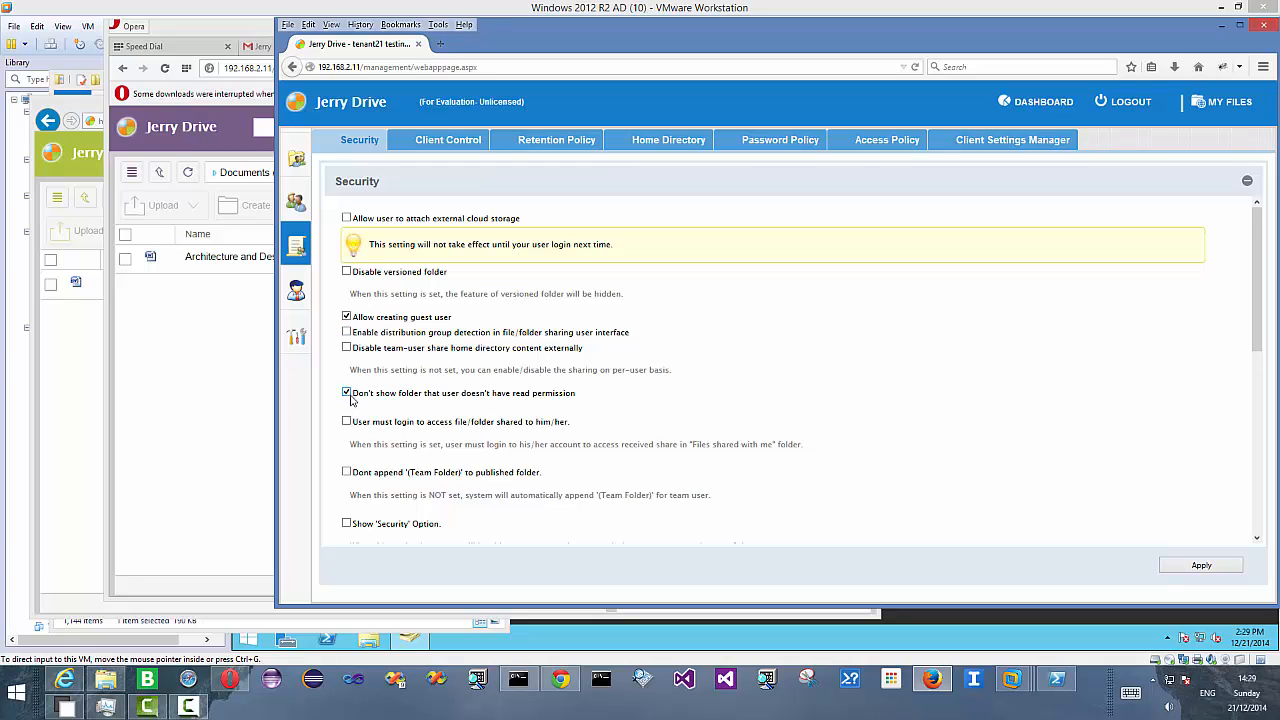
{"action": "left_click", "coordinate": [1202, 566]}
- In t21 e2's Opera window, return to the team folder and refresh its listing
{"action": "left_click", "coordinate": [170, 342]}
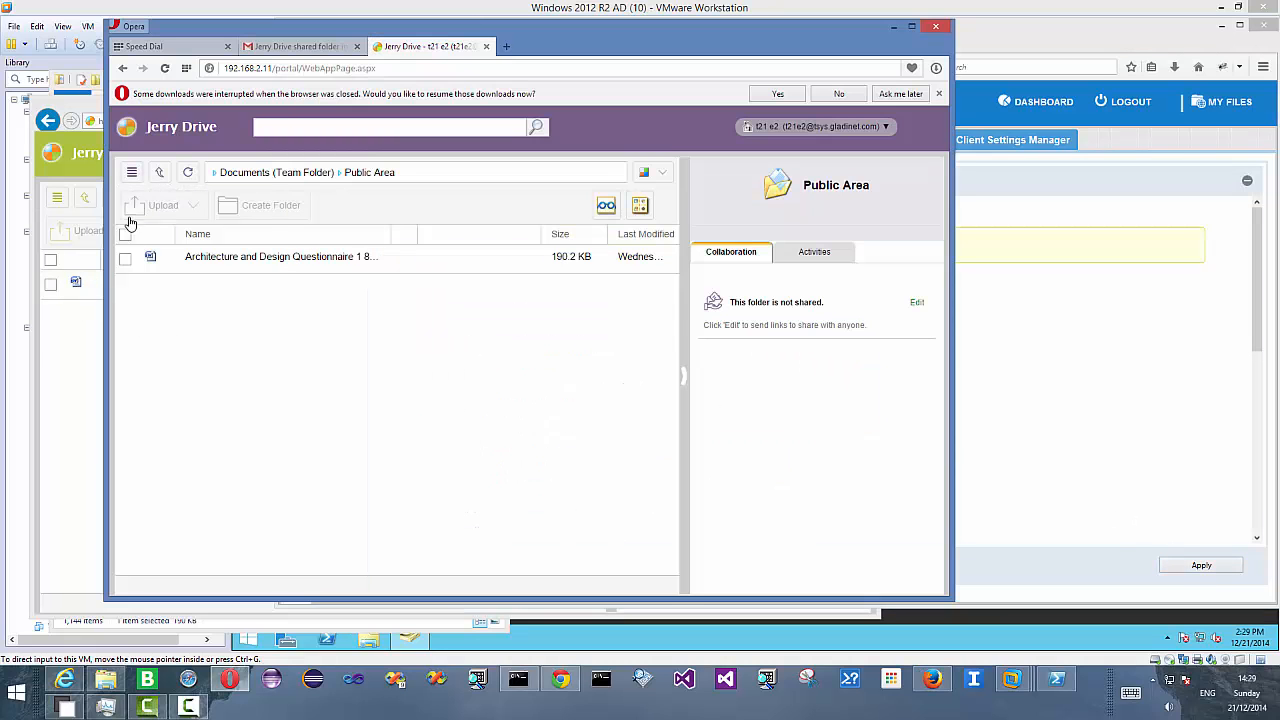
{"action": "left_click", "coordinate": [159, 172]}
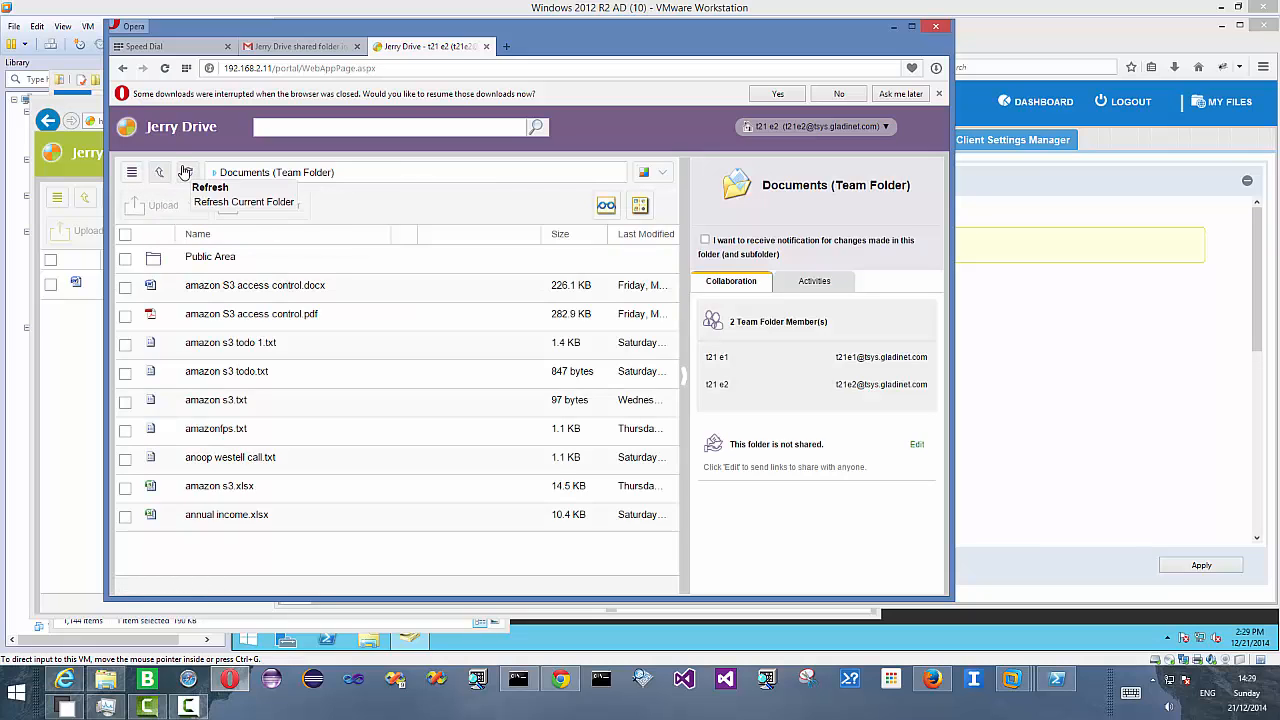
{"action": "left_click", "coordinate": [187, 173]}
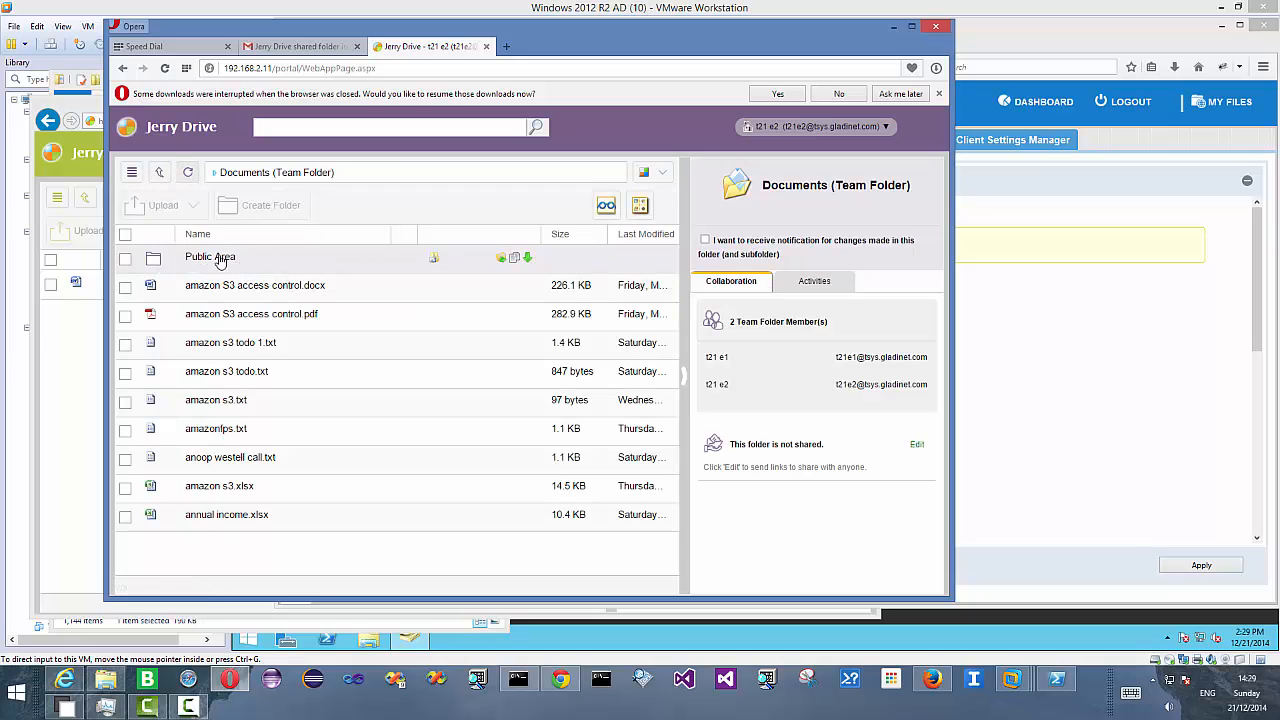